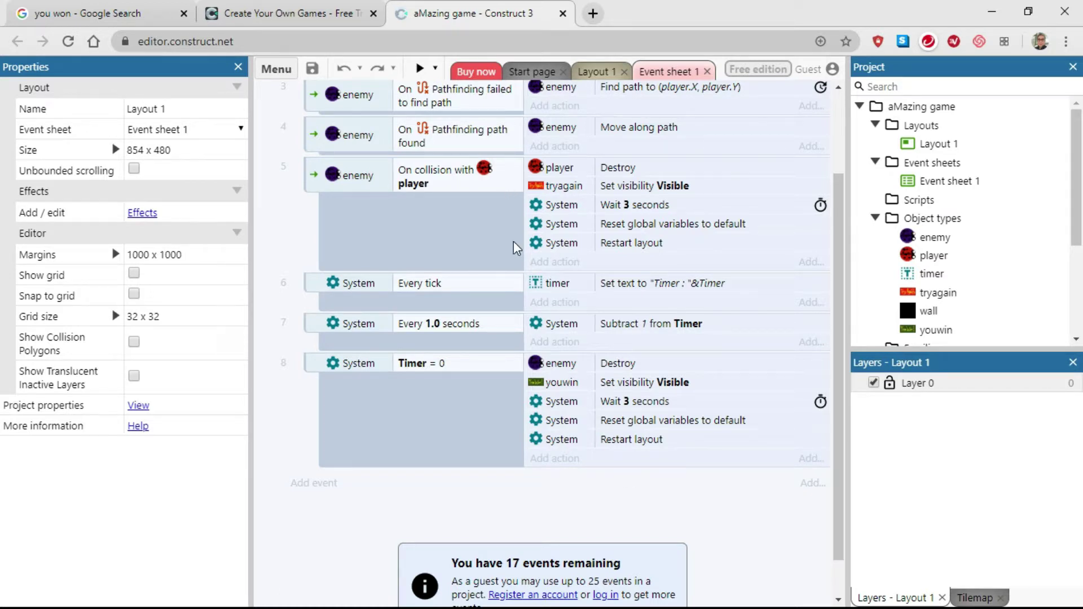
# - Search Google Images for "grass patch" in a new browser tab
pyautogui.hotkey('ctrl', 'Tab')
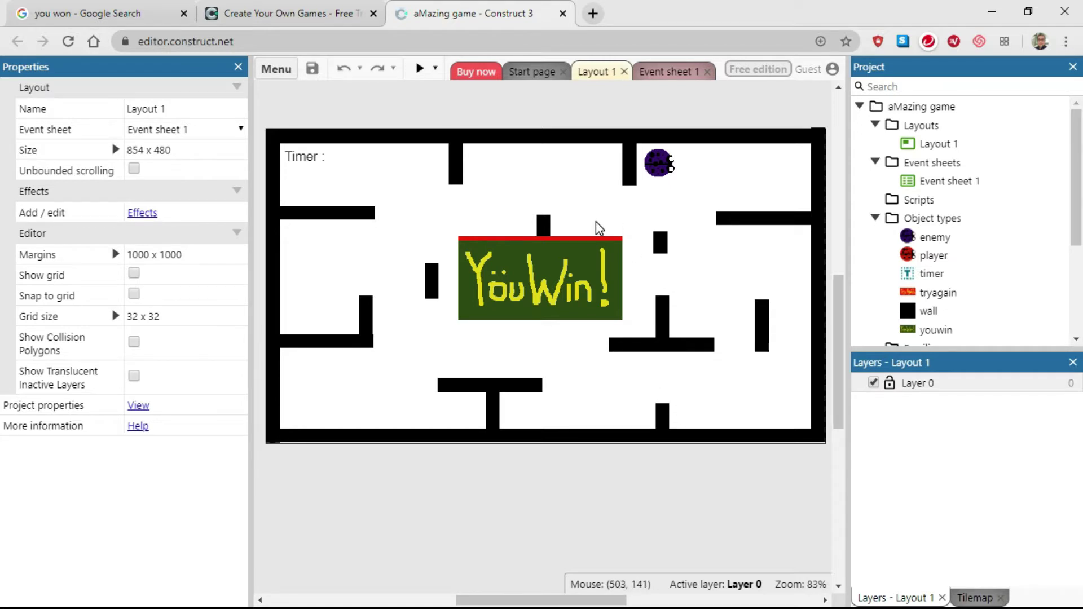
pyautogui.click(593, 13)
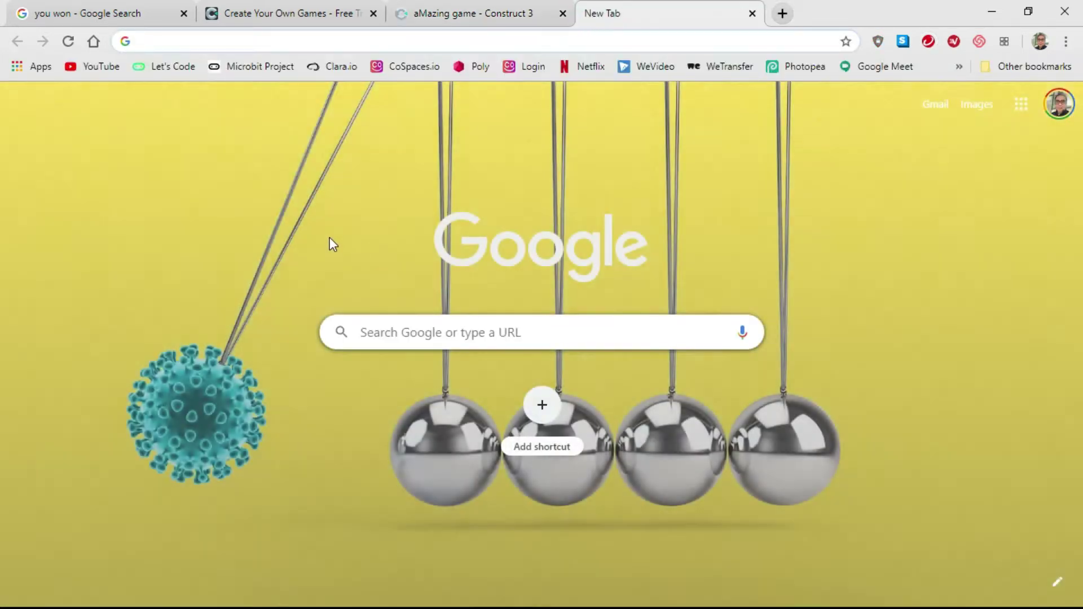
pyautogui.click(399, 331)
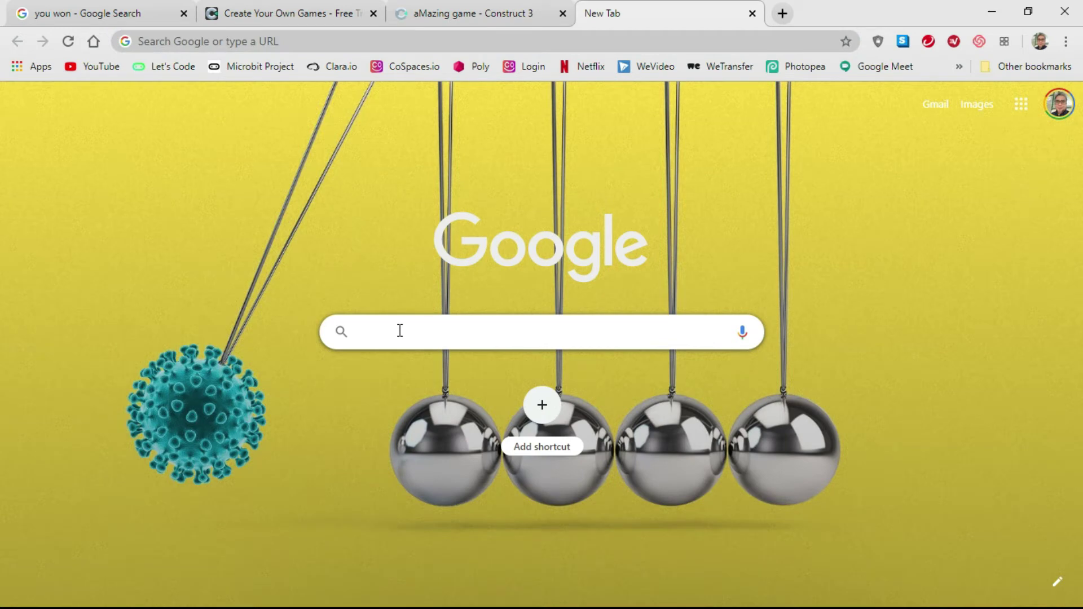
pyautogui.write('gr')
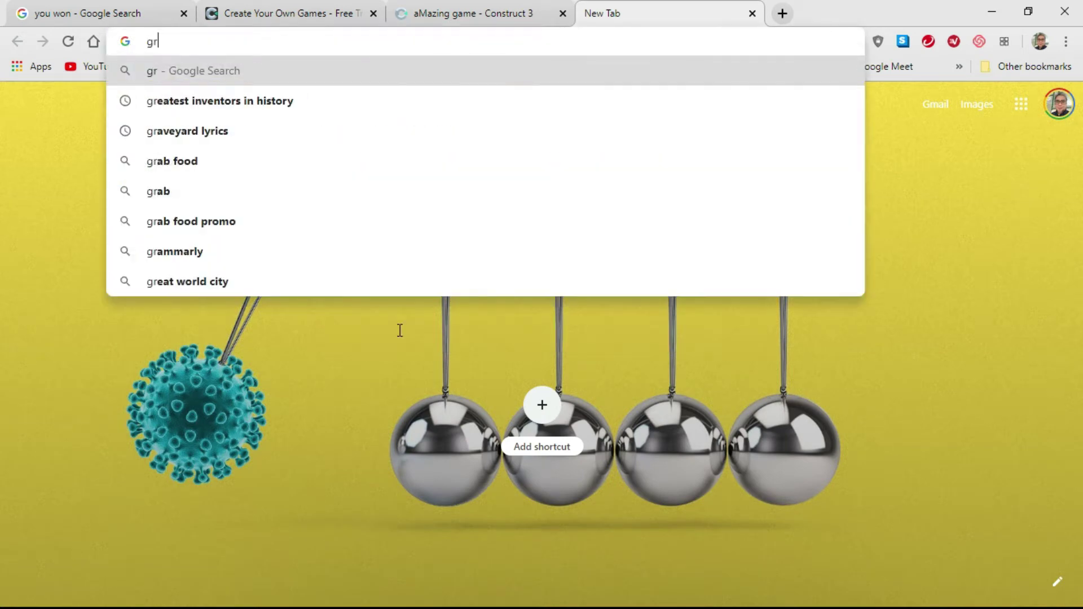
pyautogui.write('ass patch')
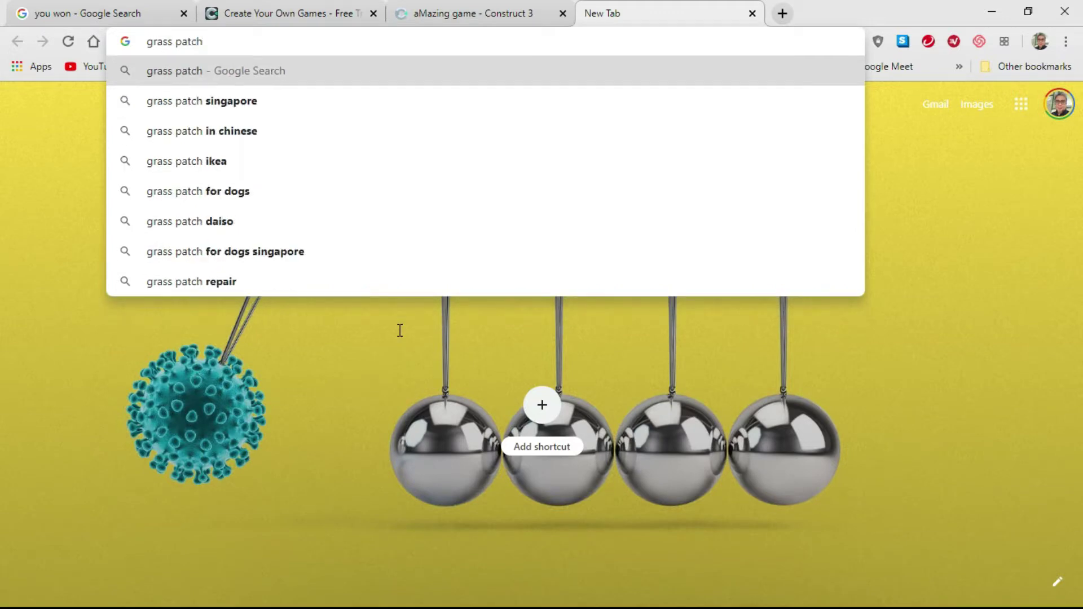
pyautogui.press('Return')
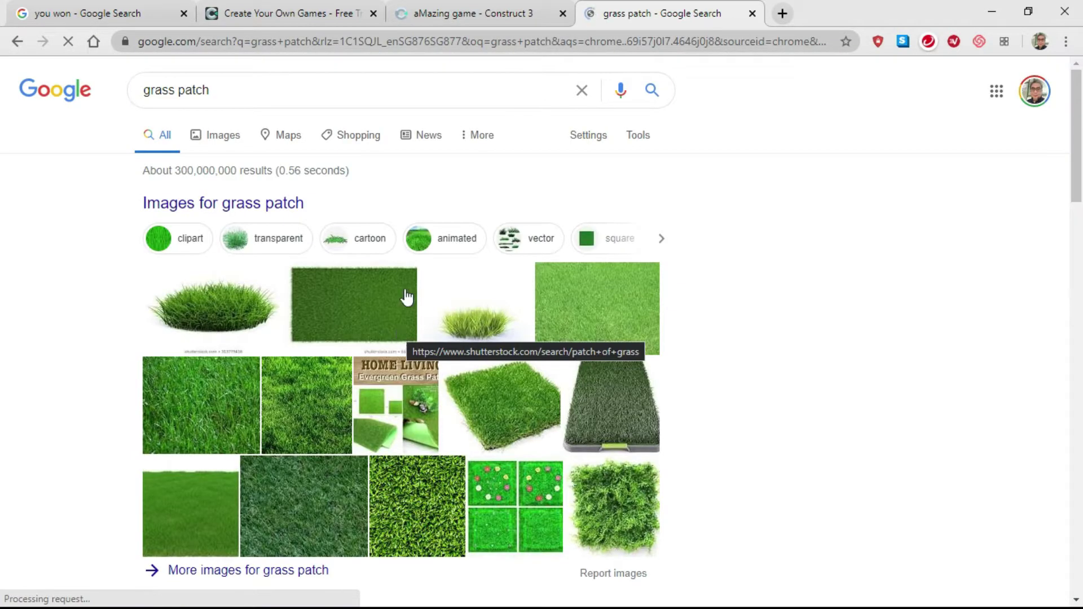
pyautogui.click(224, 141)
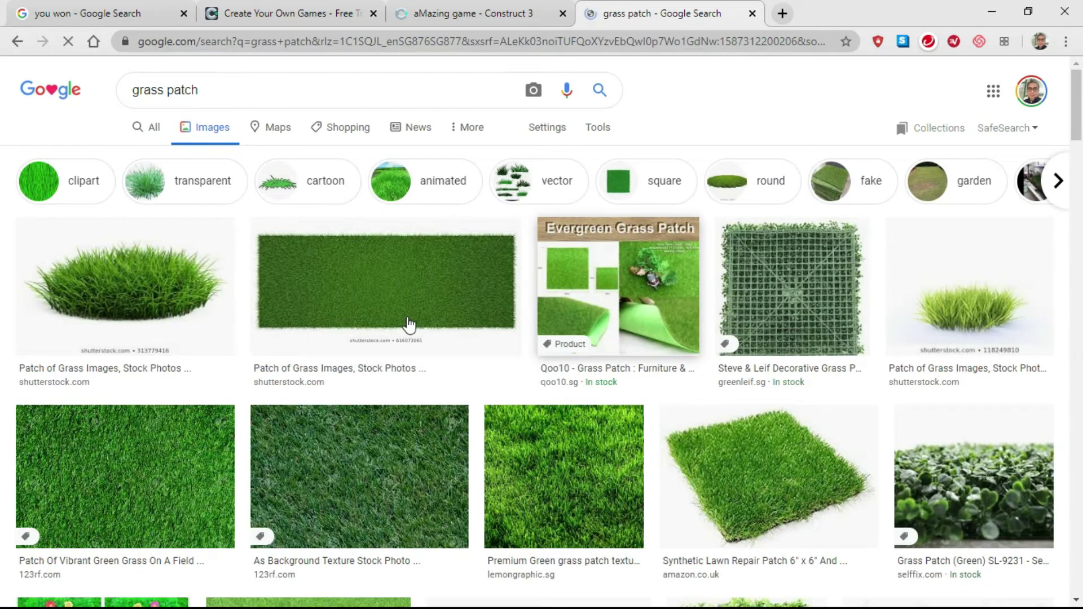
# - Browse the grass patch images and open the preview of Flickr's "A Patch of Grass"
pyautogui.scroll(-2, 410, 323)
pyautogui.scroll(-3, 400, 326)
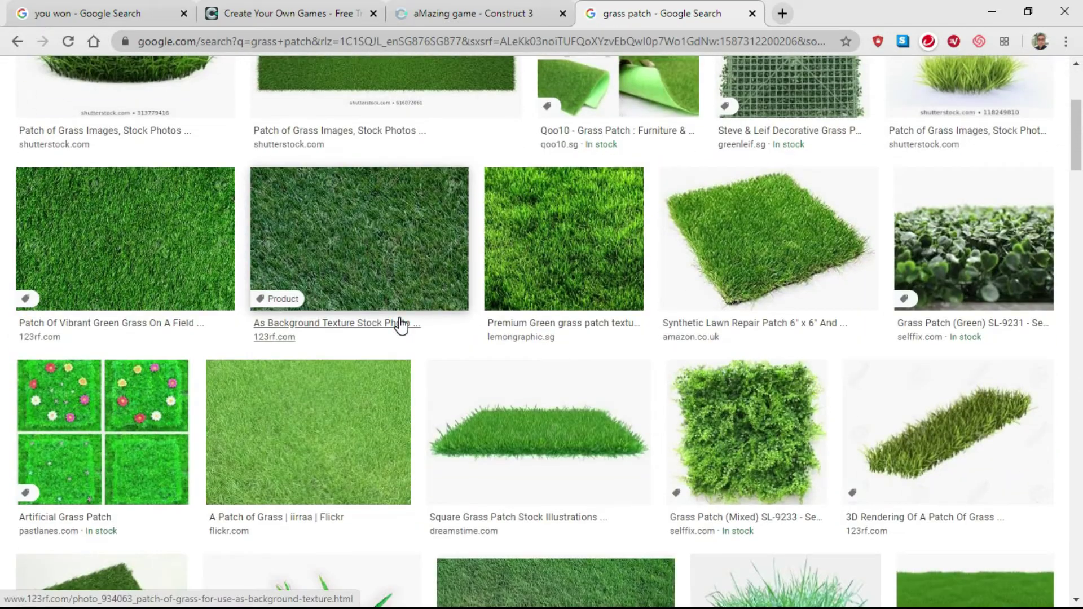
pyautogui.scroll(-2, 483, 327)
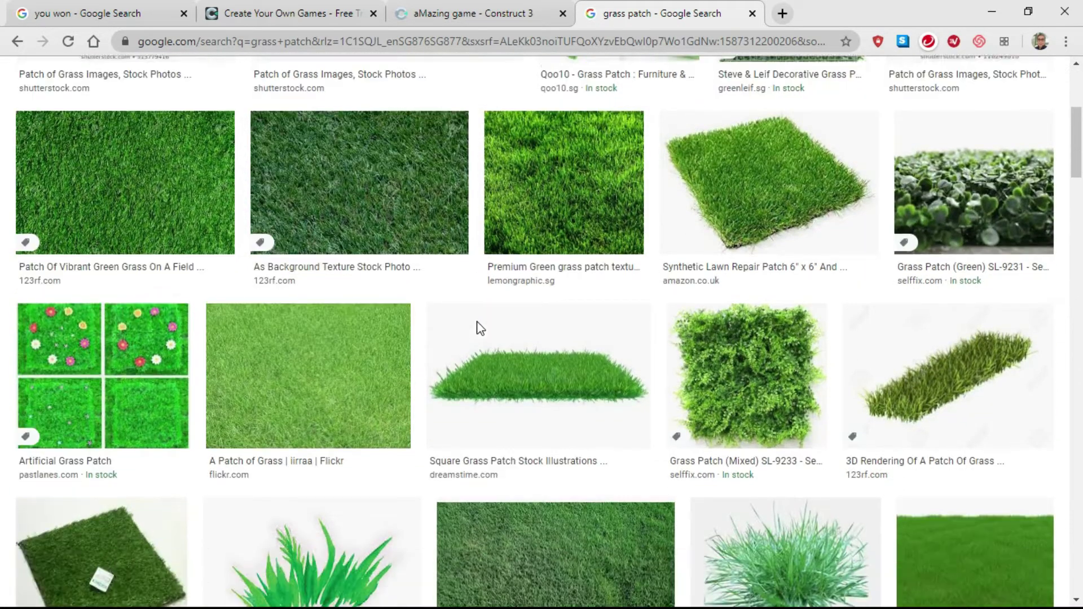
pyautogui.scroll(-1, 479, 329)
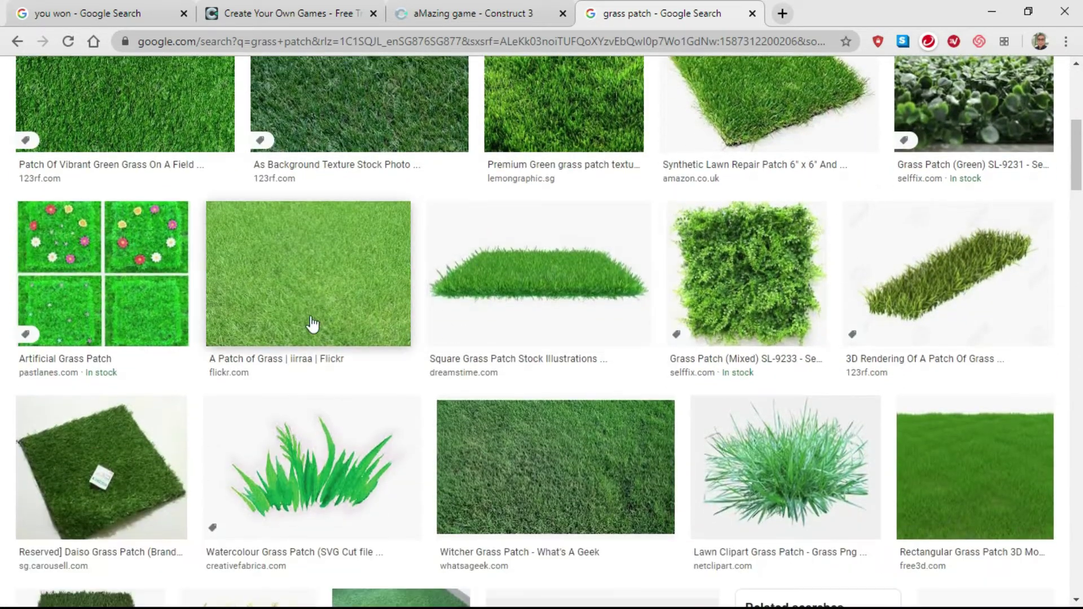
pyautogui.click(283, 288)
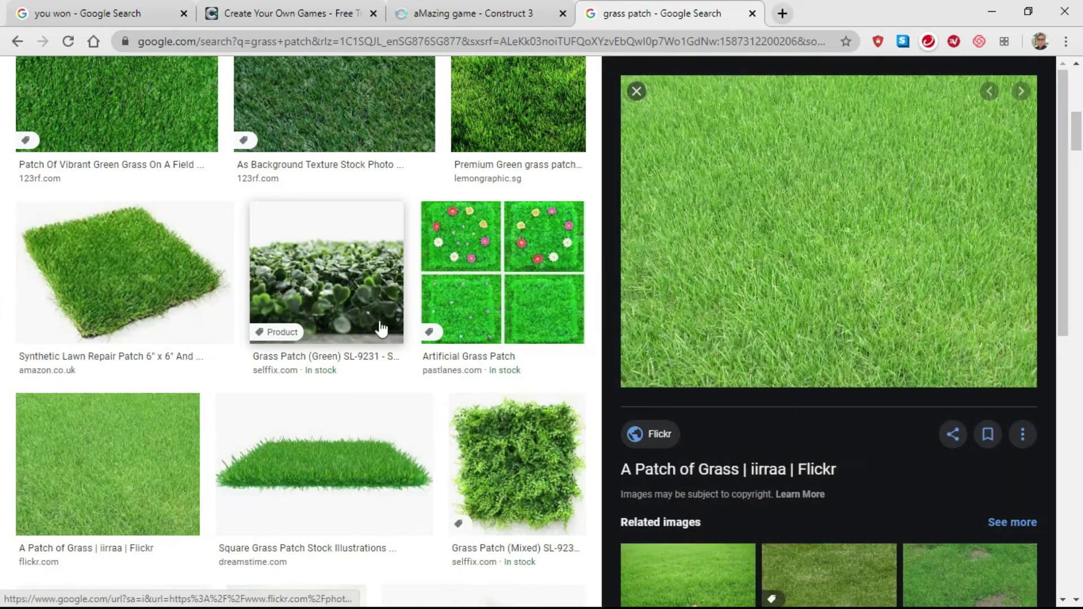
# - Save the previewed grass image as a JPEG named grasspatch in the Pictures folder
pyautogui.rightClick(804, 208)
pyautogui.click(859, 347)
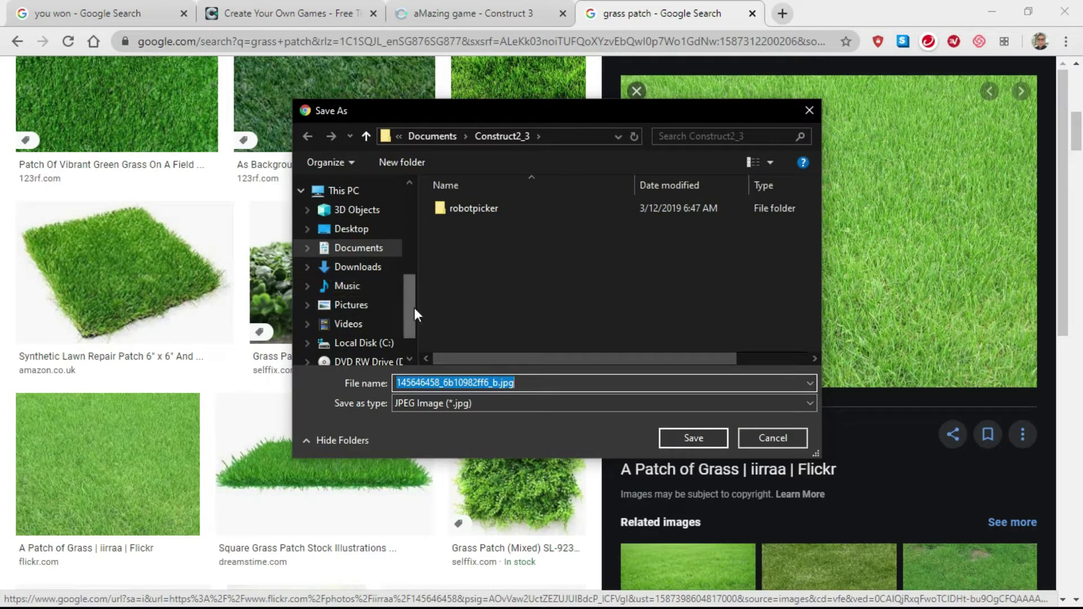
pyautogui.moveTo(408, 304); pyautogui.dragTo(409, 332)
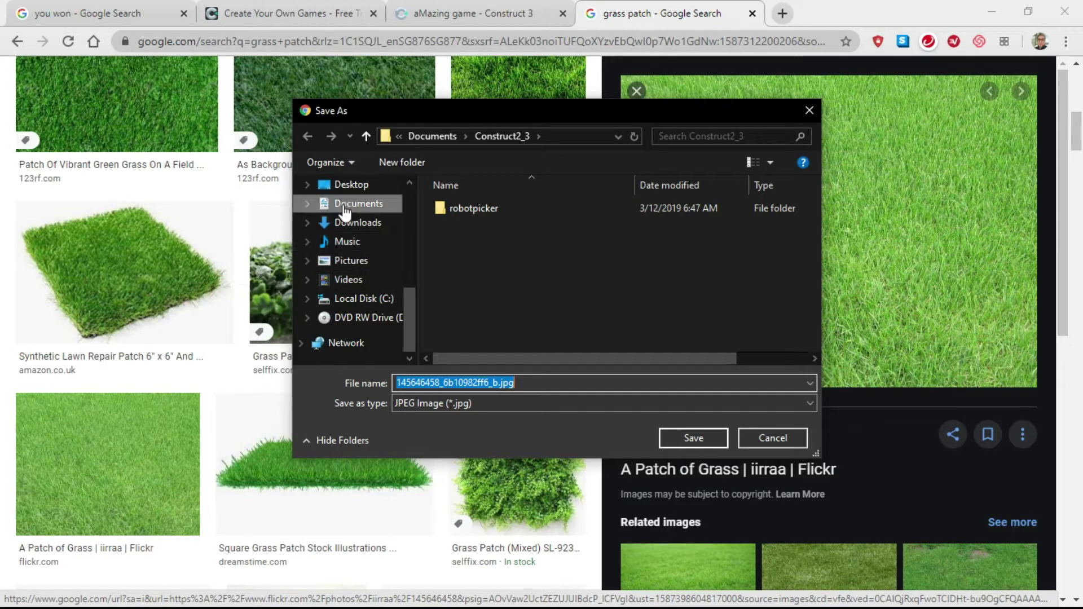
pyautogui.click(353, 262)
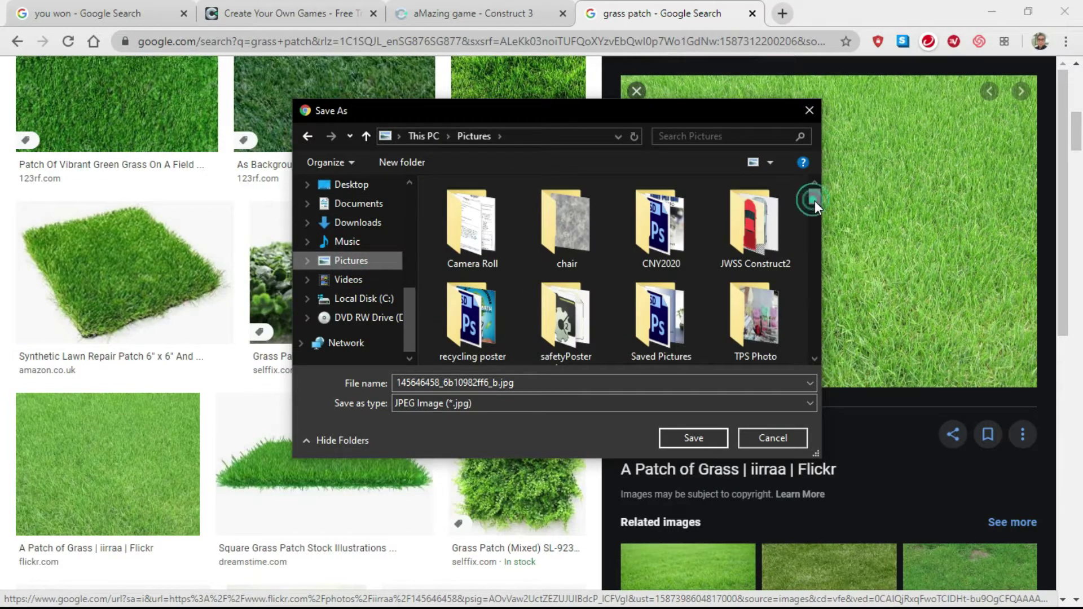
pyautogui.moveTo(814, 201); pyautogui.dragTo(815, 356)
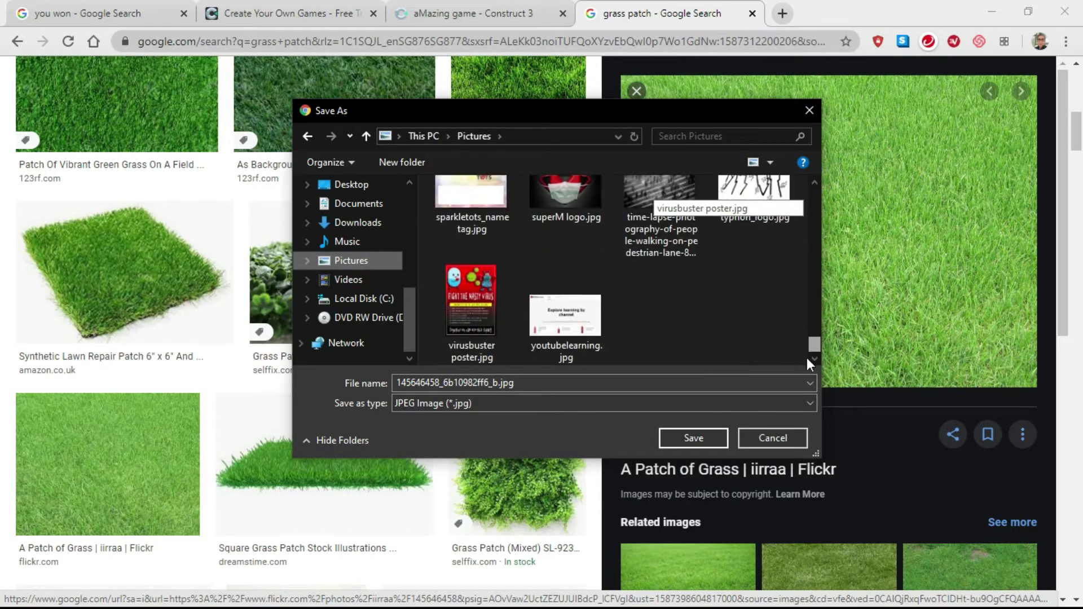
pyautogui.doubleClick(407, 383)
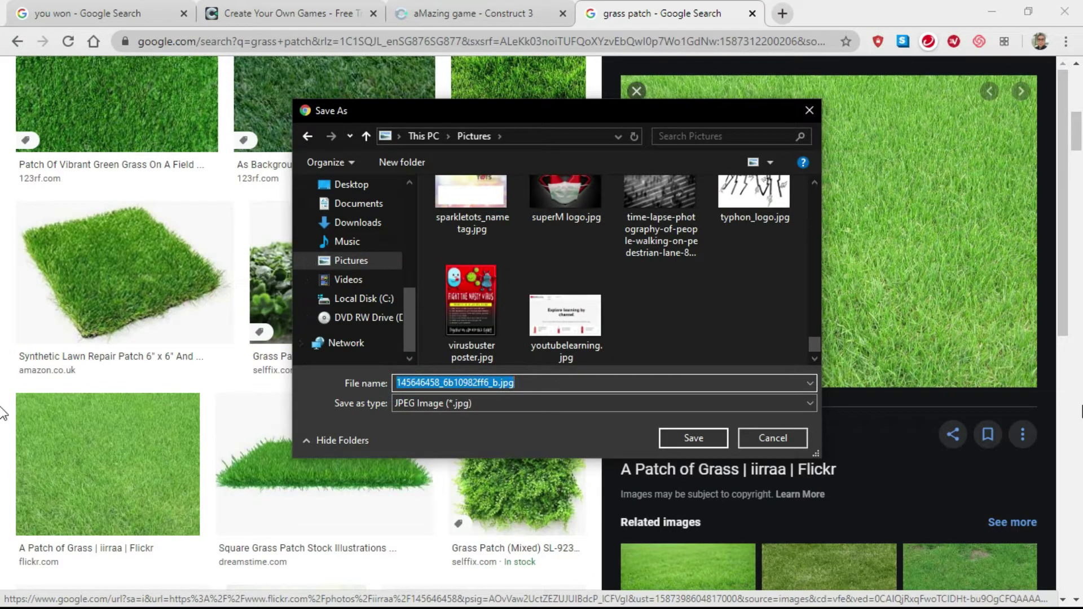
pyautogui.press('BackSpace')
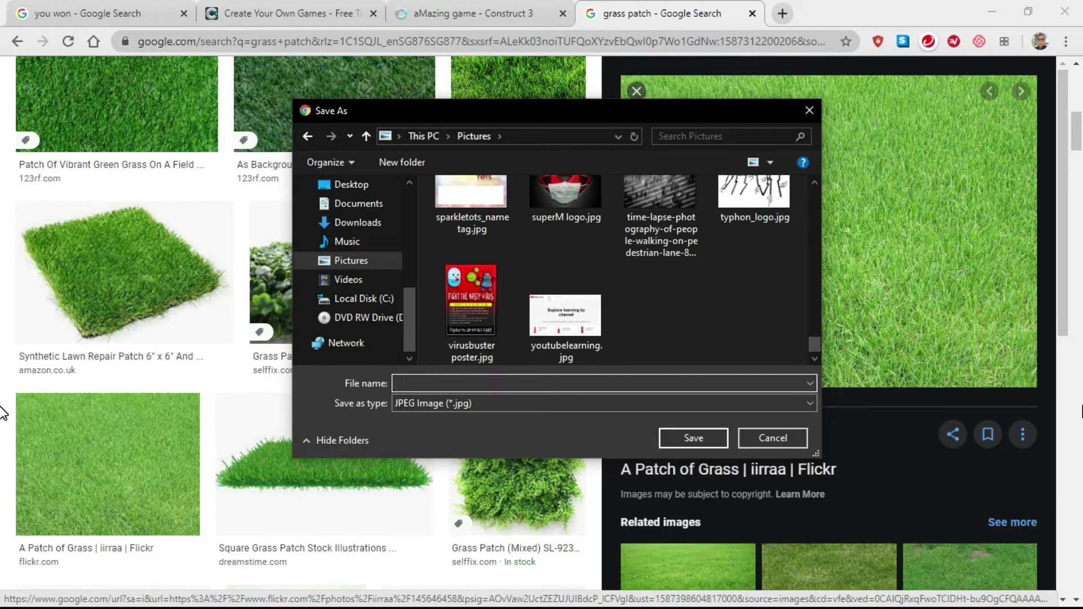
pyautogui.write('grass')
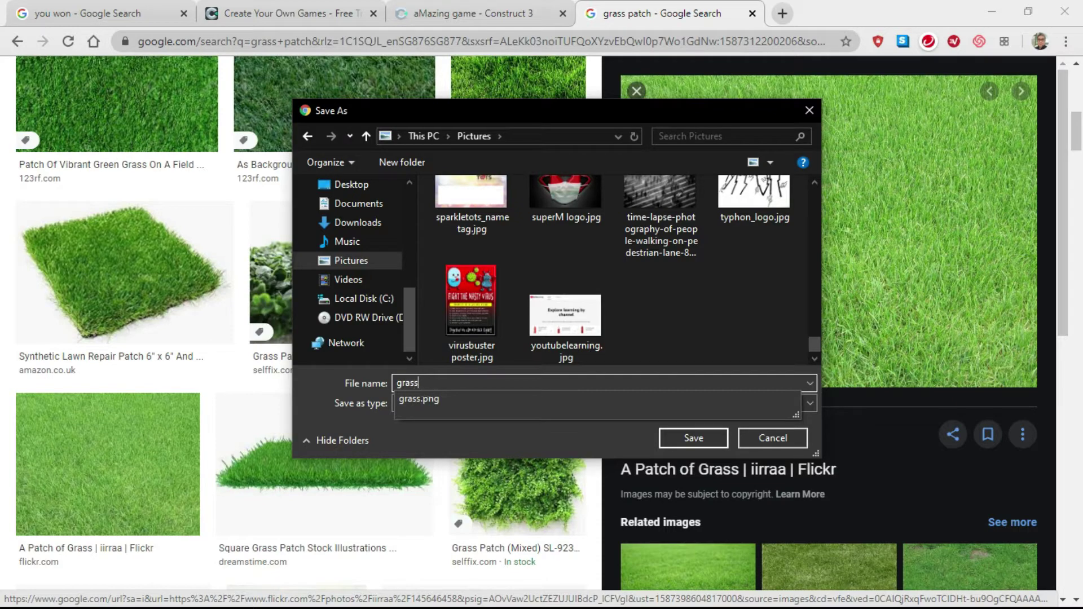
pyautogui.write('patch')
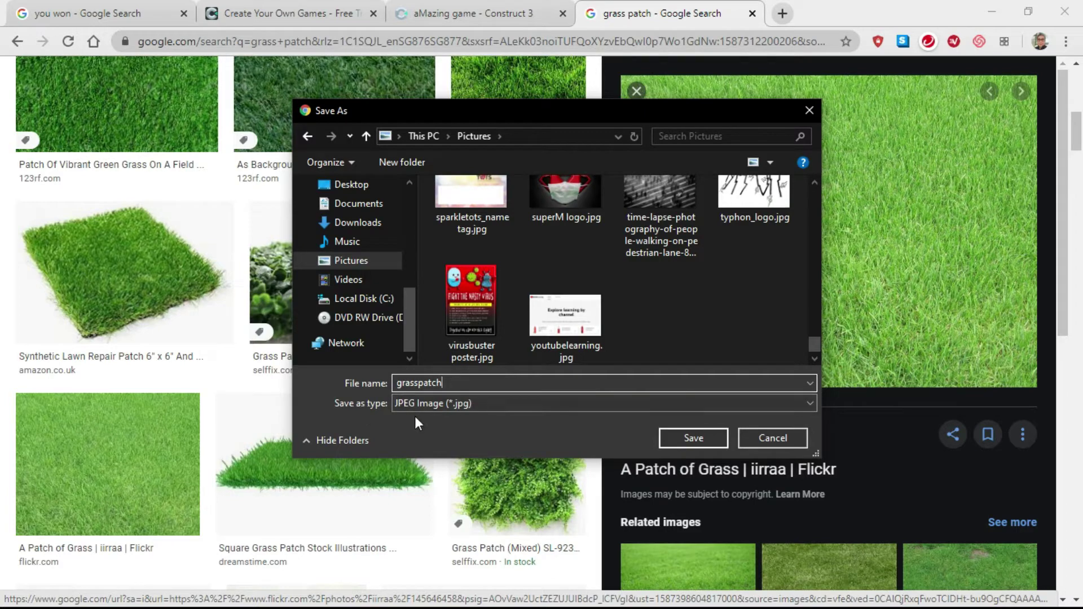
pyautogui.click(699, 439)
pyautogui.scroll(10, 350, 318)
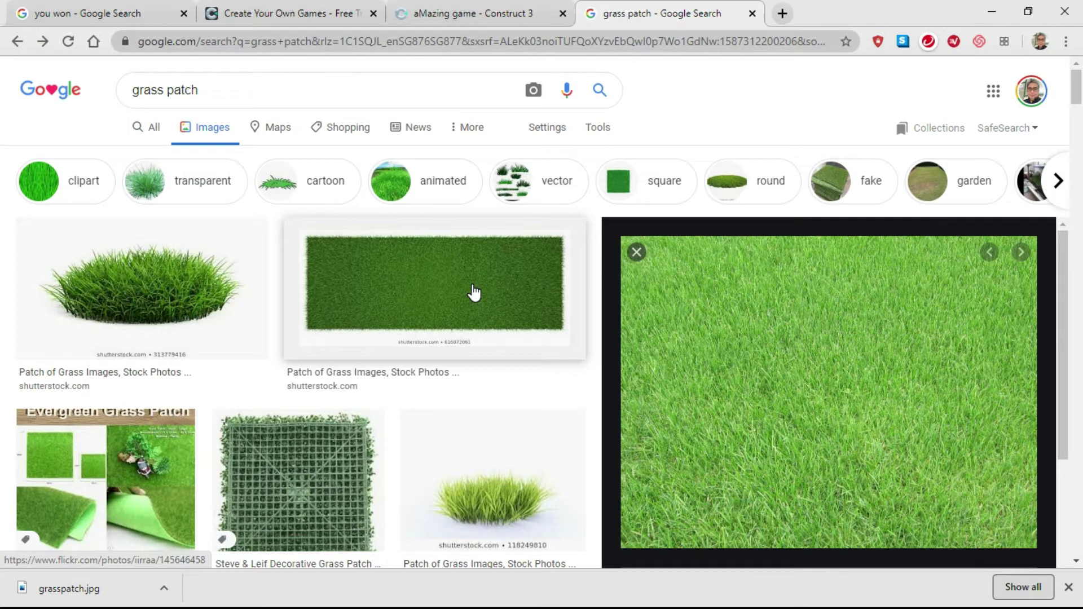
# - Open the FreePNGImg website (freepngimg.com) in another new browser tab
pyautogui.click(782, 16)
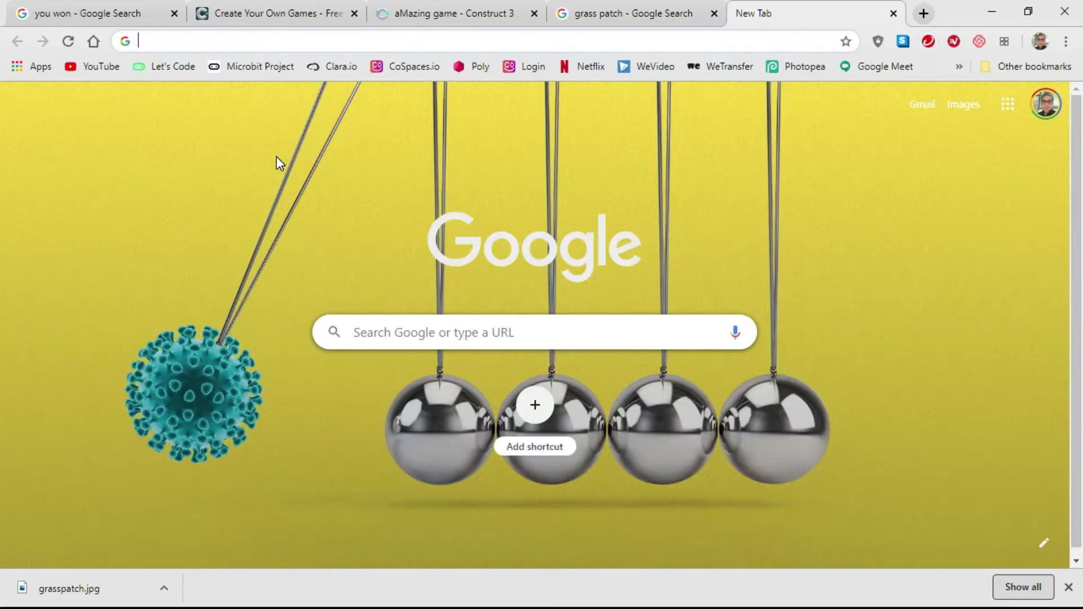
pyautogui.write('free')
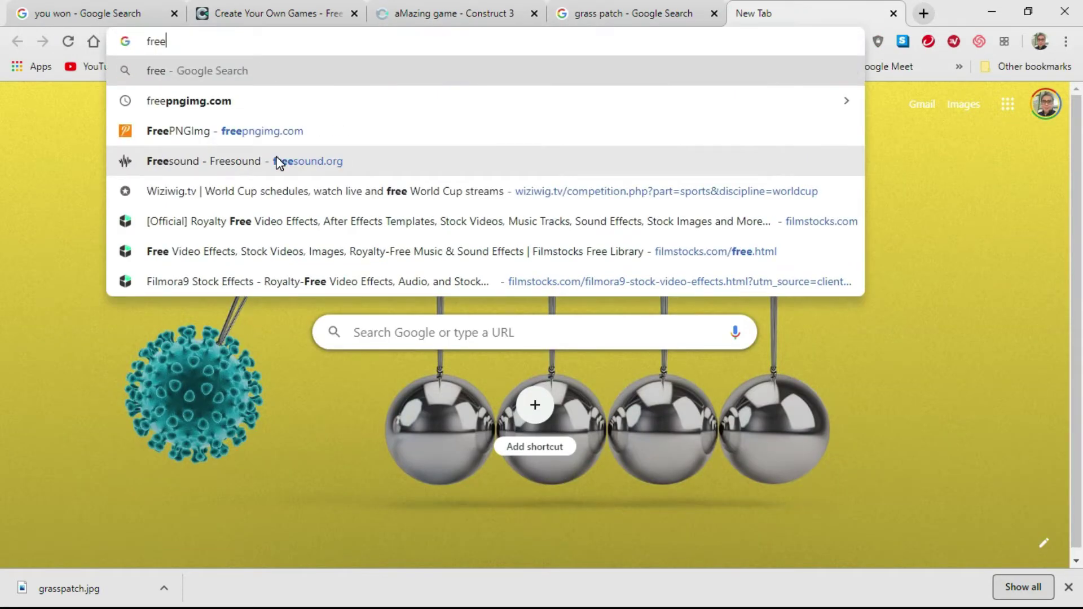
pyautogui.click(187, 102)
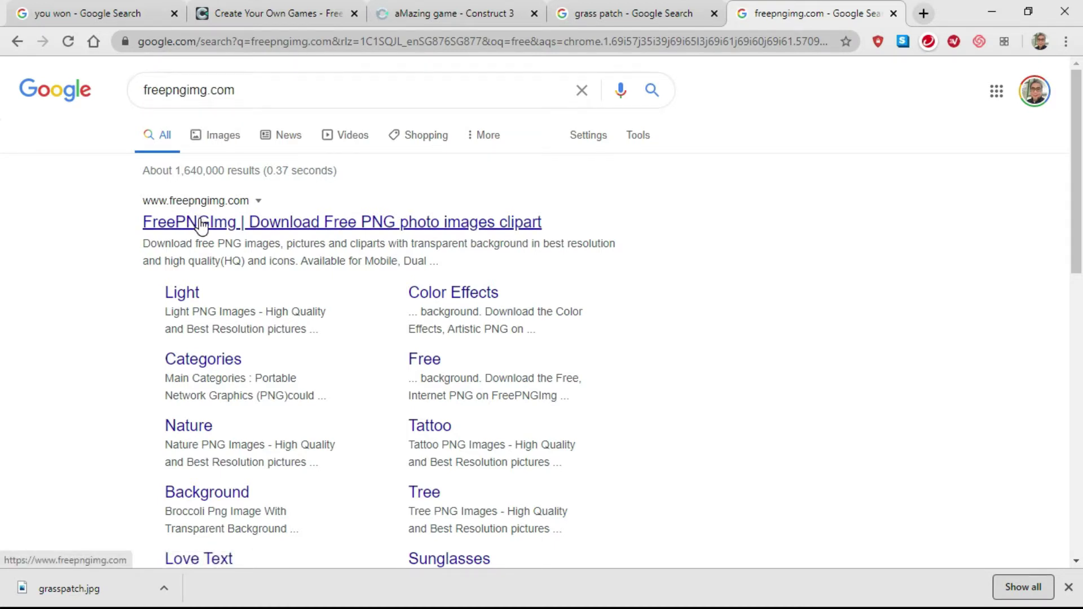
pyautogui.click(201, 222)
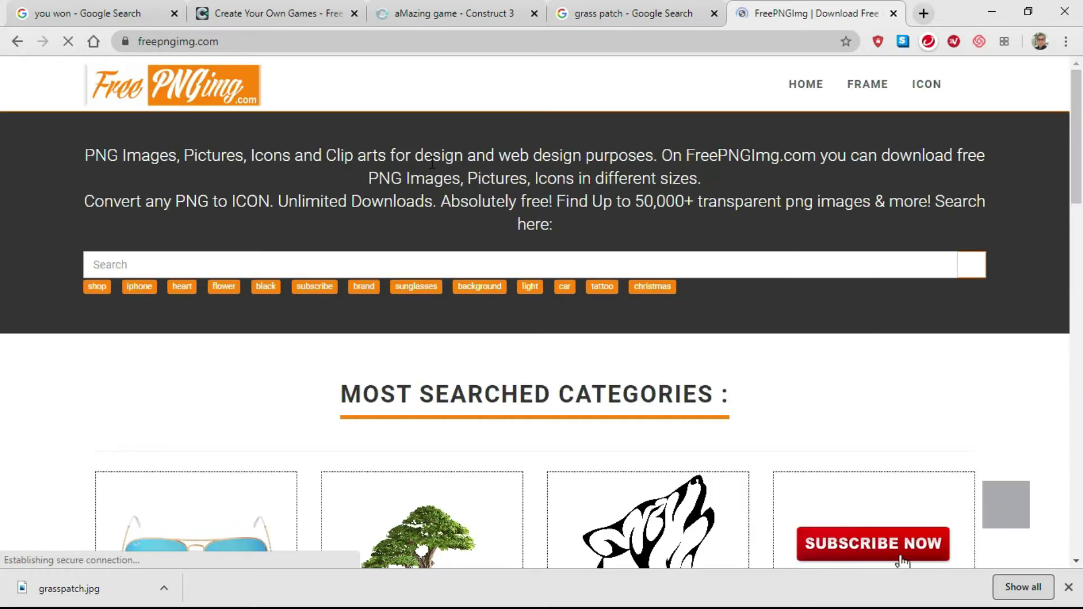
pyautogui.scroll(-1, 460, 202)
pyautogui.scroll(1, 572, 175)
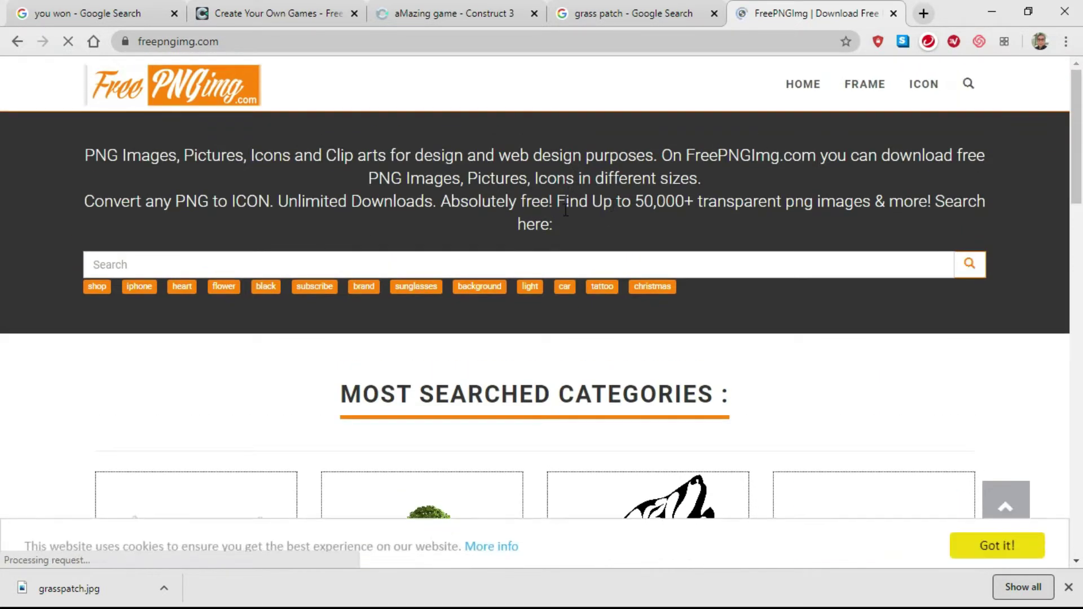
# - Search FreePNGImg for "cherry" images
pyautogui.scroll(-2, 334, 231)
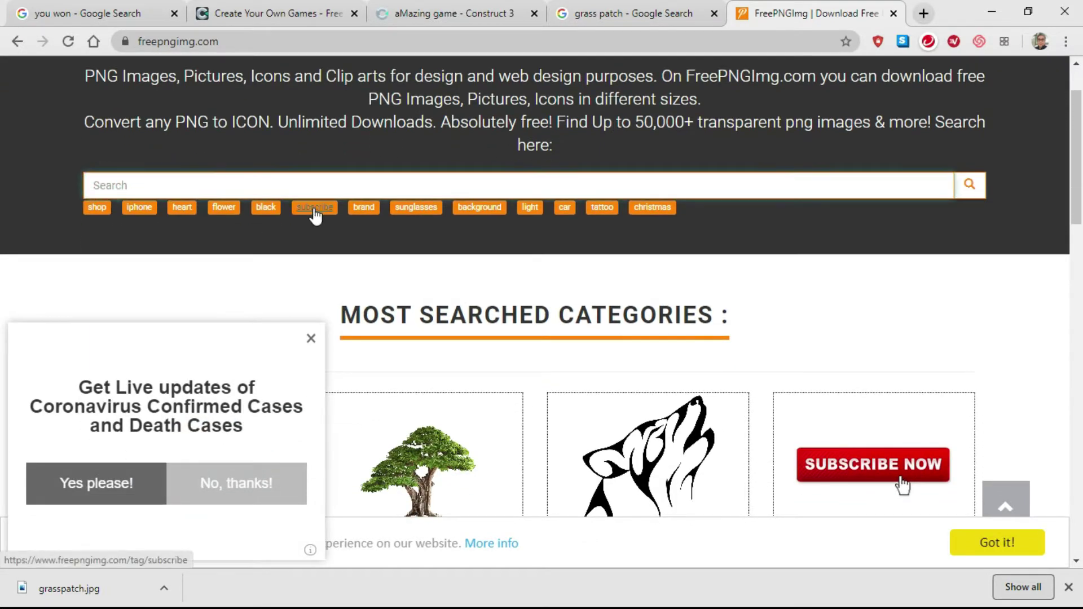
pyautogui.write('chee')
pyautogui.press('Left')
pyautogui.press('BackSpace')
pyautogui.write('erry')
pyautogui.press('Return')
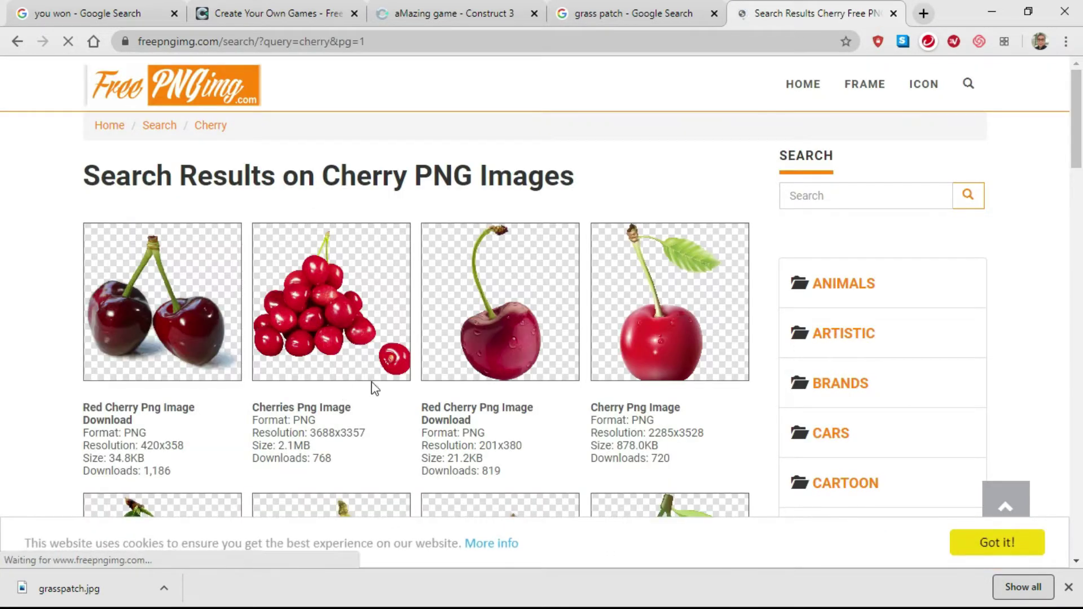
# - Open the page of the single red cherry with a leaf, "Cherry Png Image", from the search results
pyautogui.scroll(-3, 718, 360)
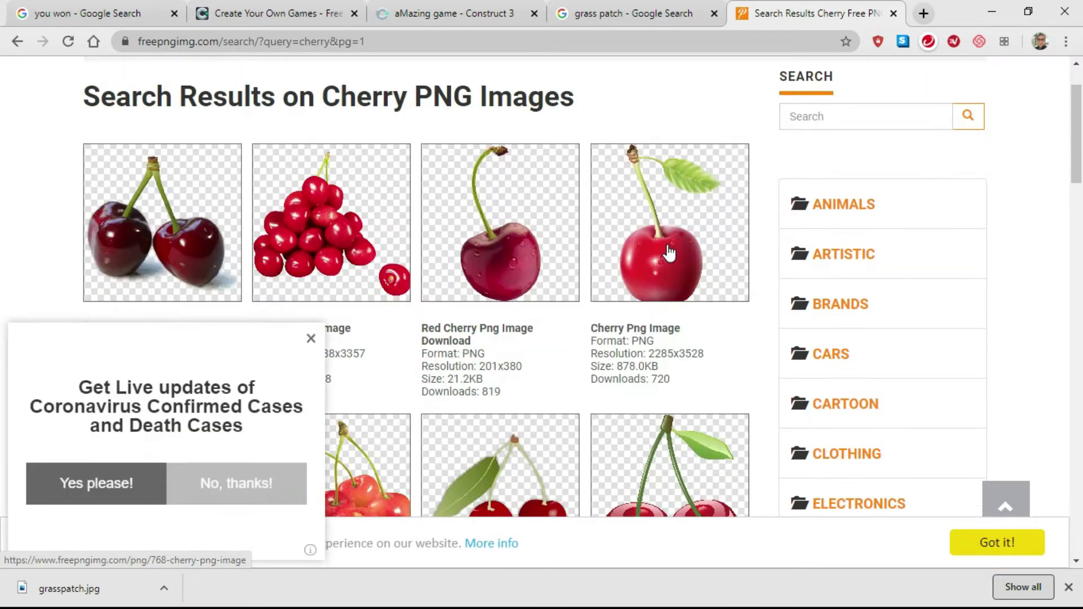
pyautogui.scroll(-2, 669, 252)
pyautogui.scroll(3, 672, 248)
pyautogui.click(677, 229)
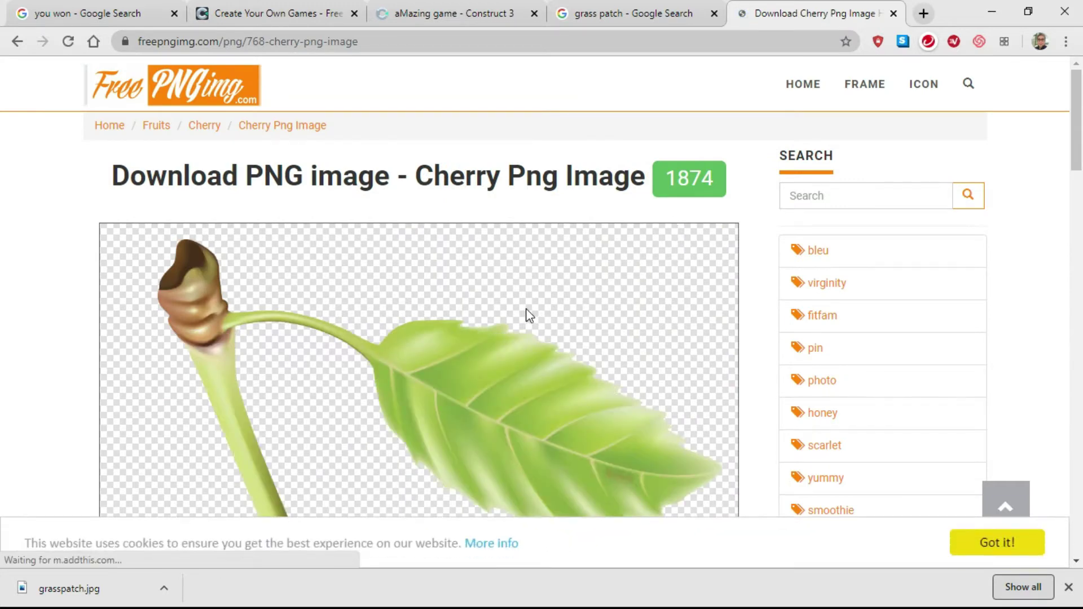
# - Dismiss the live updates pop-up and examine the cherry image, its transparent background and the download options below it
pyautogui.scroll(-3, 527, 314)
pyautogui.scroll(-3, 527, 315)
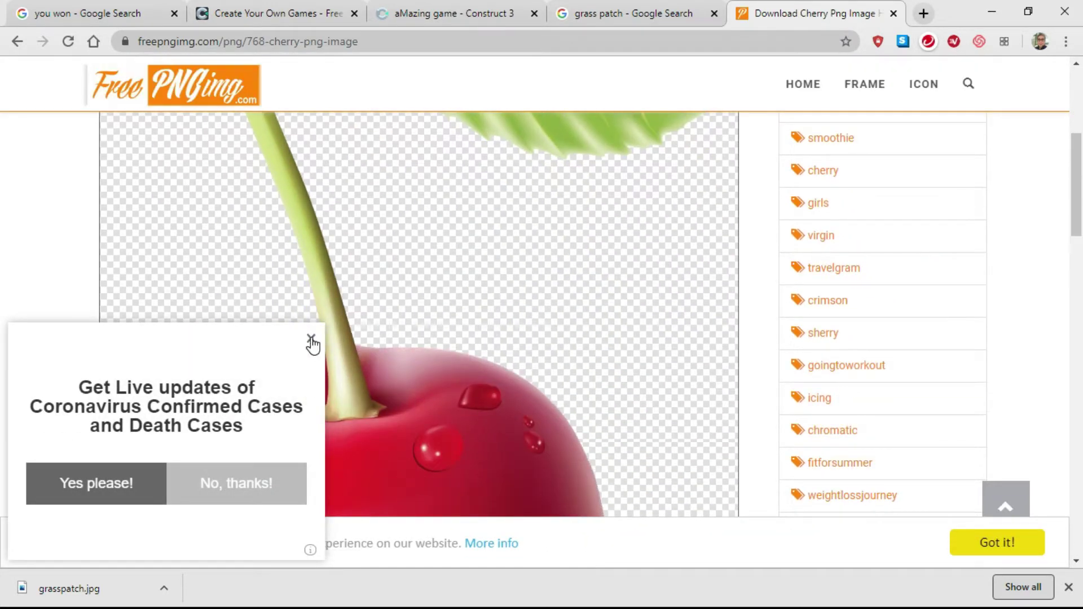
pyautogui.click(311, 339)
pyautogui.scroll(-5, 510, 293)
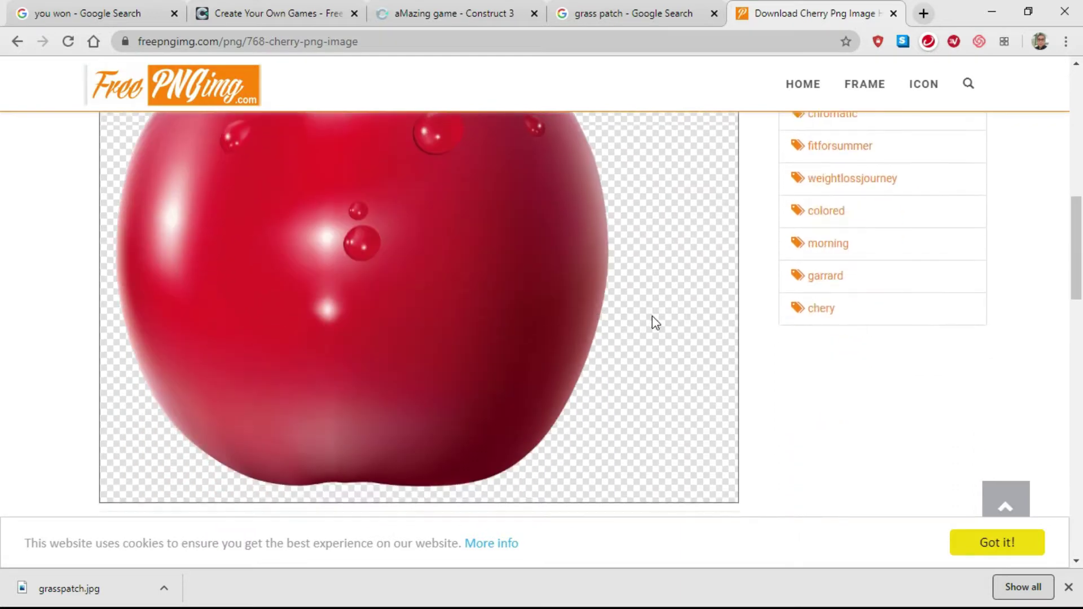
pyautogui.scroll(10, 214, 380)
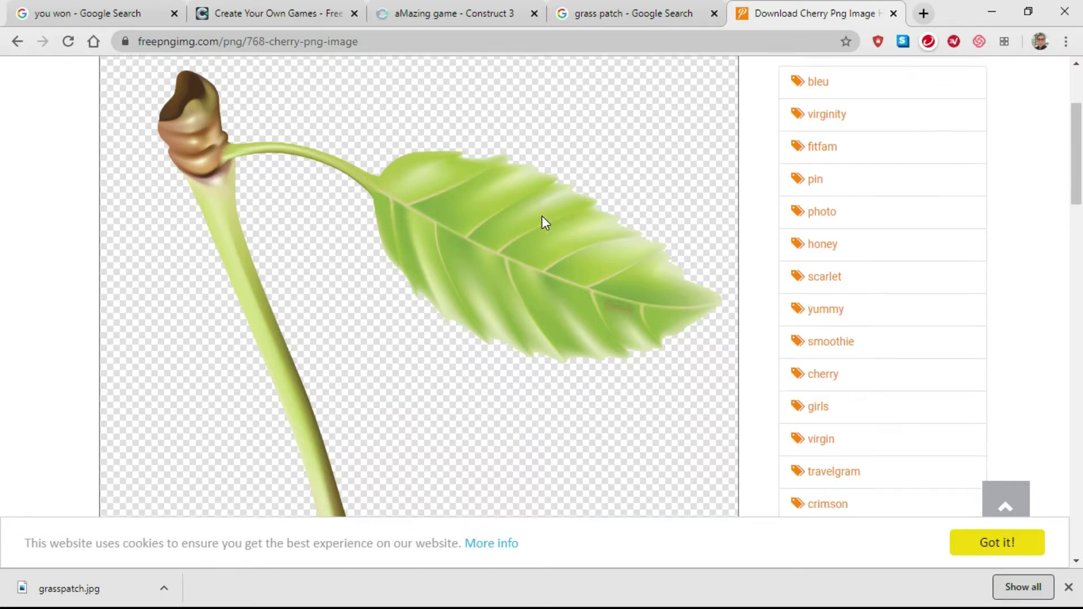
pyautogui.scroll(-7, 541, 216)
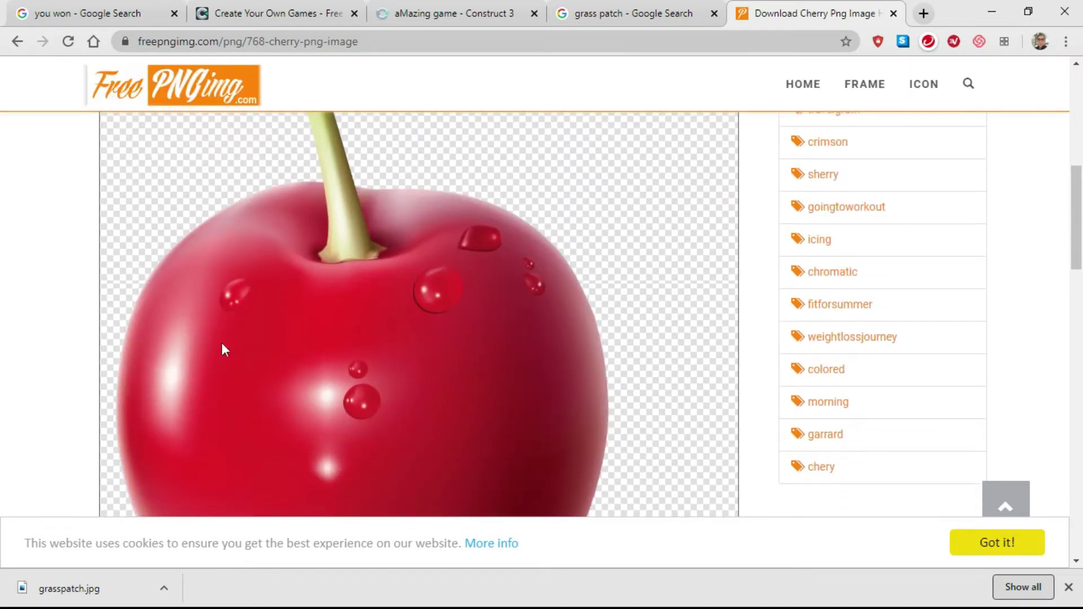
pyautogui.scroll(7, 313, 269)
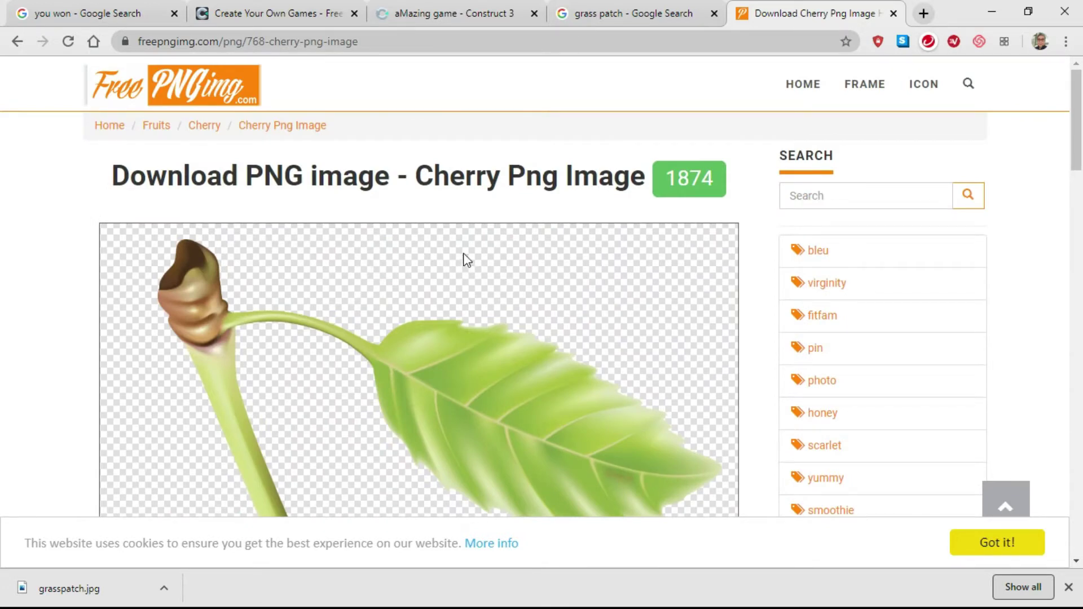
pyautogui.scroll(-15, 552, 270)
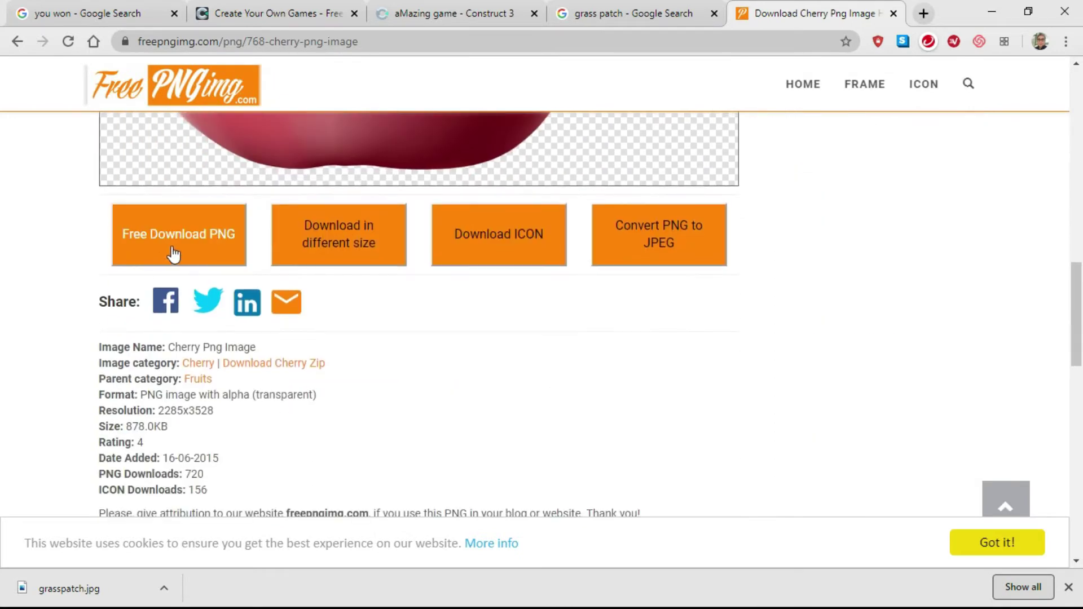
# - Download the free cherry PNG and save it in the Pictures folder under the name "cherry"
pyautogui.click(185, 242)
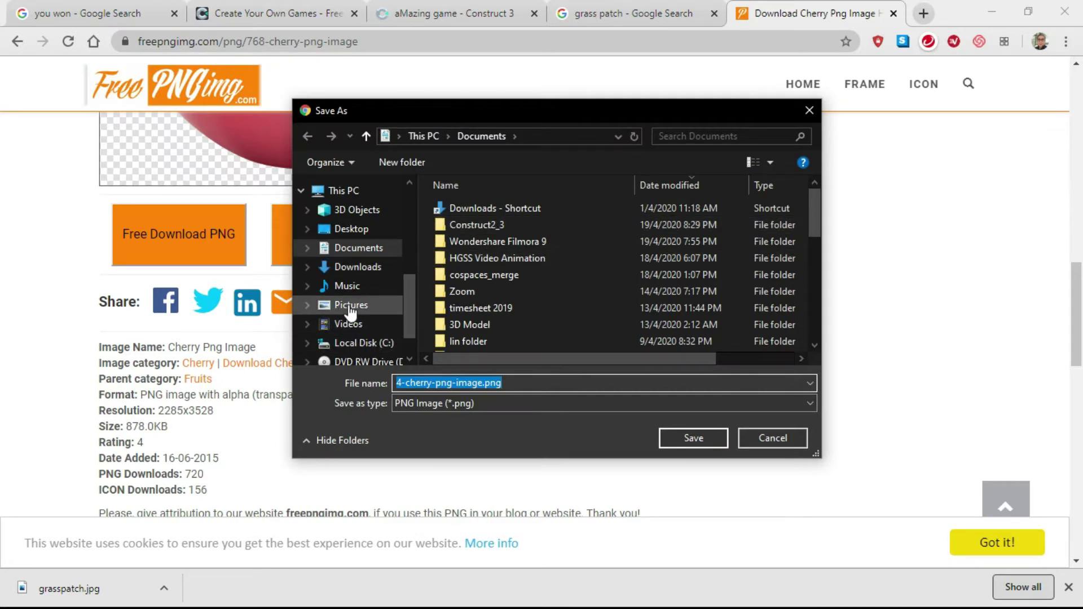
pyautogui.click(350, 306)
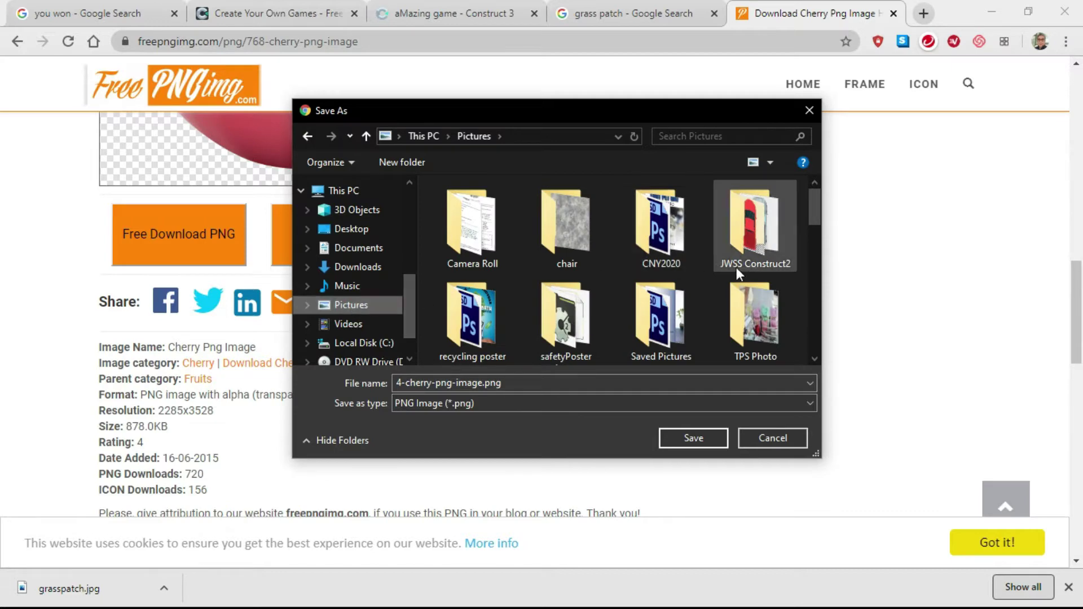
pyautogui.scroll(-10, 736, 267)
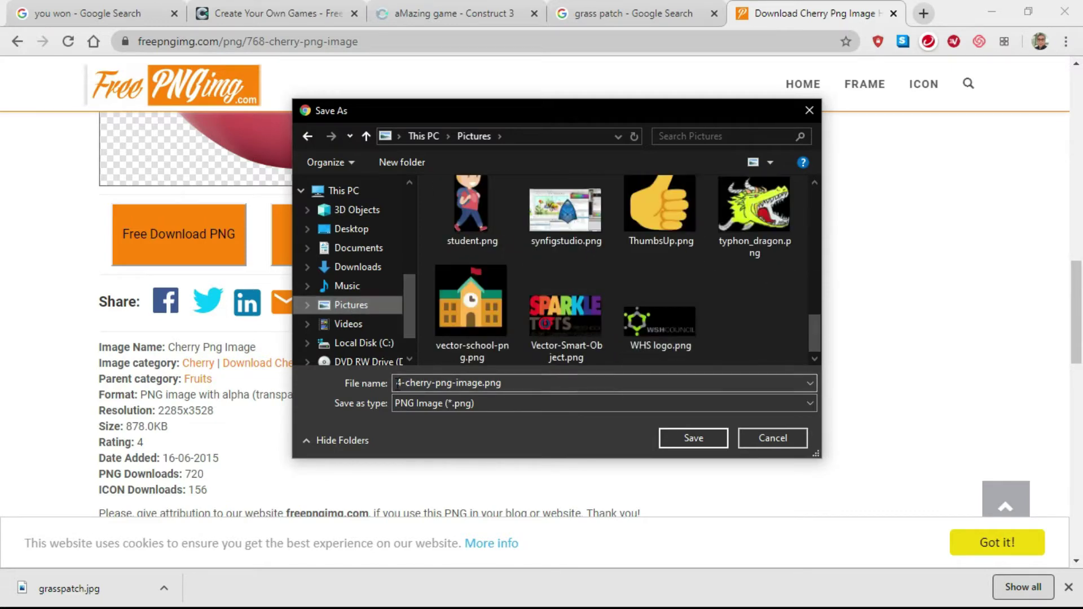
pyautogui.doubleClick(398, 384)
pyautogui.press('BackSpace')
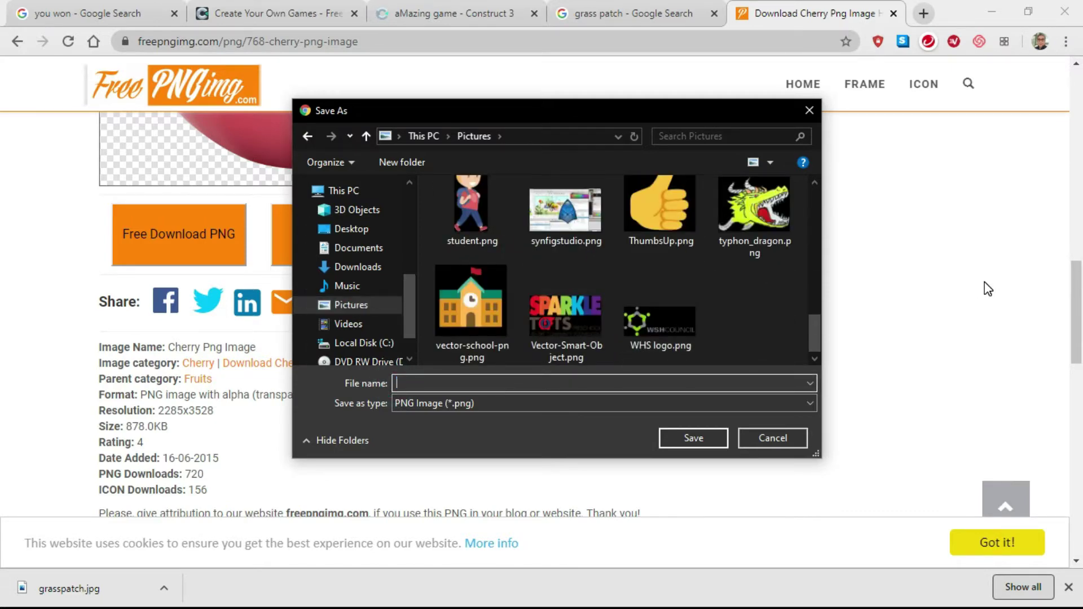
pyautogui.write('cherry')
pyautogui.click(692, 439)
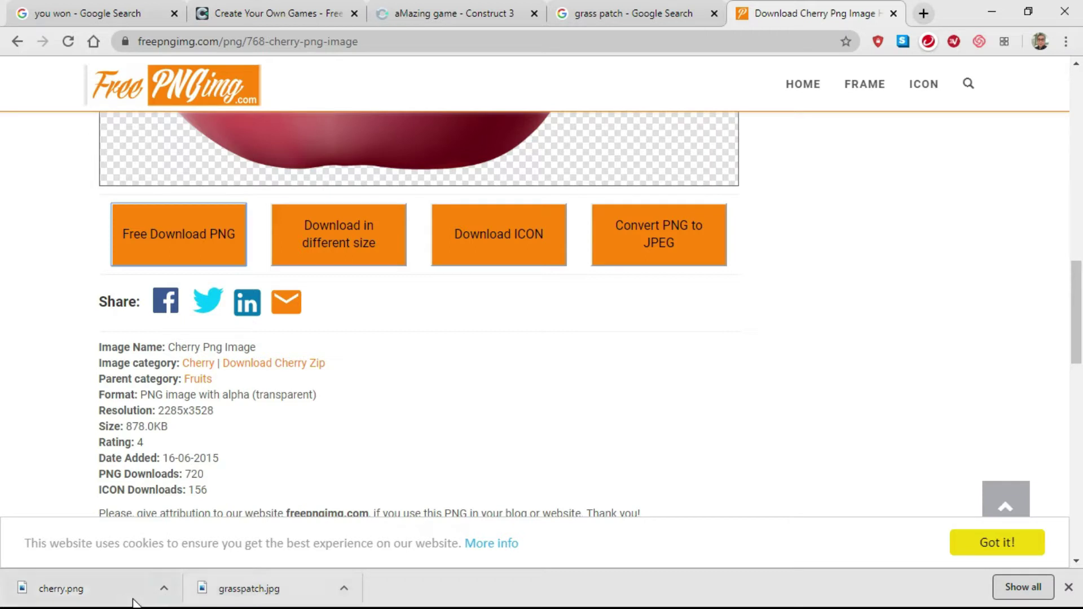
# - Switch to the aMazing game project in Construct 3 and insert a Sprite object named "grasspatch" into Layout 1
pyautogui.click(445, 13)
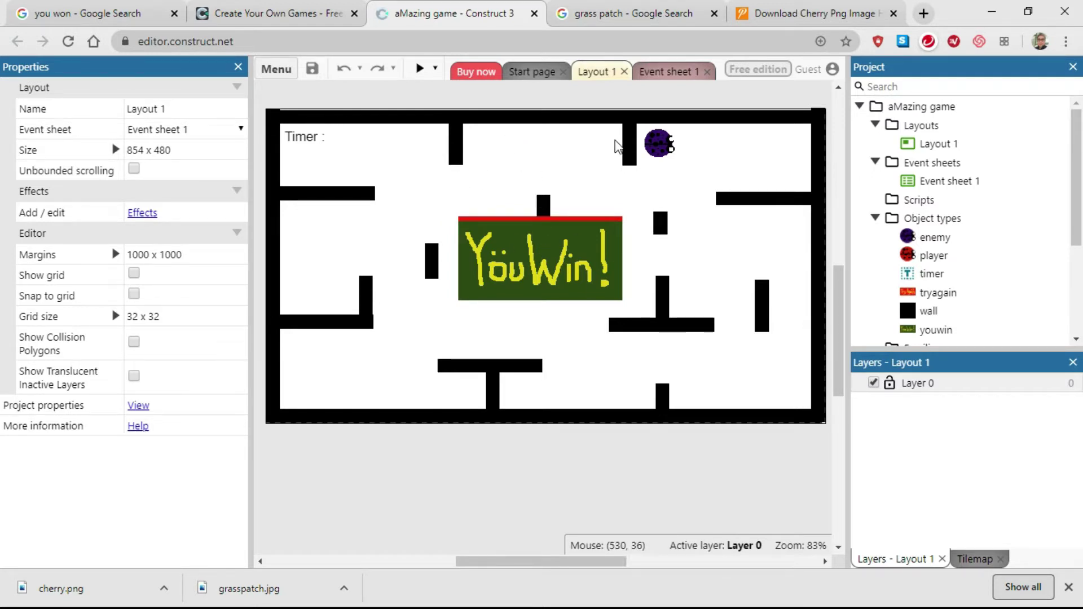
pyautogui.rightClick(524, 156)
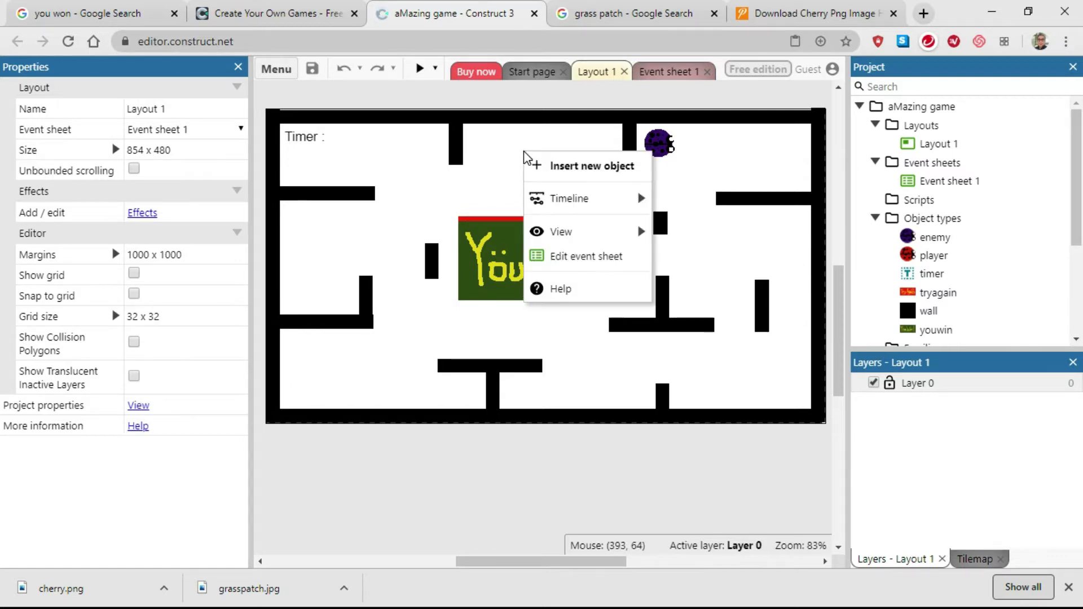
pyautogui.click(573, 166)
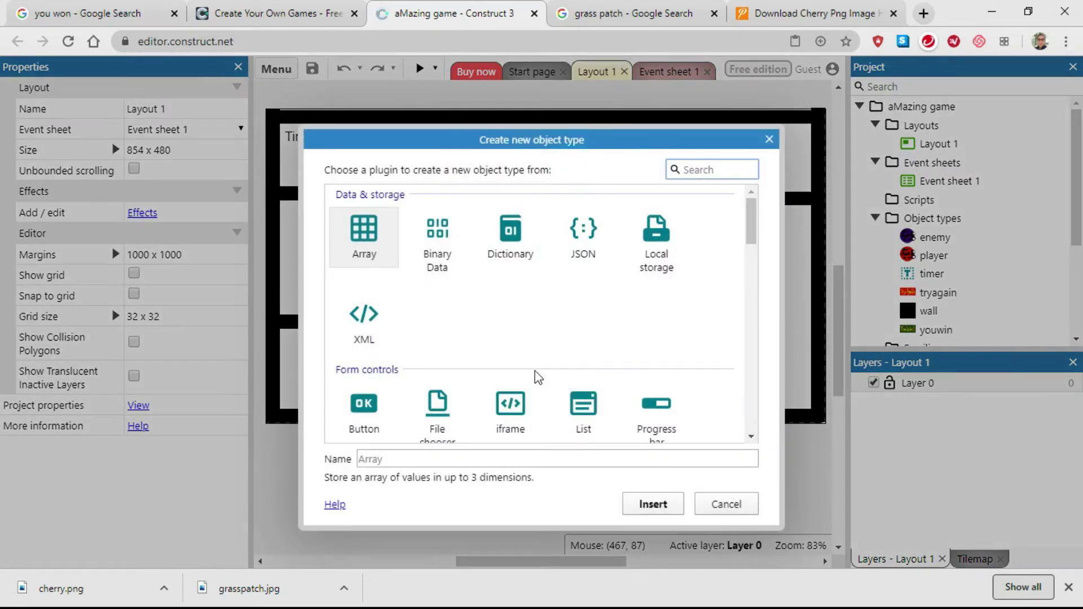
pyautogui.moveTo(754, 218); pyautogui.dragTo(750, 270)
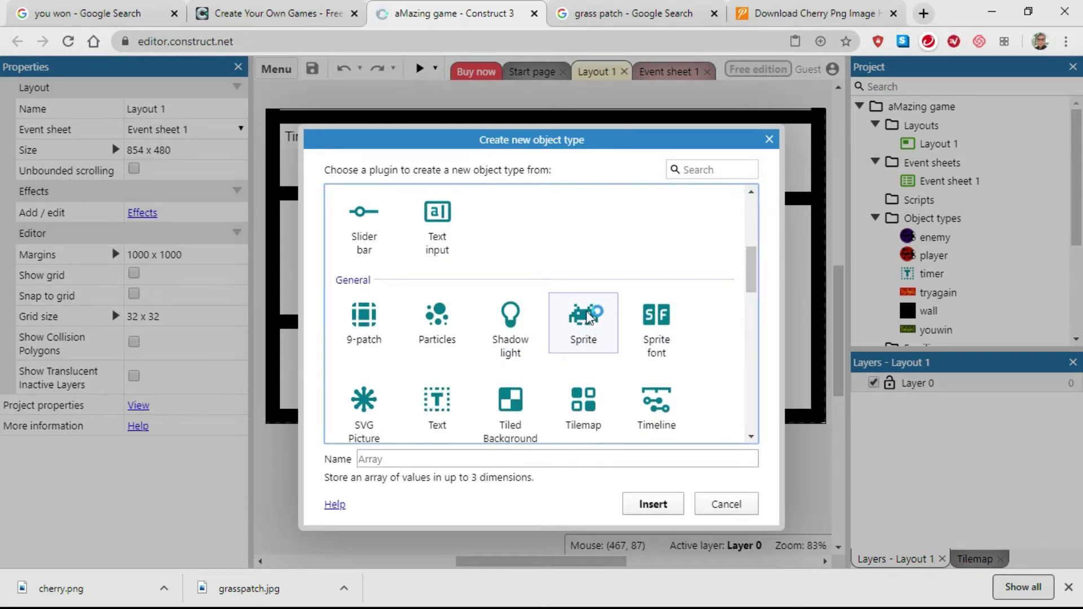
pyautogui.click(584, 329)
pyautogui.scroll(-2, 605, 387)
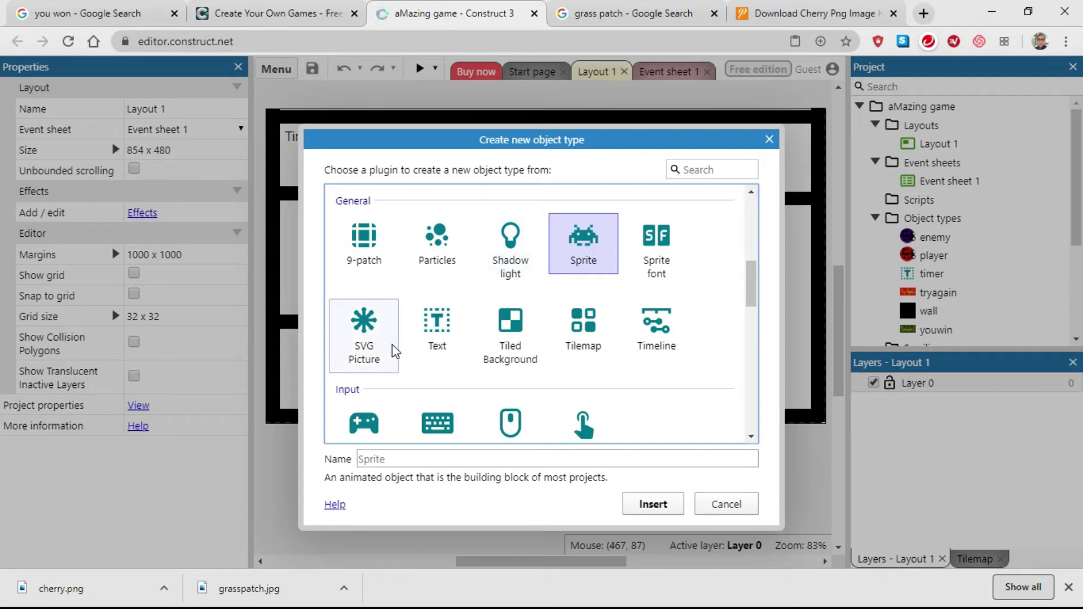
pyautogui.click(364, 459)
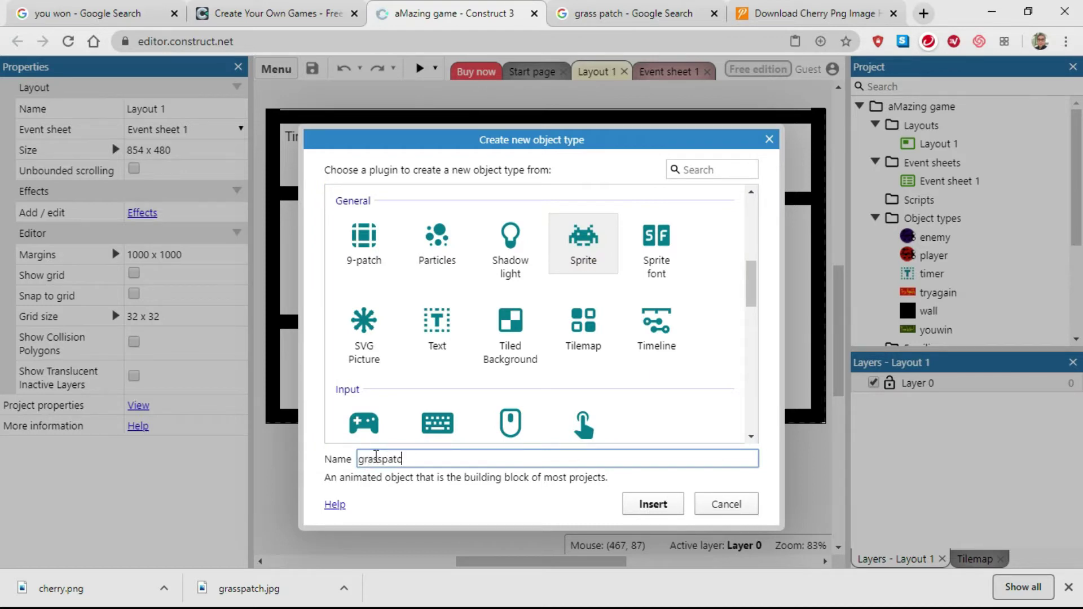
pyautogui.write('grasspatch')
pyautogui.click(652, 504)
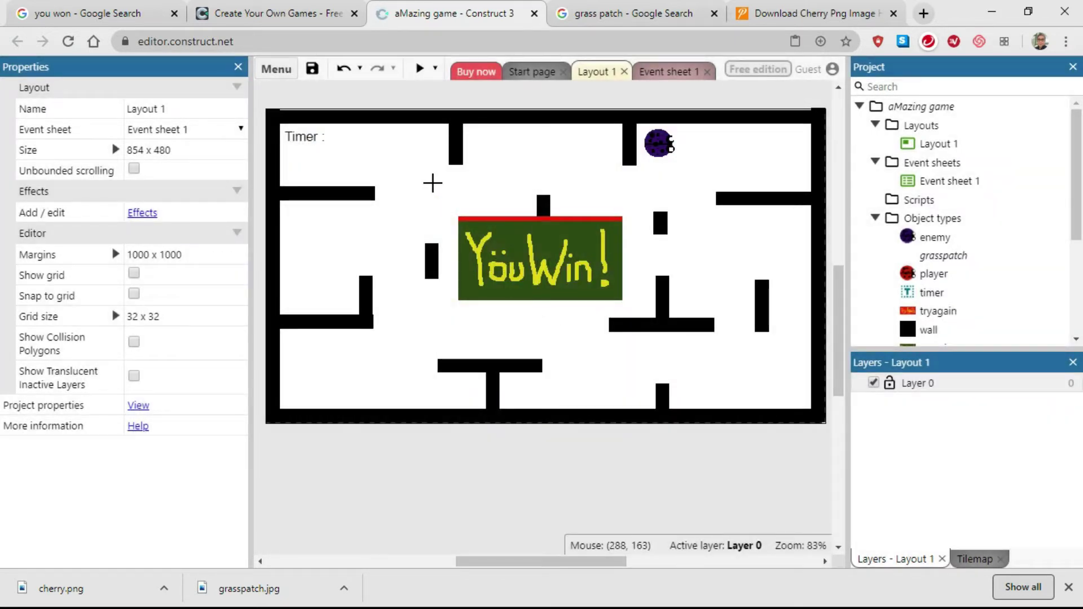
pyautogui.click(439, 201)
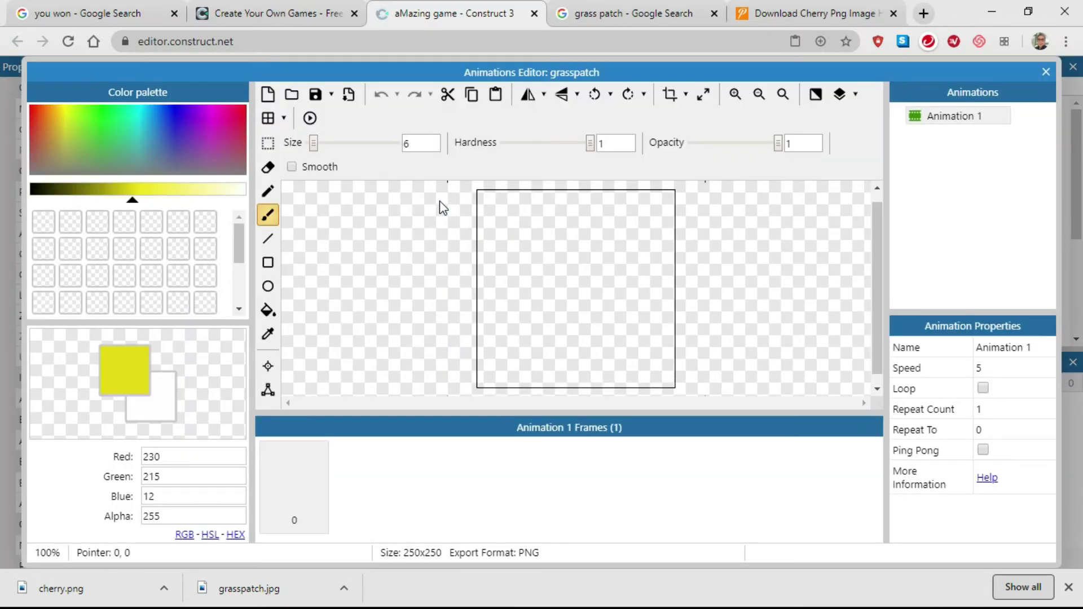
# - Load grasspatch.jpg from the Pictures folder as the image of the grasspatch sprite
pyautogui.click(291, 96)
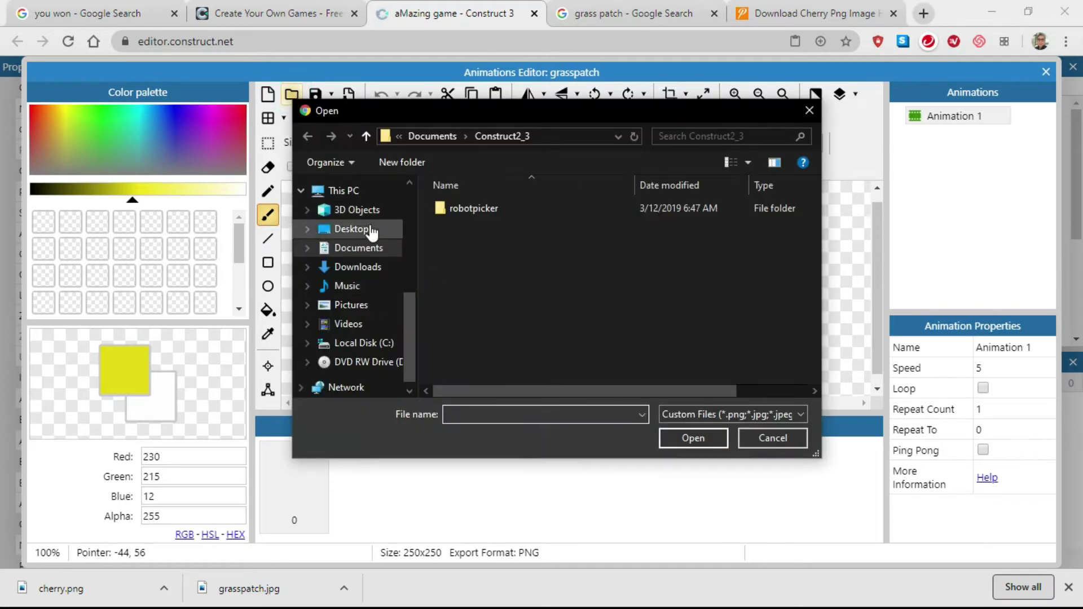
pyautogui.click(357, 309)
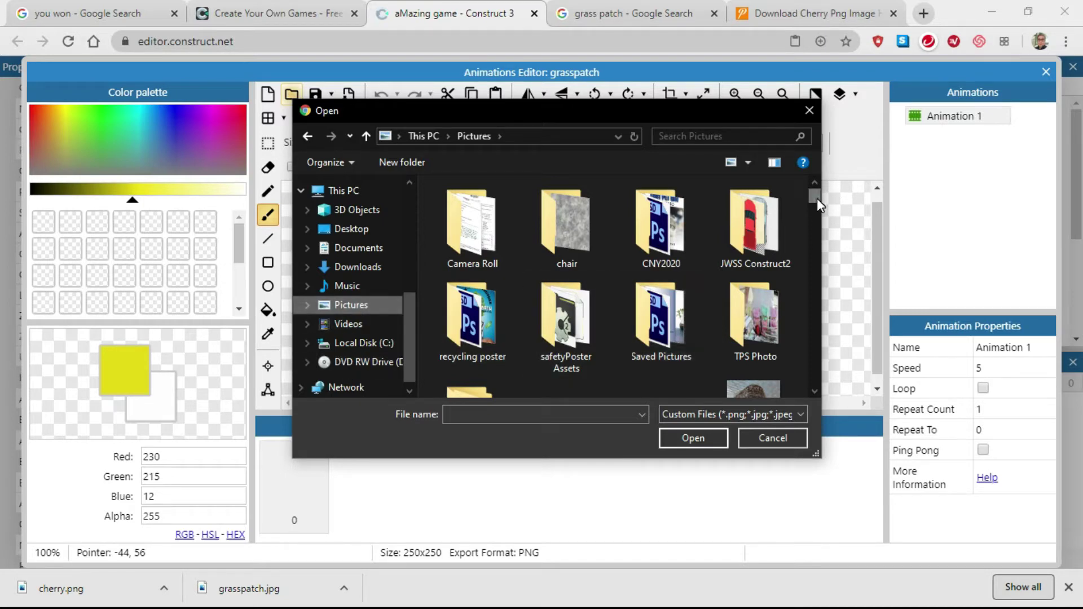
pyautogui.moveTo(817, 198); pyautogui.dragTo(815, 287)
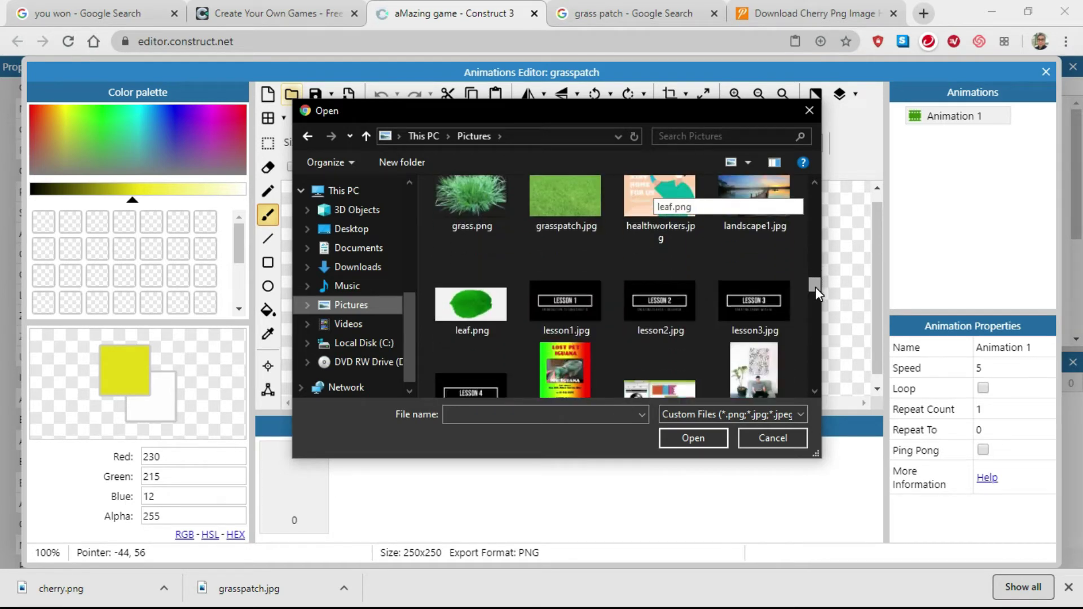
pyautogui.click(568, 195)
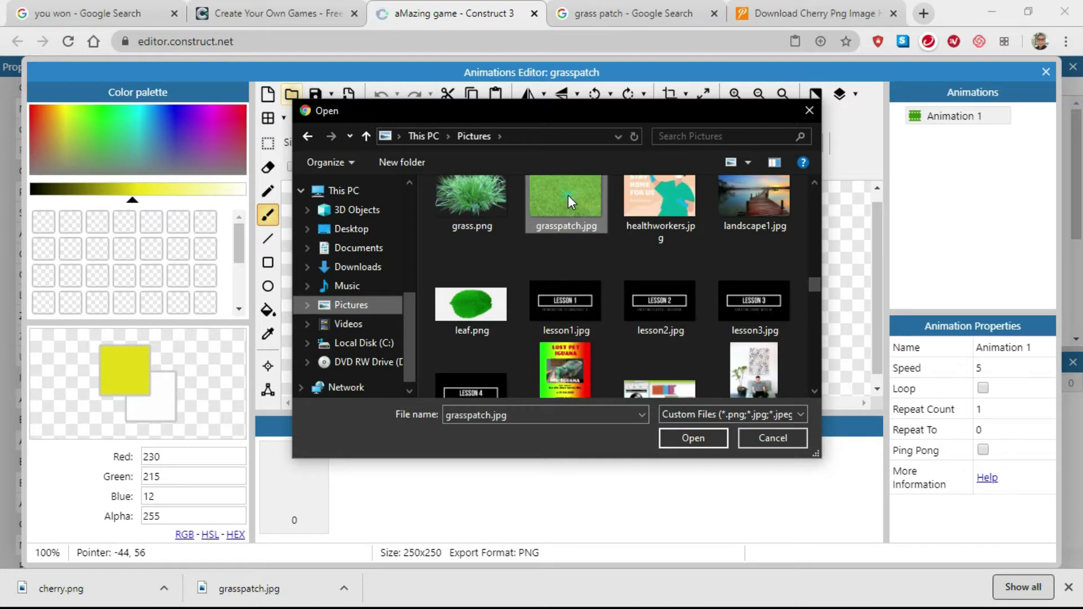
pyautogui.click(693, 439)
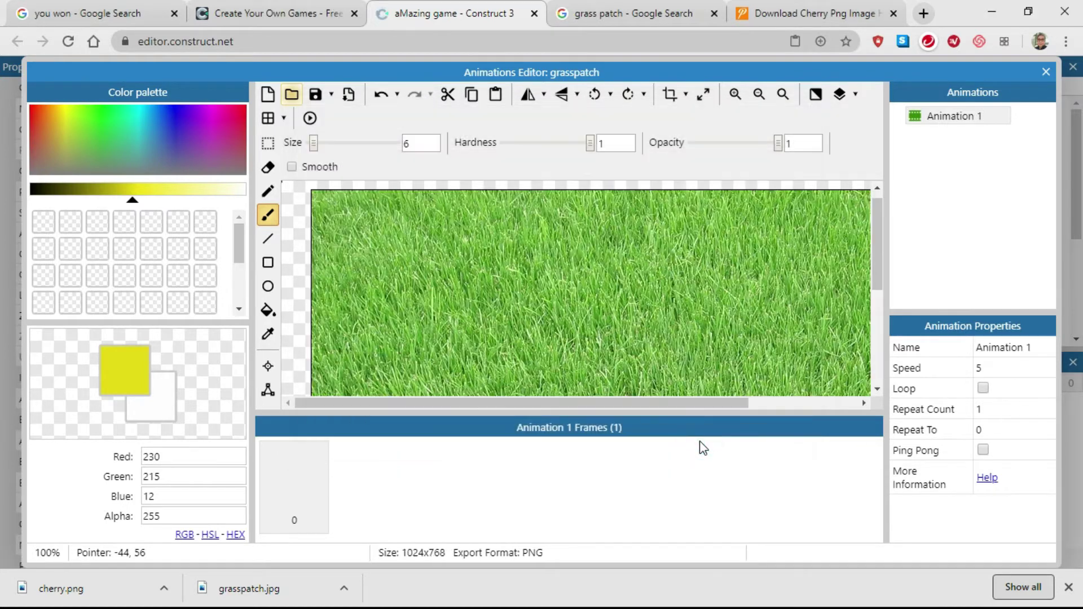
# - Crop the loaded grass image and close the Animations Editor
pyautogui.scroll(-5, 500, 280)
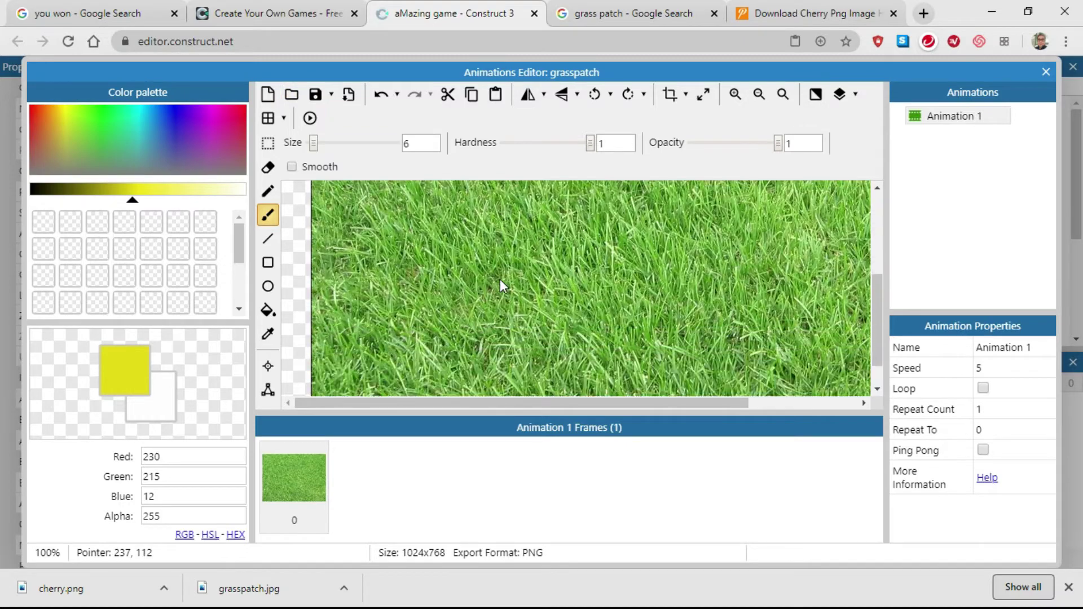
pyautogui.scroll(5, 500, 280)
pyautogui.scroll(1, 500, 279)
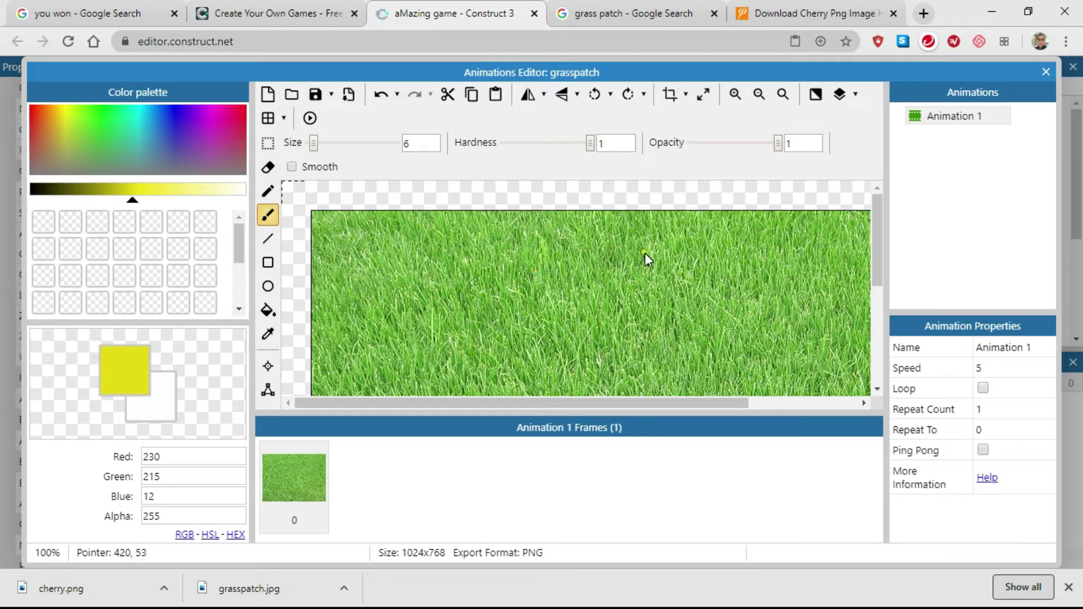
pyautogui.click(671, 101)
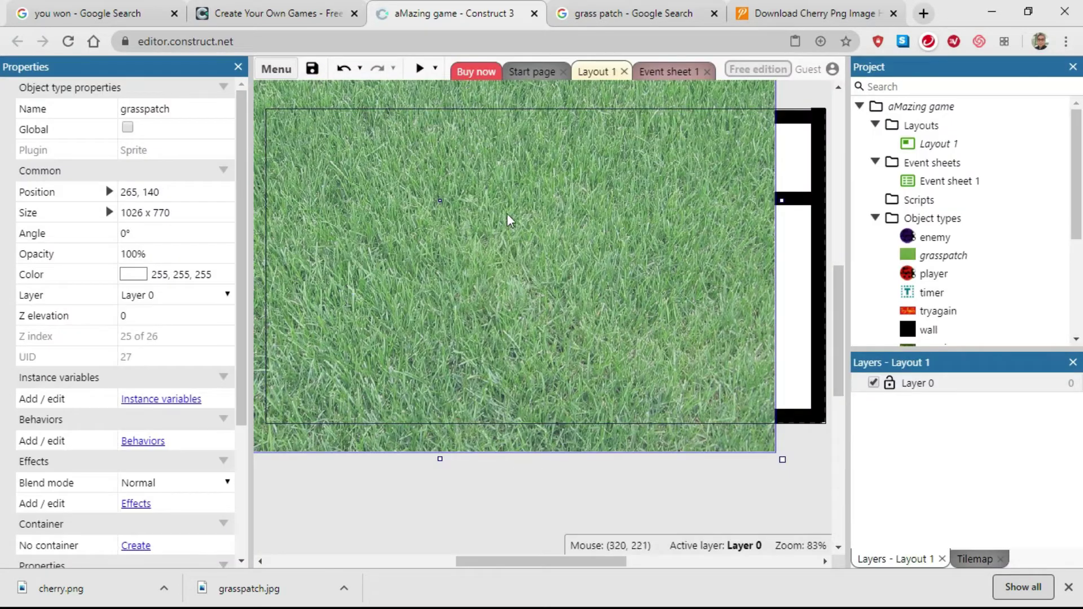
# - Move and resize the grass sprite to cover the maze, about 840 x 467 at position 428.5, 240.5
pyautogui.moveTo(418, 165); pyautogui.dragTo(600, 227)
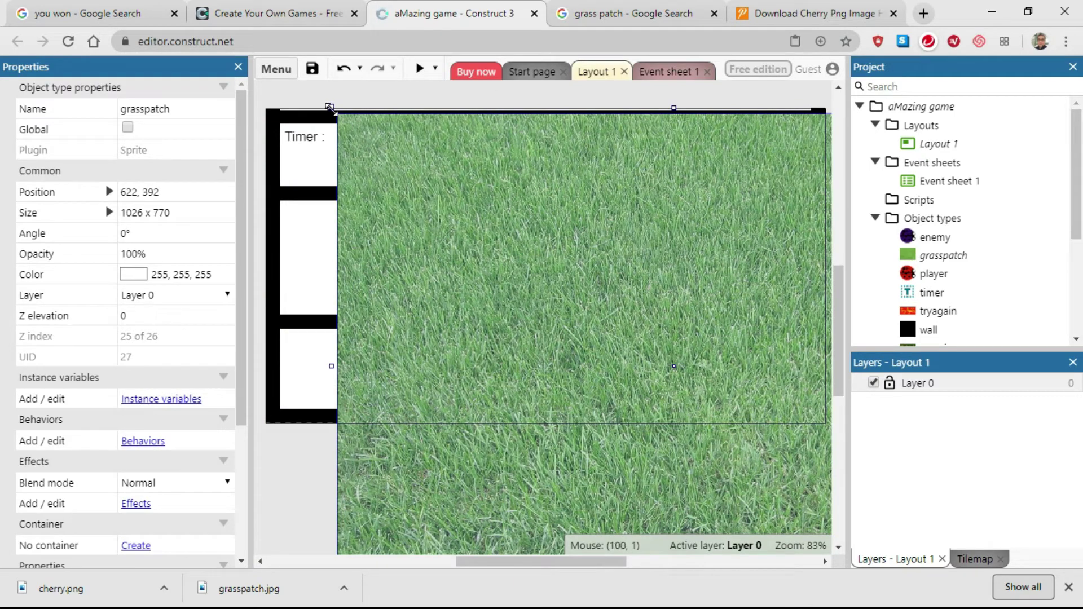
pyautogui.moveTo(329, 108); pyautogui.dragTo(563, 364)
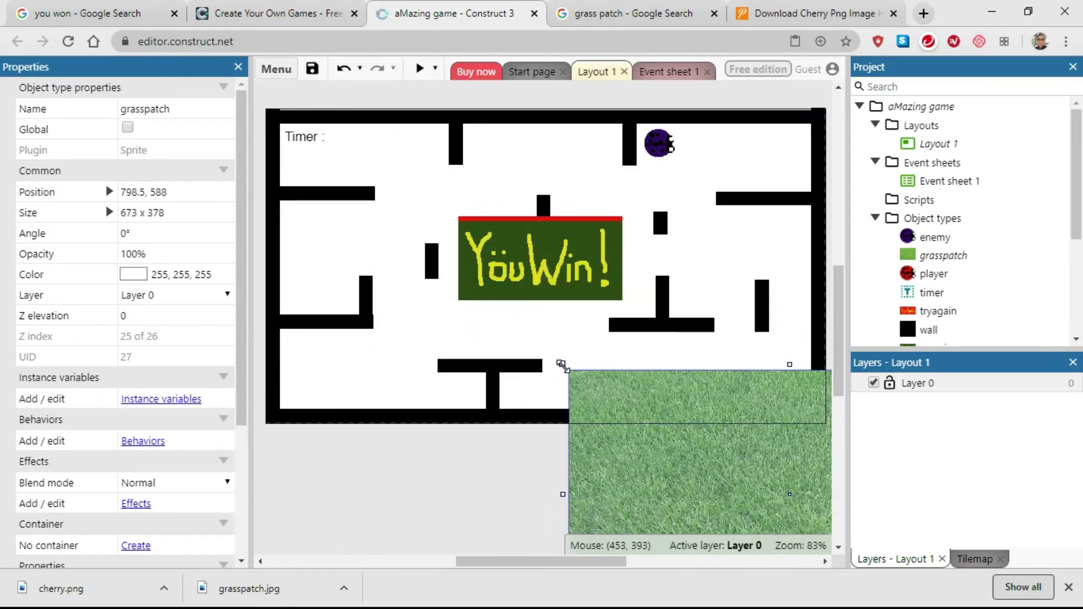
pyautogui.moveTo(650, 400); pyautogui.dragTo(352, 144)
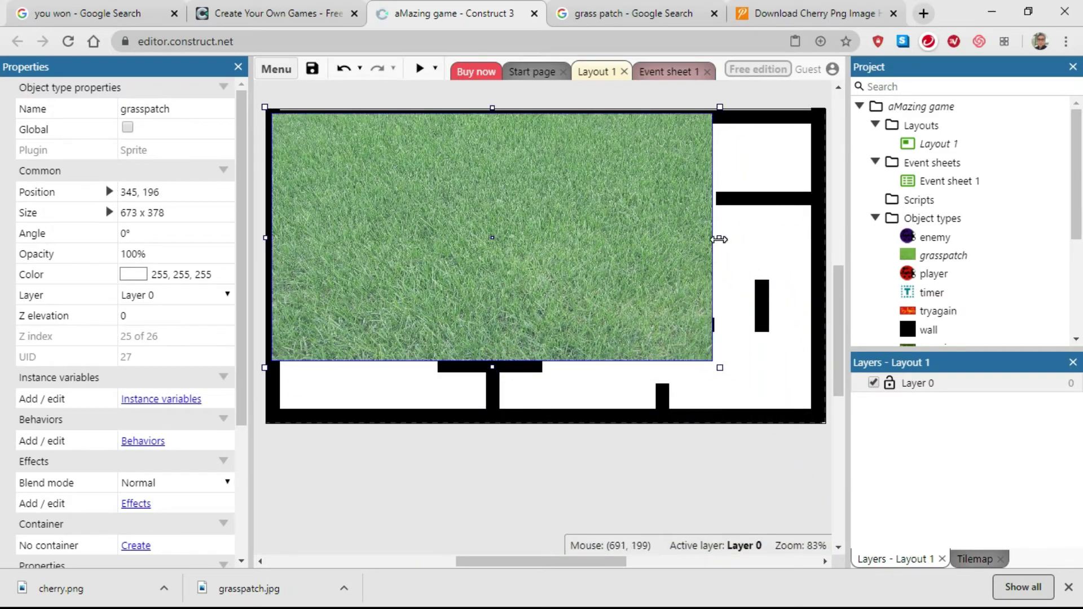
pyautogui.moveTo(718, 237); pyautogui.dragTo(593, 237)
pyautogui.moveTo(561, 567); pyautogui.dragTo(492, 568)
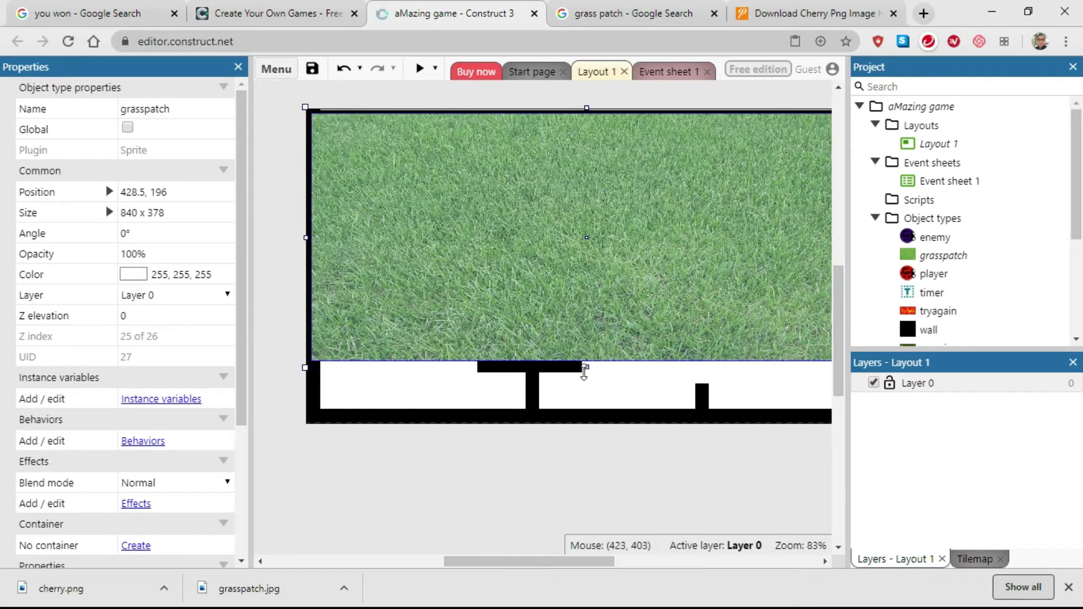
pyautogui.moveTo(587, 367); pyautogui.dragTo(587, 432)
pyautogui.click(554, 456)
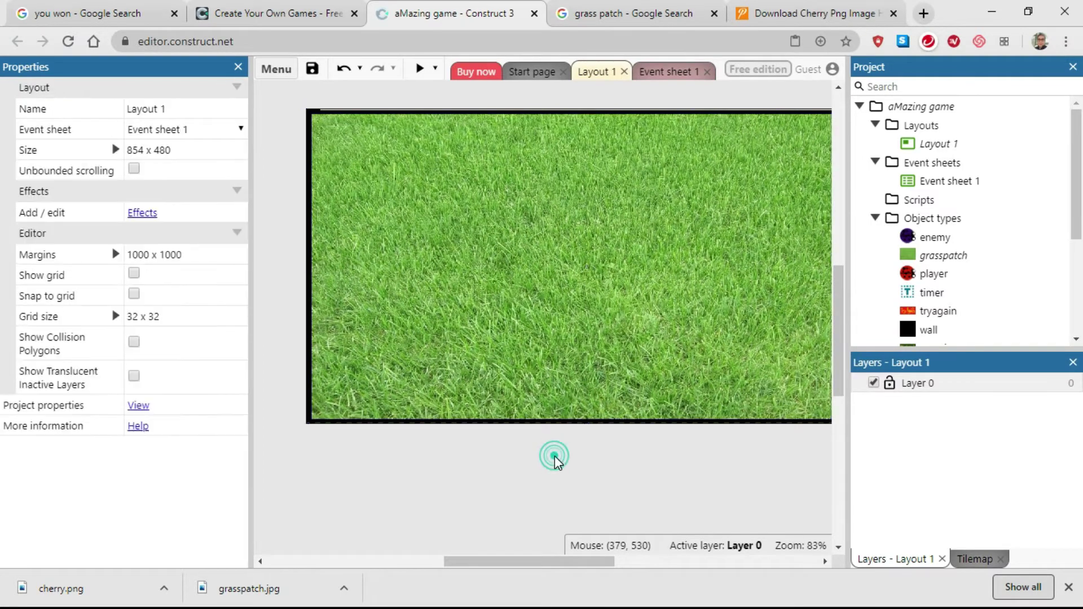
# - Send the grass sprite to the bottom of its layer, behind the walls and characters, and deselect it
pyautogui.click(585, 228)
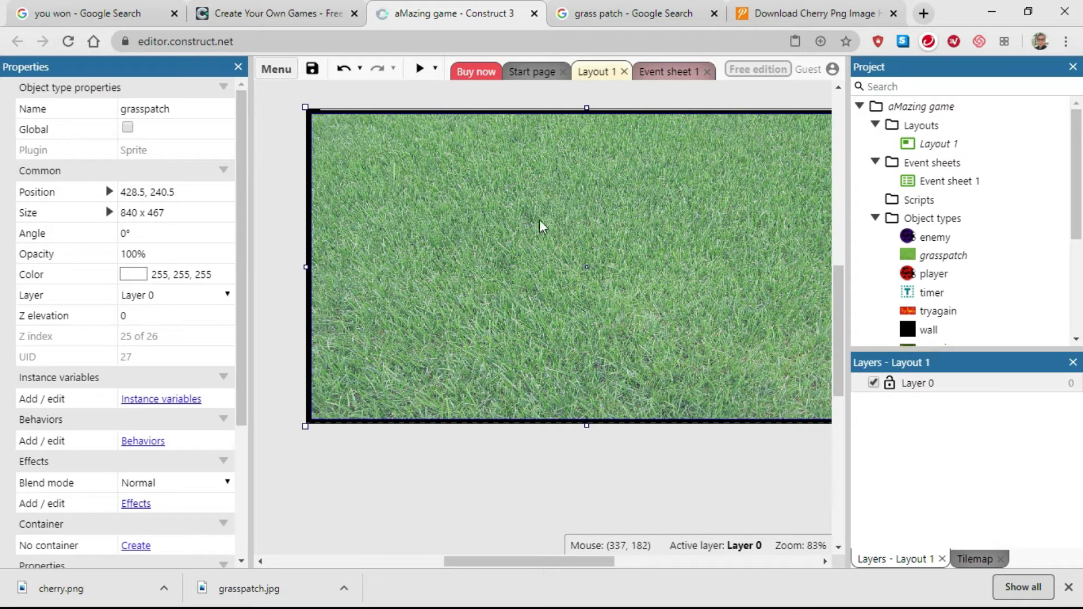
pyautogui.rightClick(547, 203)
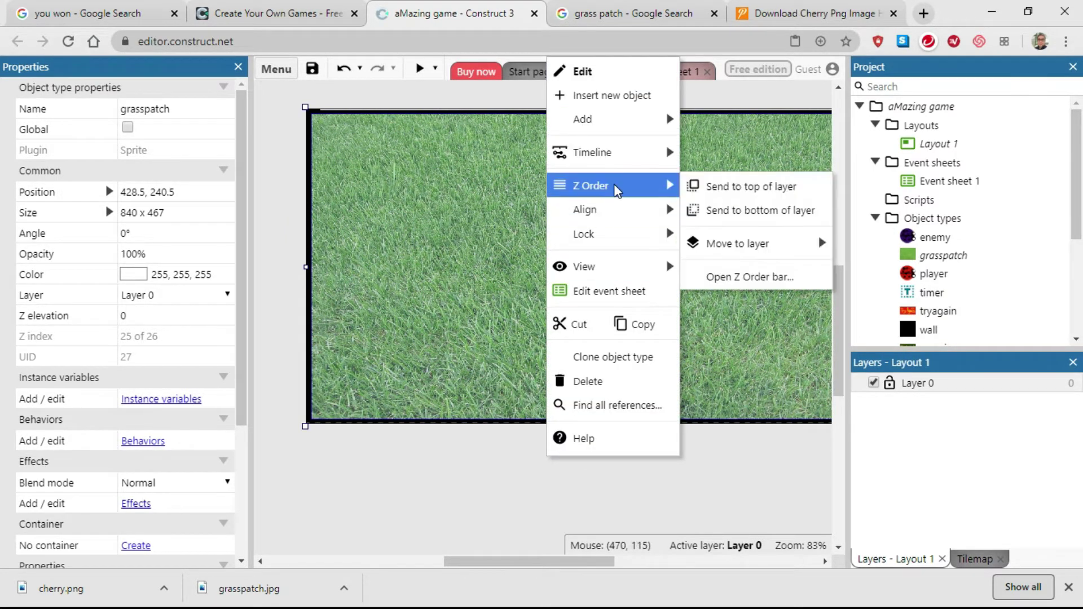
pyautogui.moveTo(616, 186)
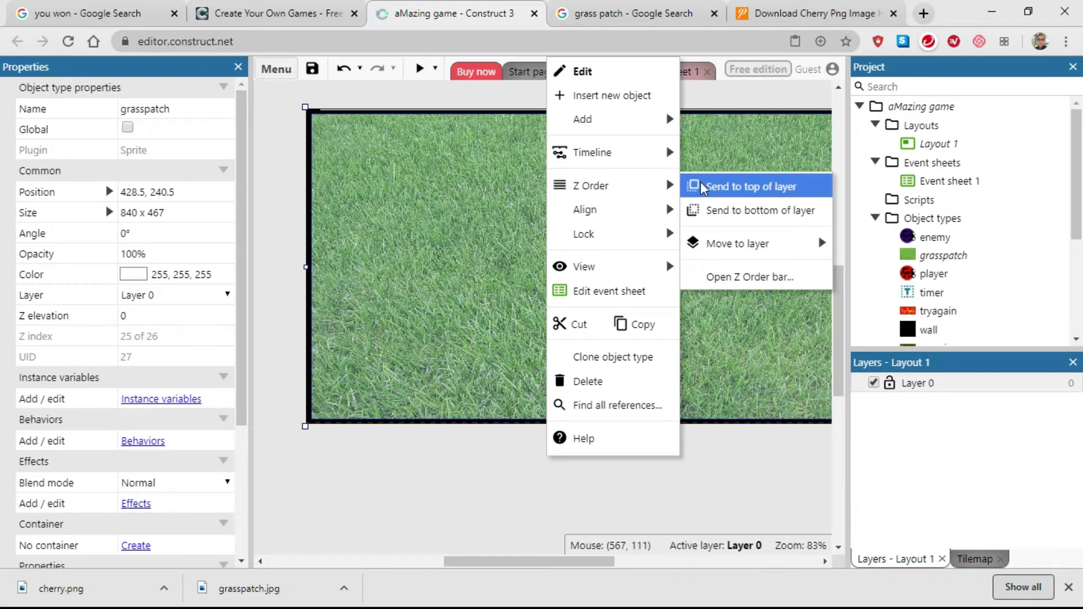
pyautogui.click(739, 212)
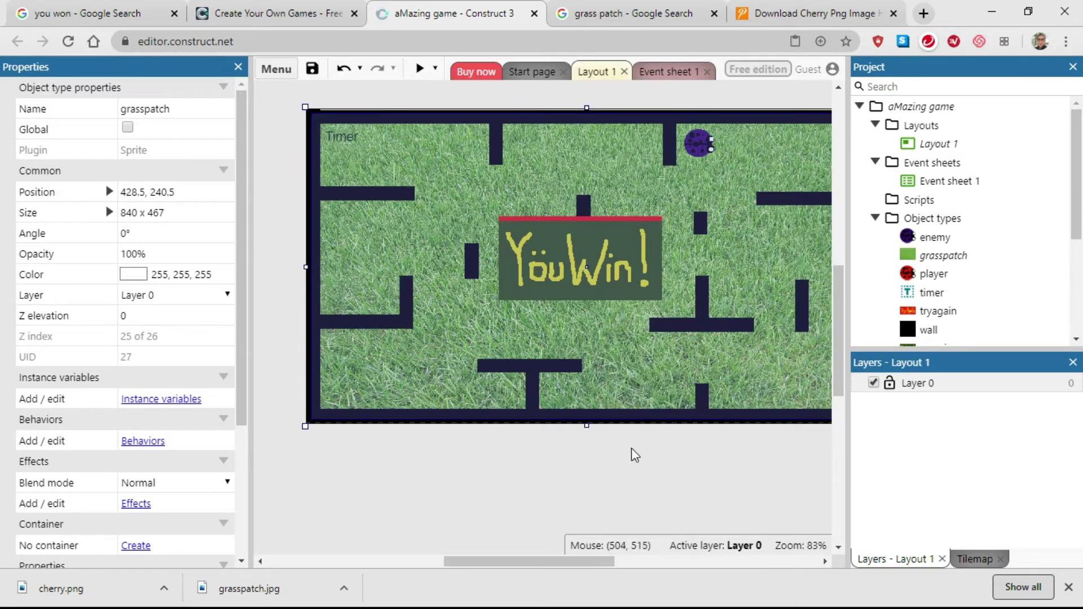
pyautogui.click(544, 462)
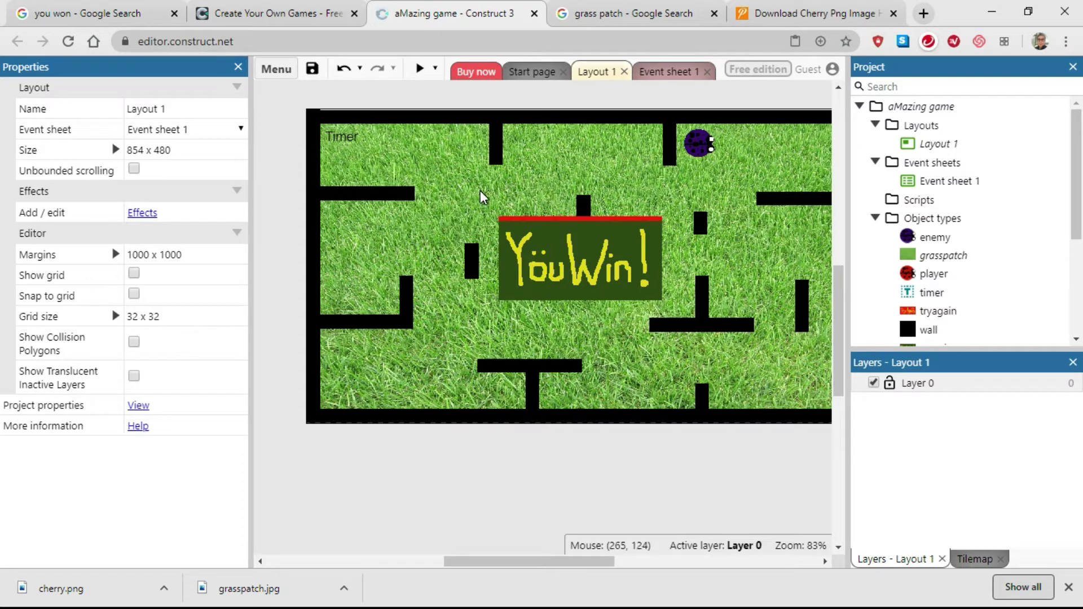
pyautogui.click(459, 196)
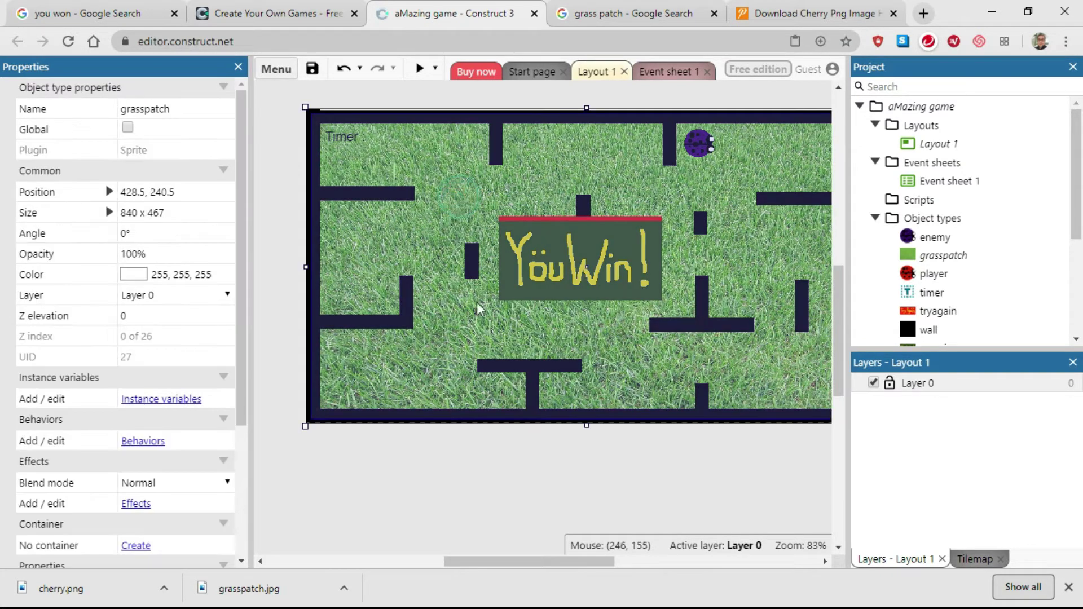
pyautogui.click(526, 455)
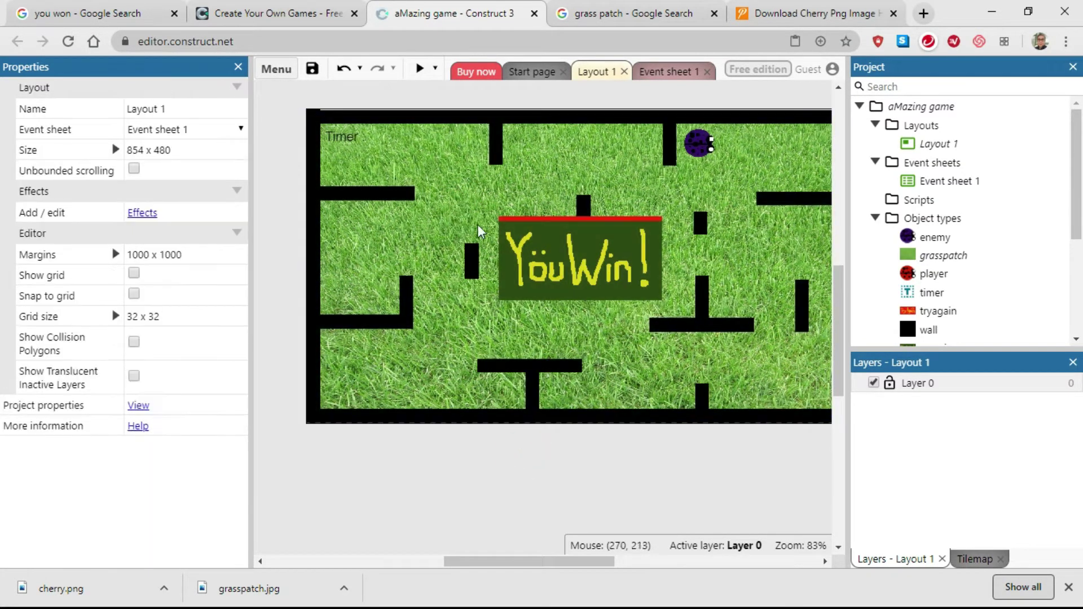
pyautogui.click(458, 210)
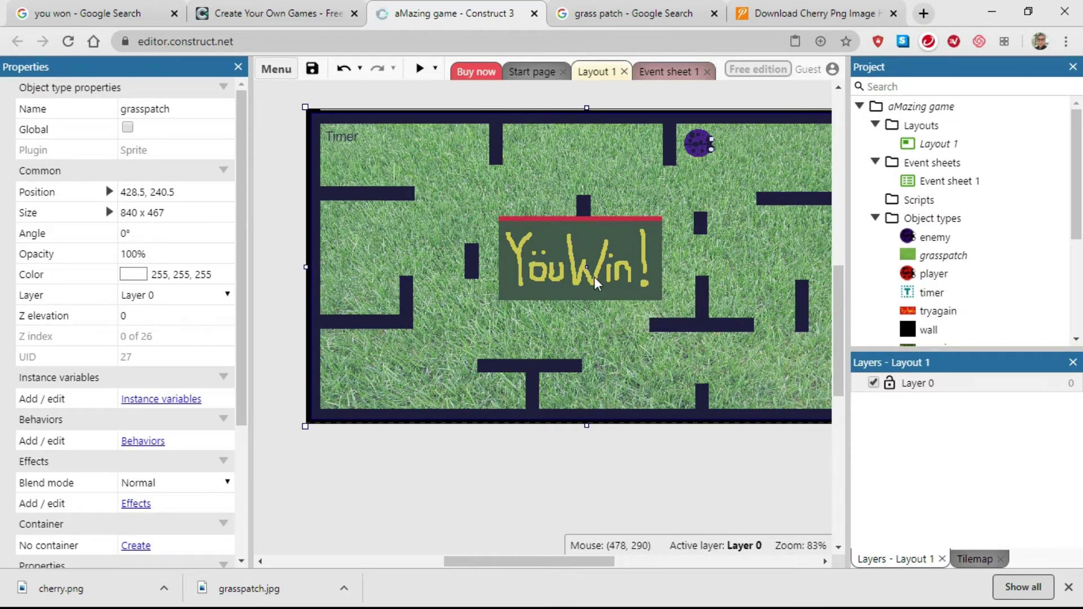
pyautogui.click(567, 490)
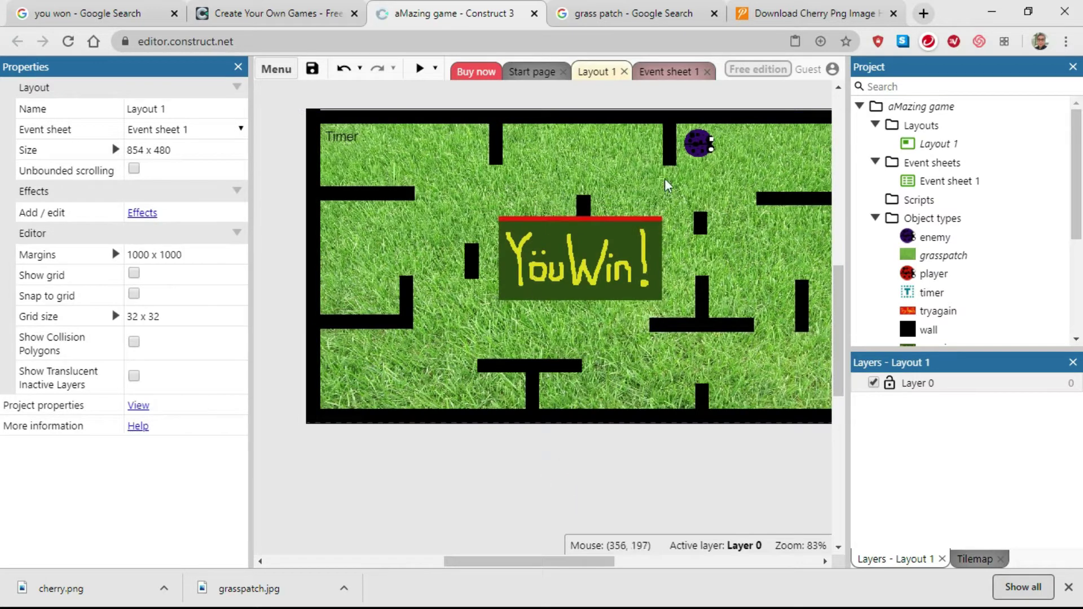
# - Set the opacity of the grasspatch sprite to 70% and deselect it
pyautogui.click(462, 198)
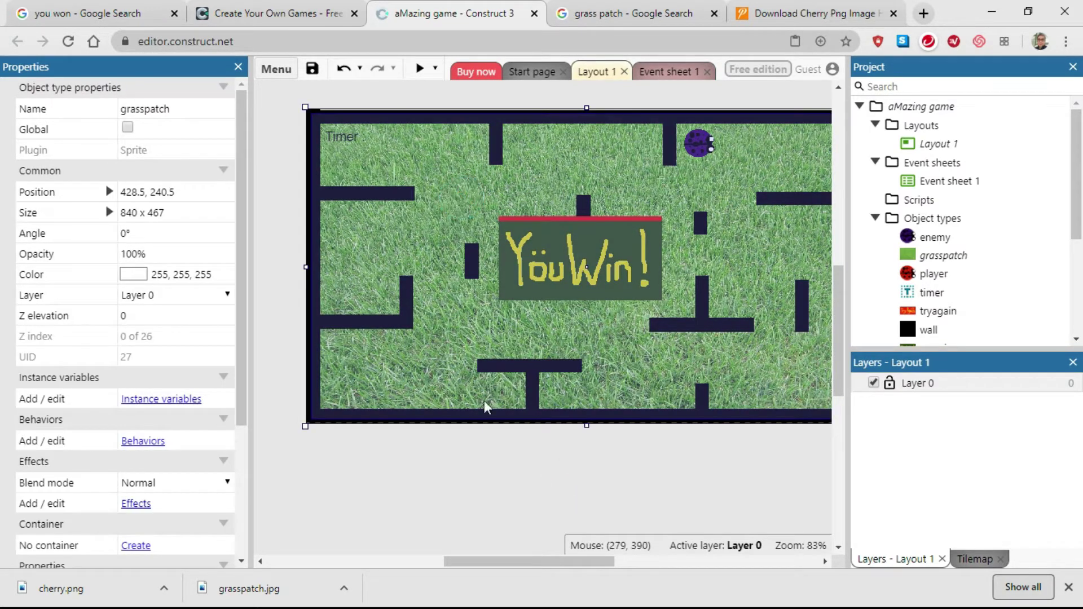
pyautogui.click(454, 450)
pyautogui.click(460, 204)
pyautogui.click(155, 254)
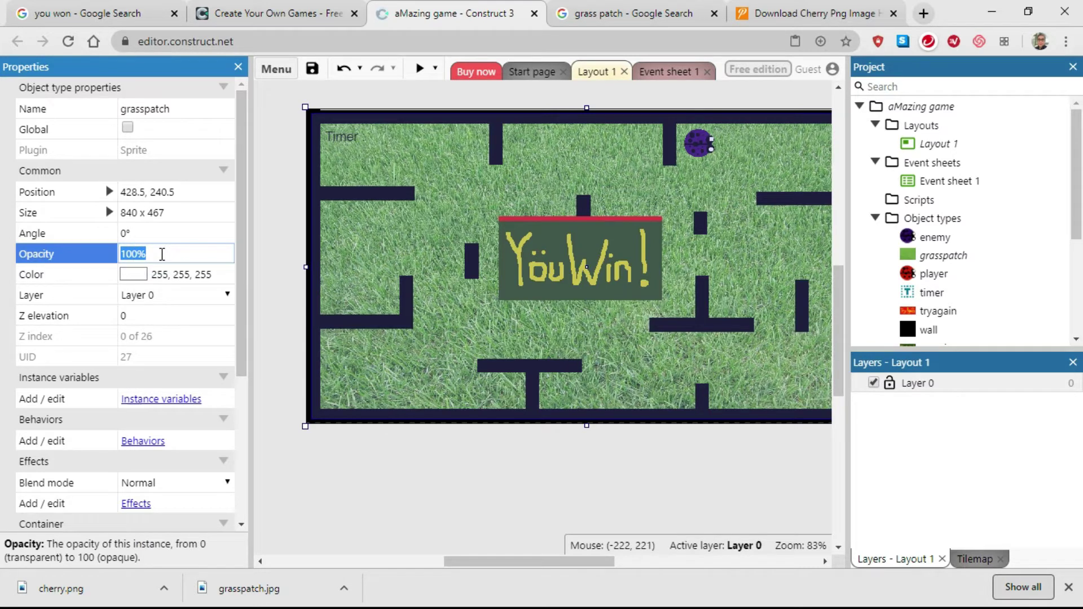
pyautogui.write('70')
pyautogui.press('Tab')
pyautogui.click(501, 476)
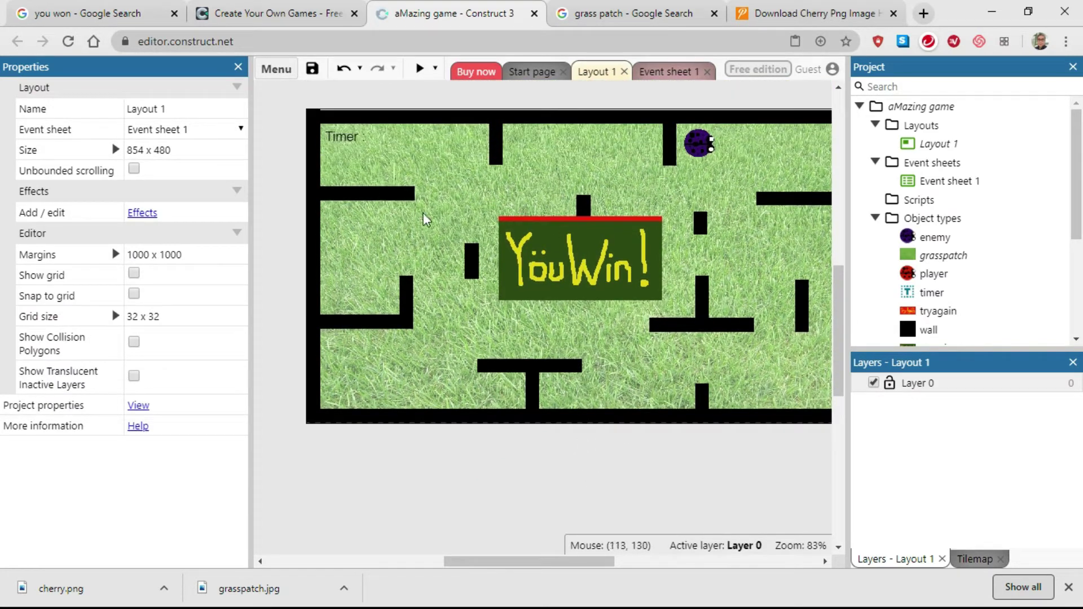
pyautogui.click(451, 218)
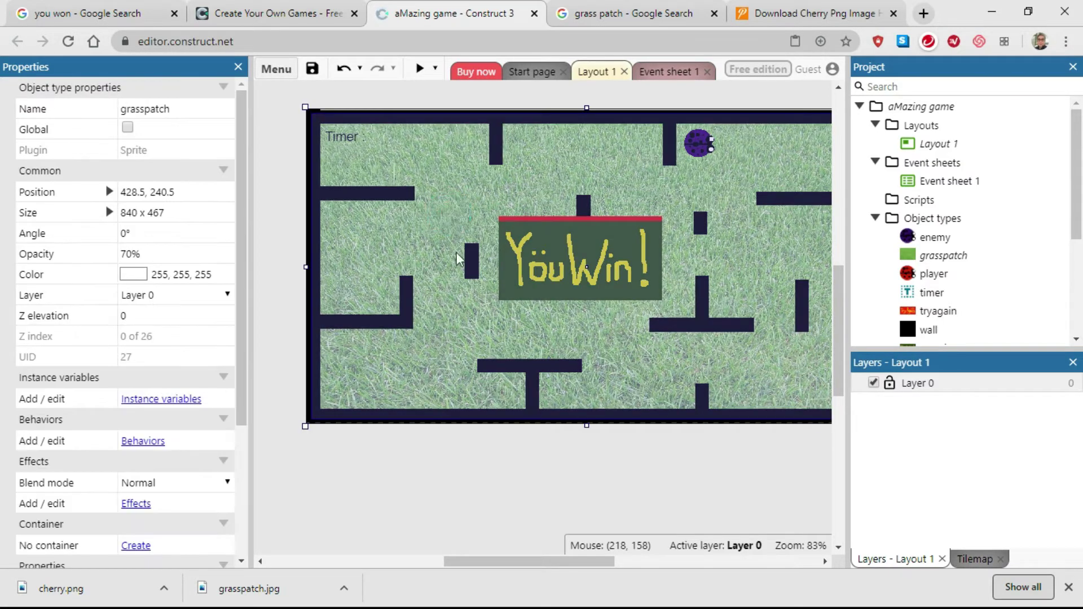
pyautogui.click(499, 497)
# - Insert a new Sprite object named cherry and place it in the empty area above the maze
pyautogui.scroll(1, 567, 461)
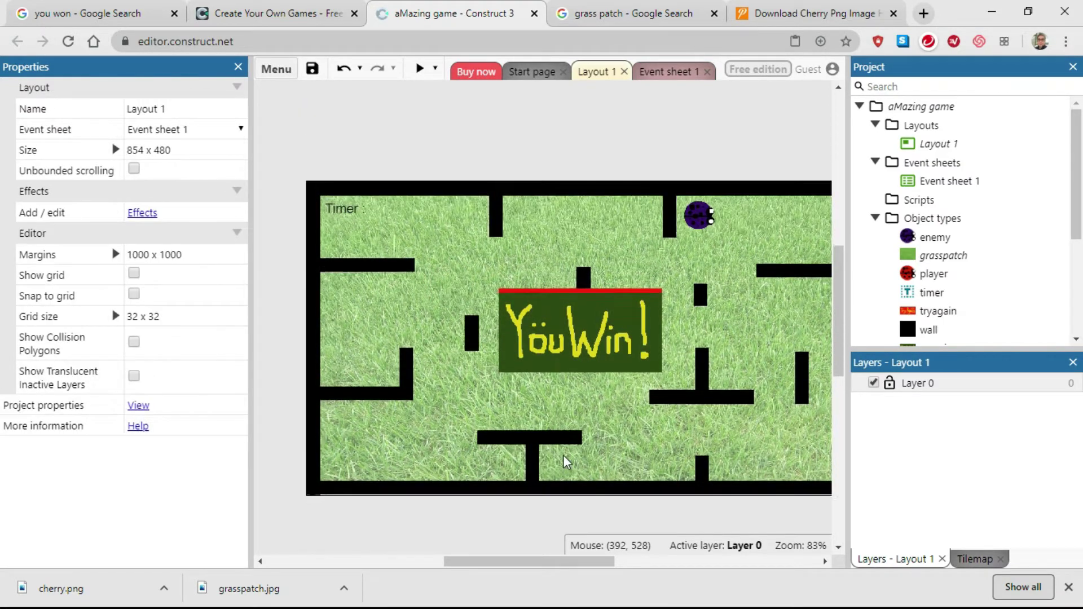
pyautogui.scroll(1, 473, 171)
pyautogui.scroll(1, 457, 187)
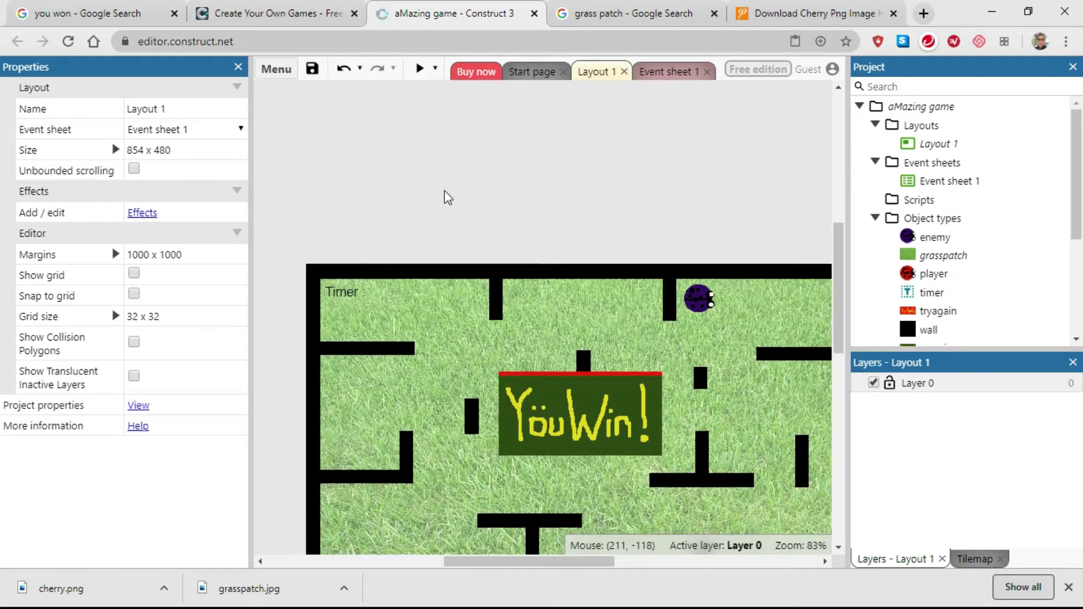
pyautogui.scroll(-1, 443, 169)
pyautogui.scroll(1, 446, 215)
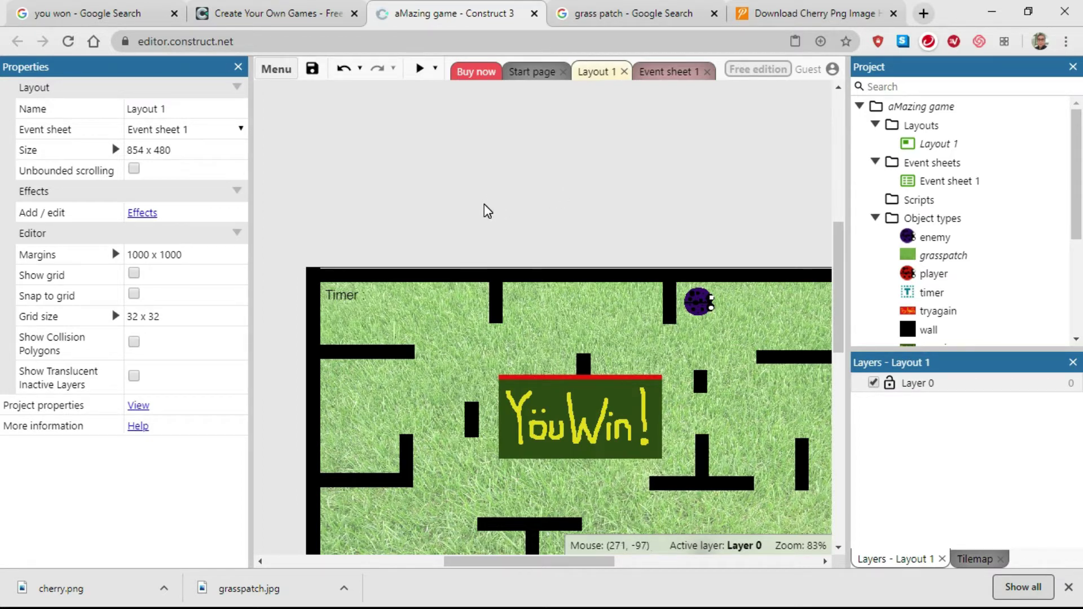
pyautogui.rightClick(502, 194)
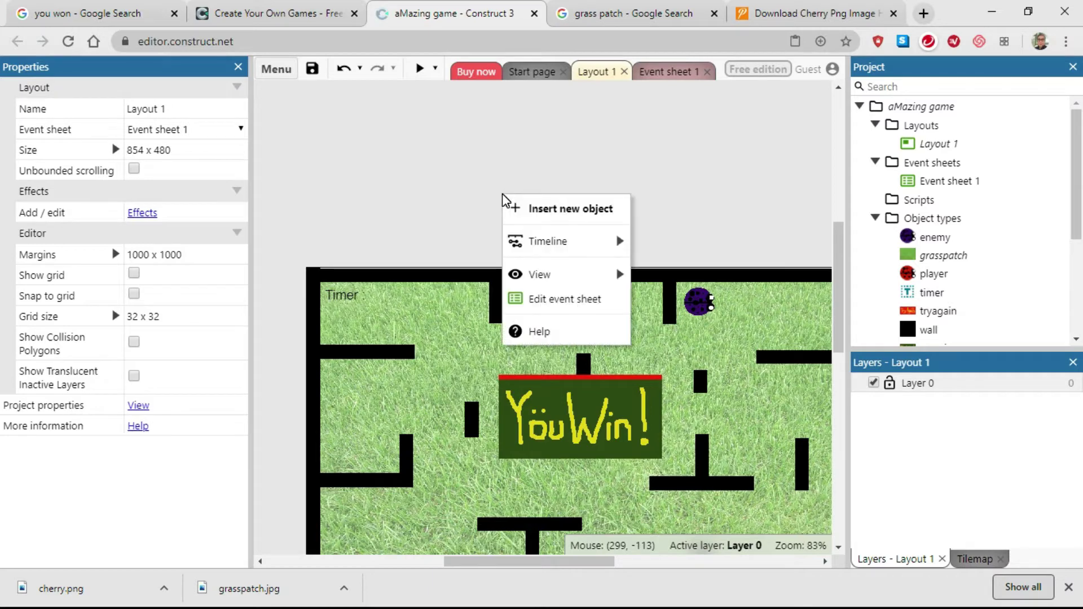
pyautogui.click(539, 210)
pyautogui.scroll(-4, 539, 213)
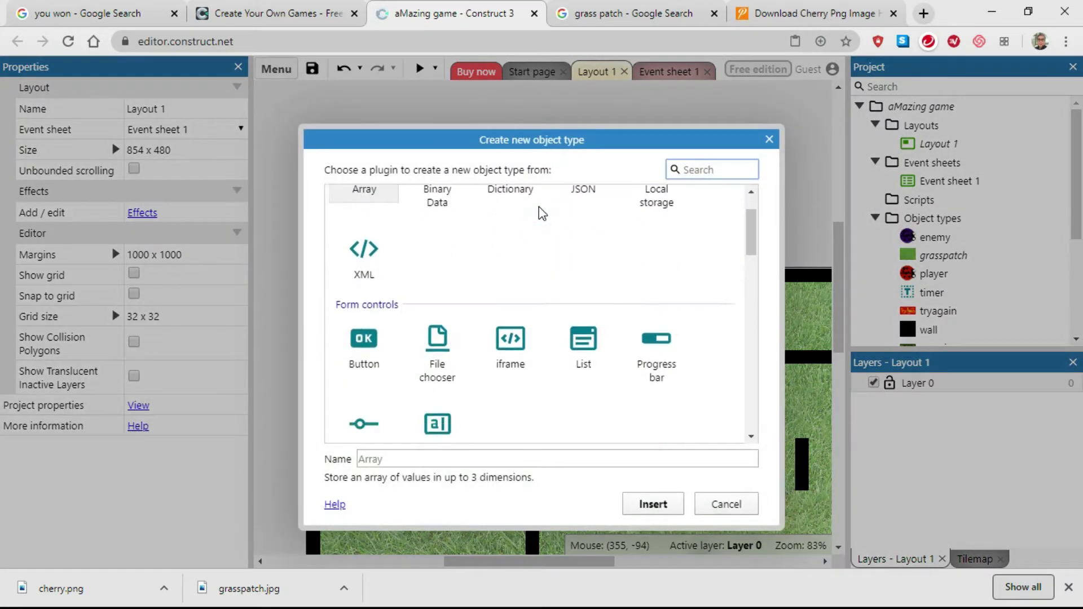
pyautogui.click(583, 370)
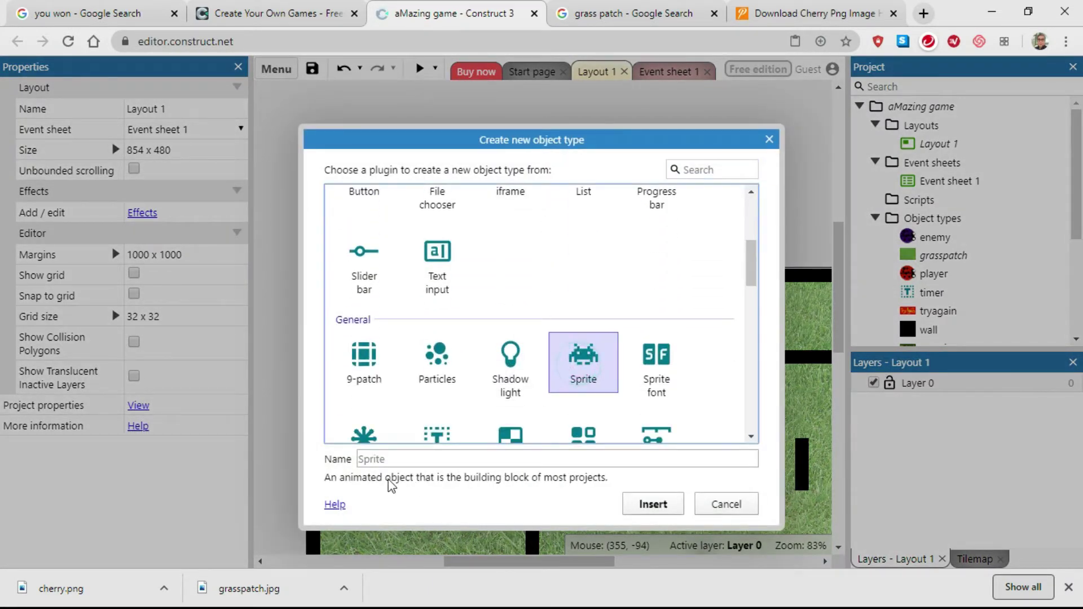
pyautogui.click(364, 460)
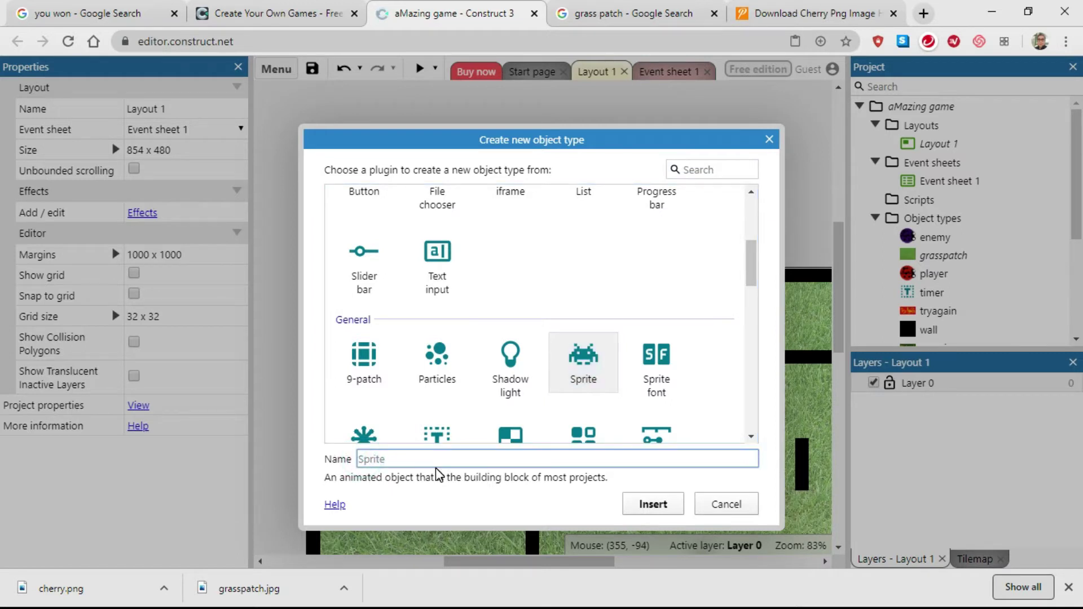
pyautogui.write('ch')
pyautogui.press('Delete')
pyautogui.click(636, 503)
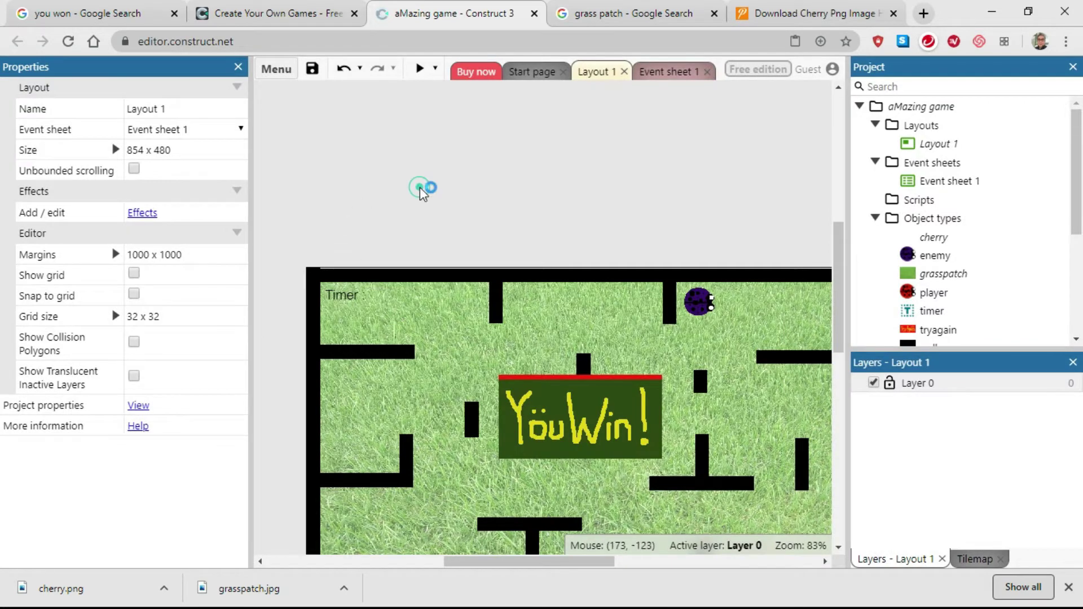
pyautogui.click(423, 188)
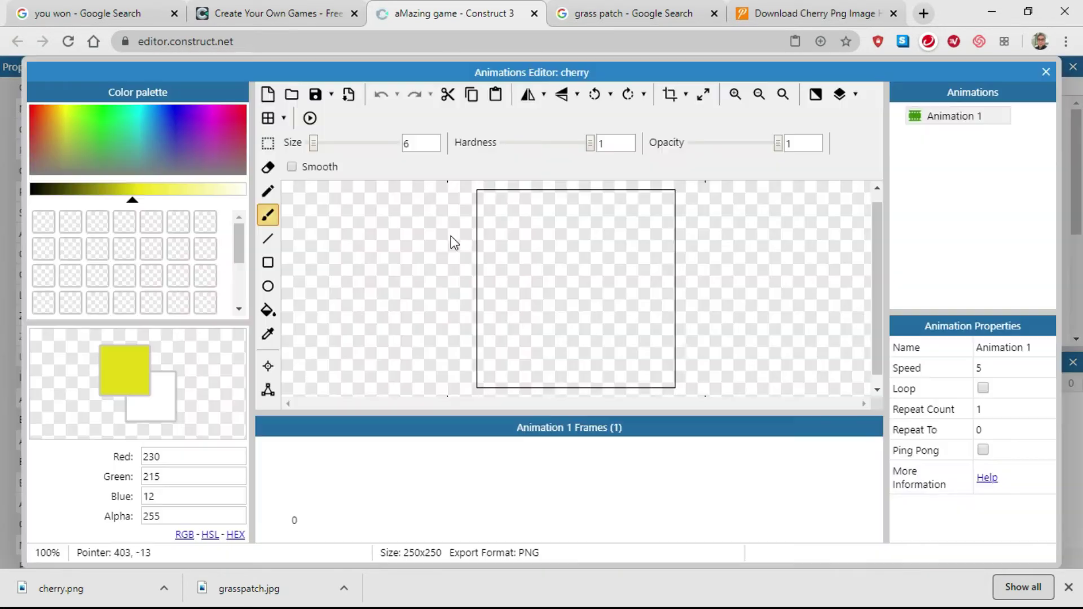
# - Load cherry.png from the Pictures folder as the image of the cherry sprite
pyautogui.click(292, 97)
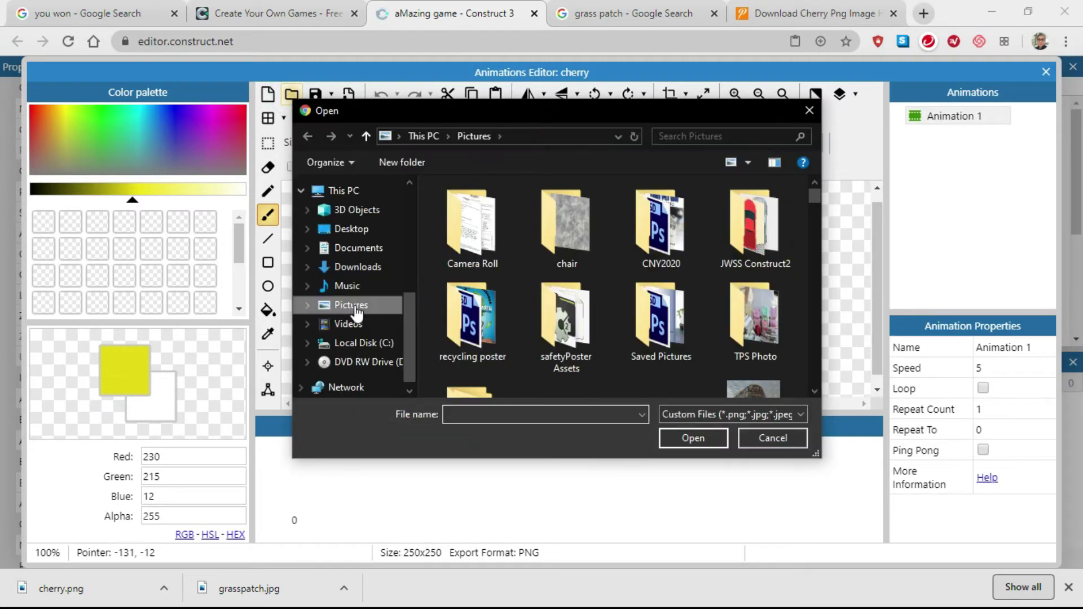
pyautogui.click(350, 305)
pyautogui.moveTo(818, 195); pyautogui.dragTo(813, 225)
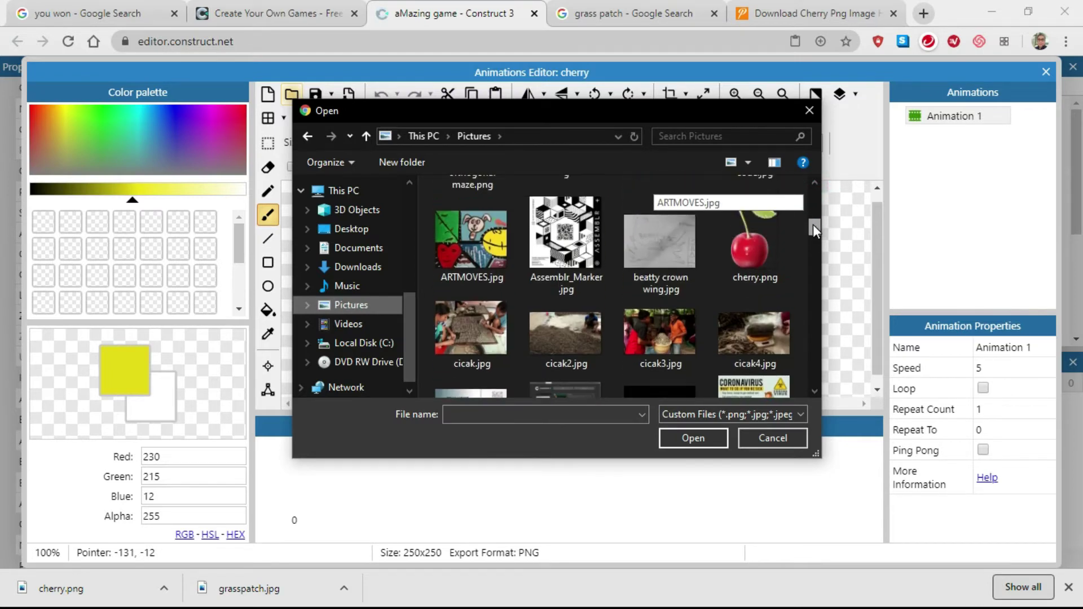
pyautogui.click(750, 249)
pyautogui.click(703, 438)
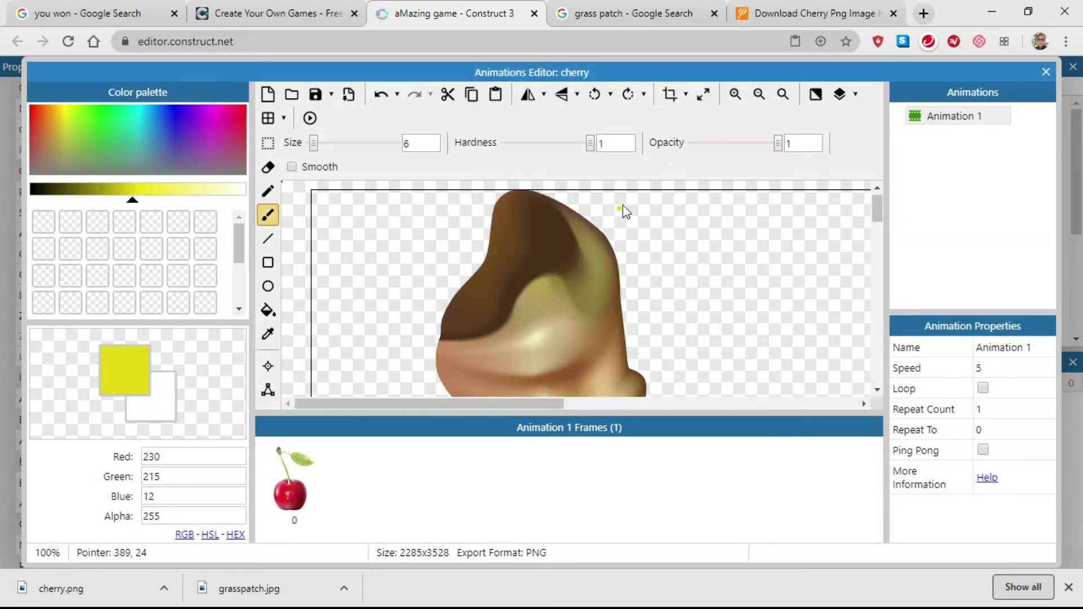
# - Crop the loaded cherry image and close the Animations Editor
pyautogui.scroll(-3, 662, 228)
pyautogui.scroll(-5, 661, 230)
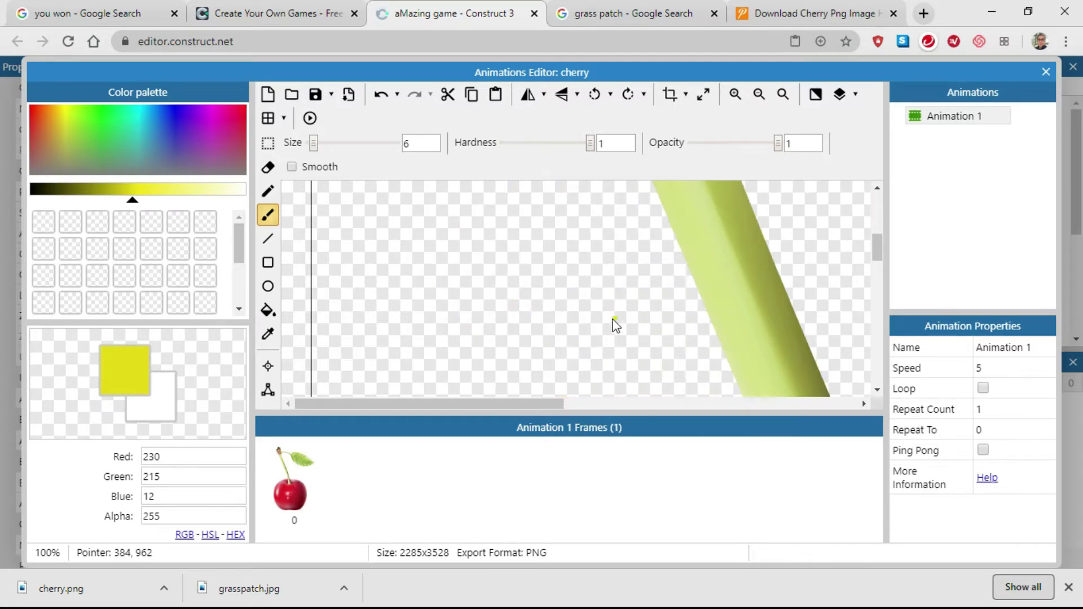
pyautogui.scroll(-5, 779, 299)
pyautogui.scroll(-5, 709, 299)
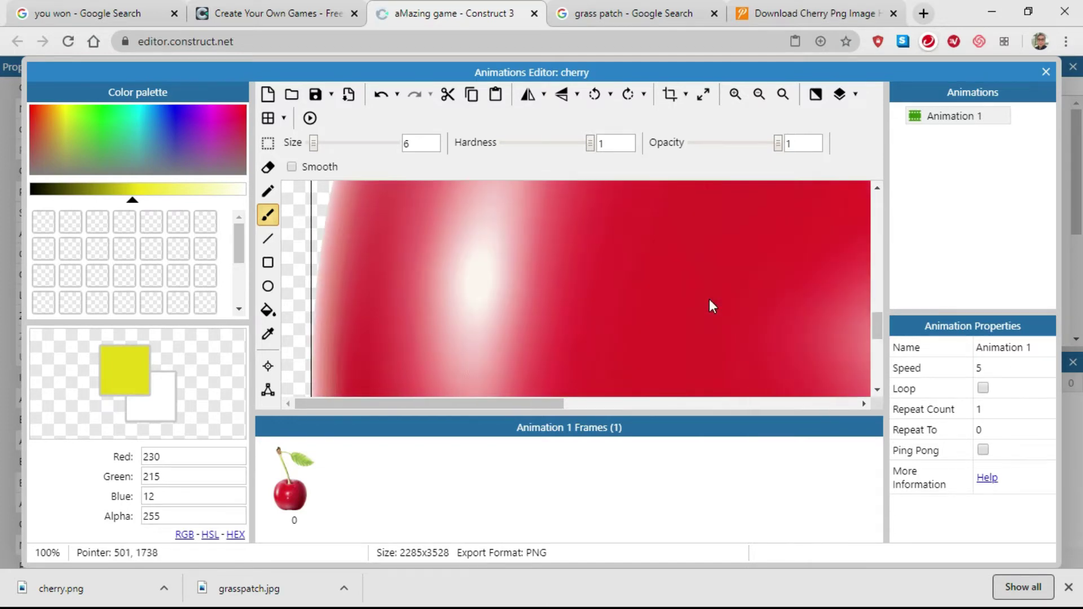
pyautogui.click(668, 93)
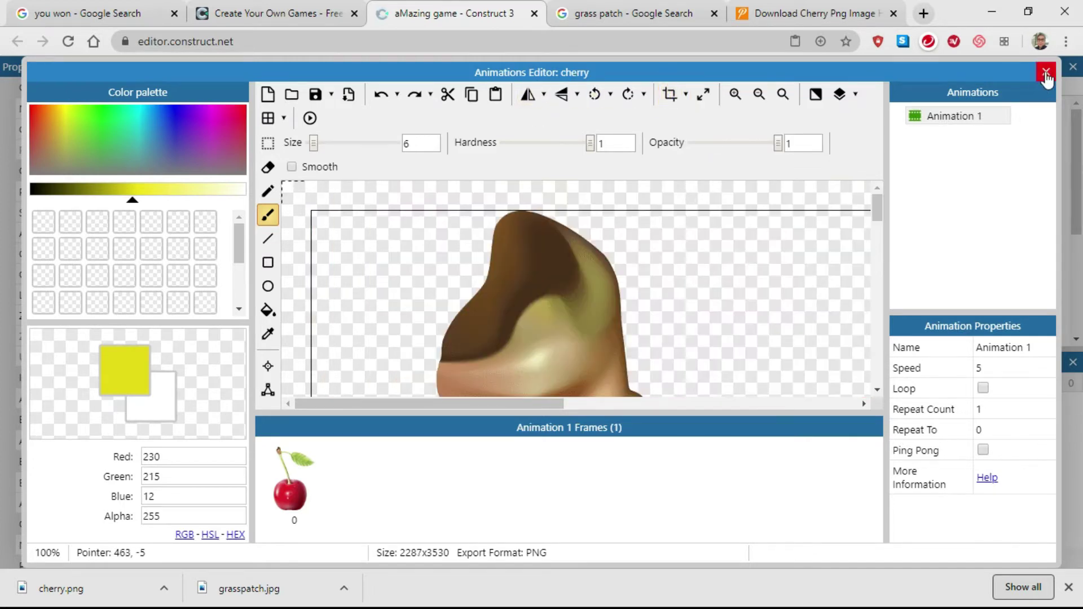
pyautogui.click(1046, 73)
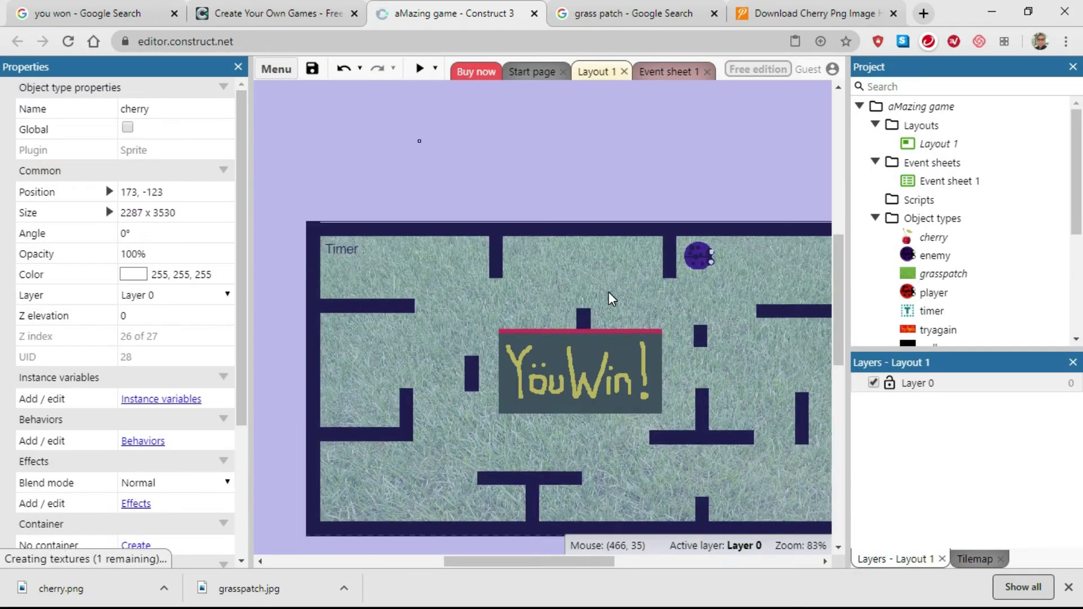
# - Shrink the oversized cherry sprite to about 76 x 117 and place it above the maze at position 66, -134
pyautogui.scroll(-4, 609, 292)
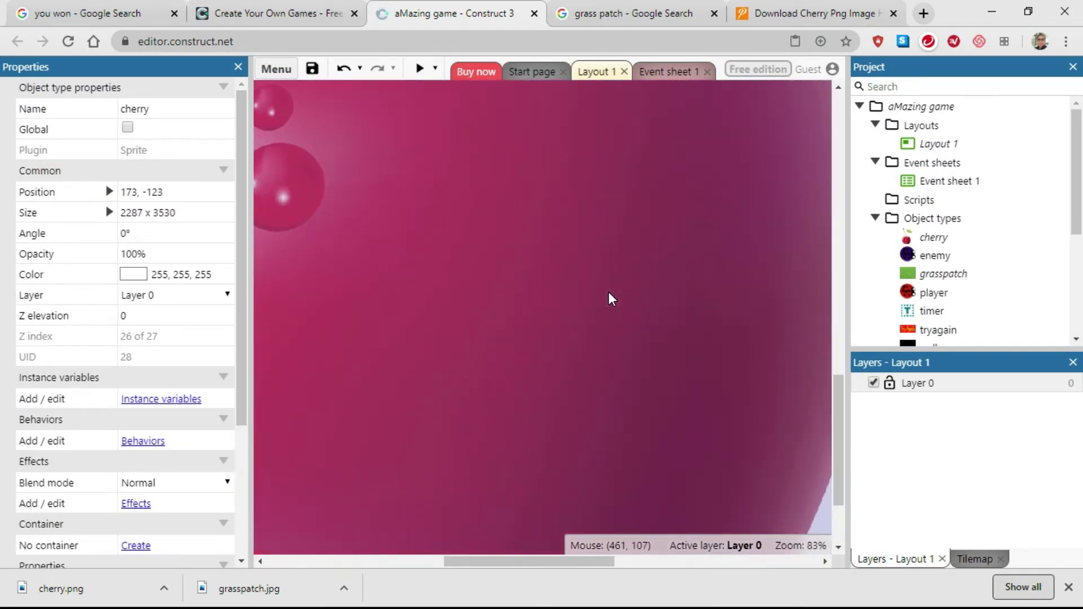
pyautogui.scroll(5, 610, 295)
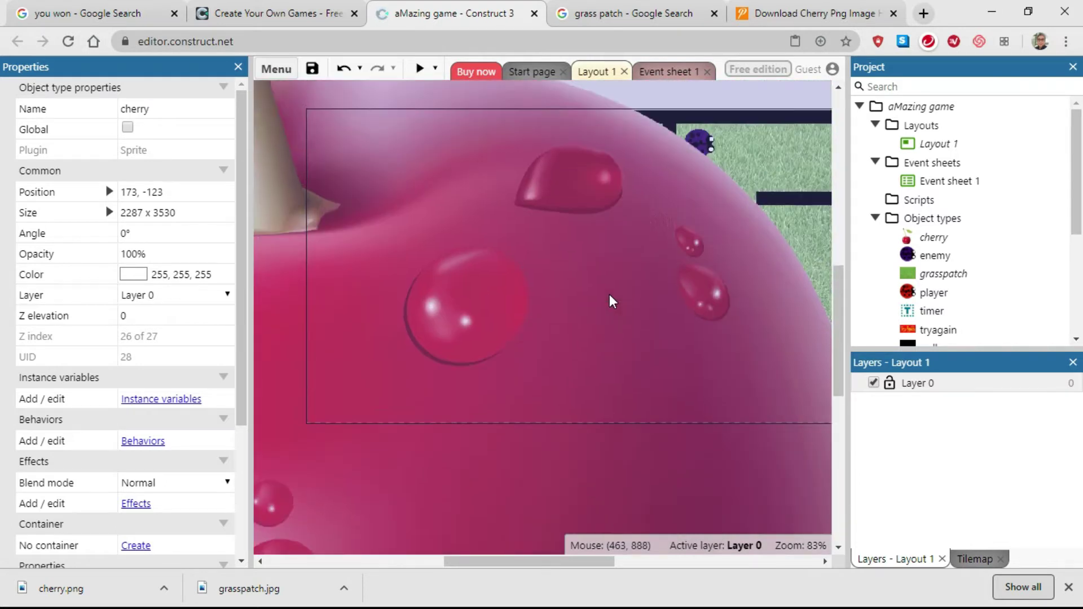
pyautogui.scroll(1, 610, 294)
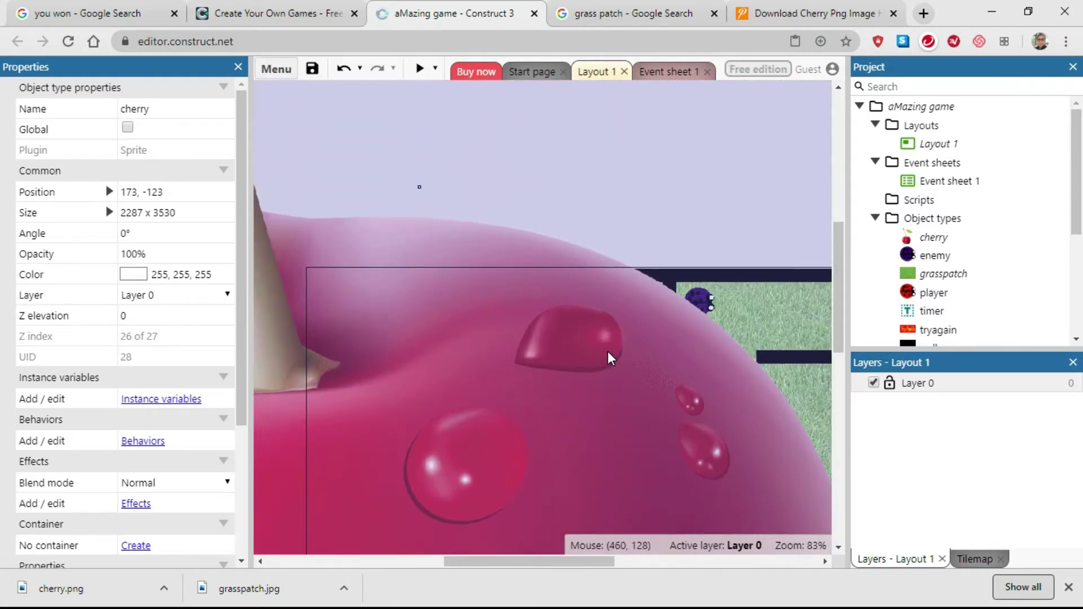
pyautogui.scroll(-2, 608, 357)
pyautogui.scroll(-1, 592, 357)
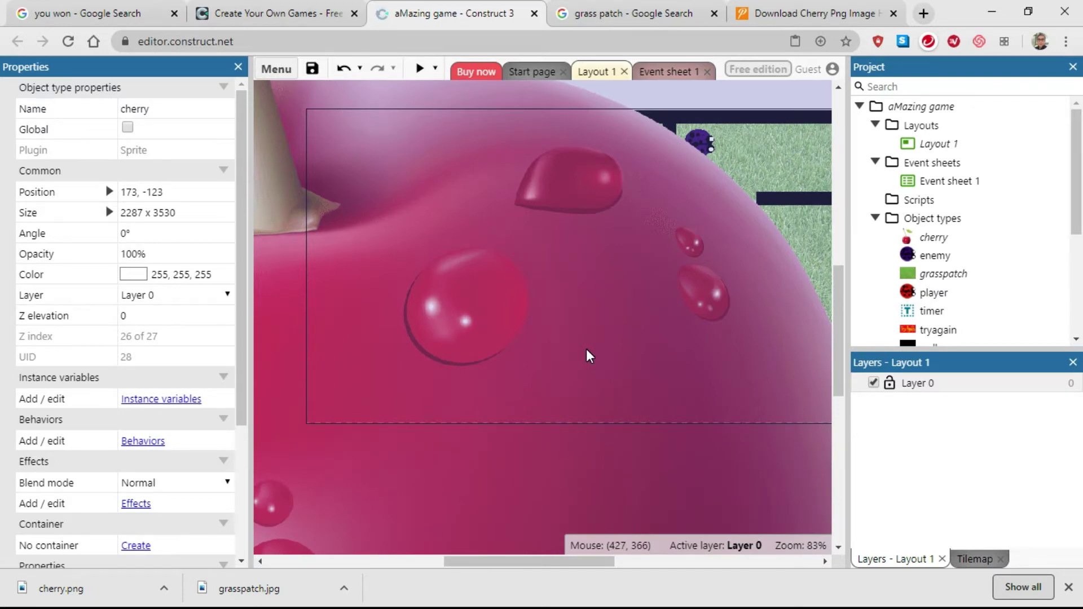
pyautogui.keyDown('ctrl'); pyautogui.scroll(-4, 587, 349); pyautogui.keyUp('ctrl')
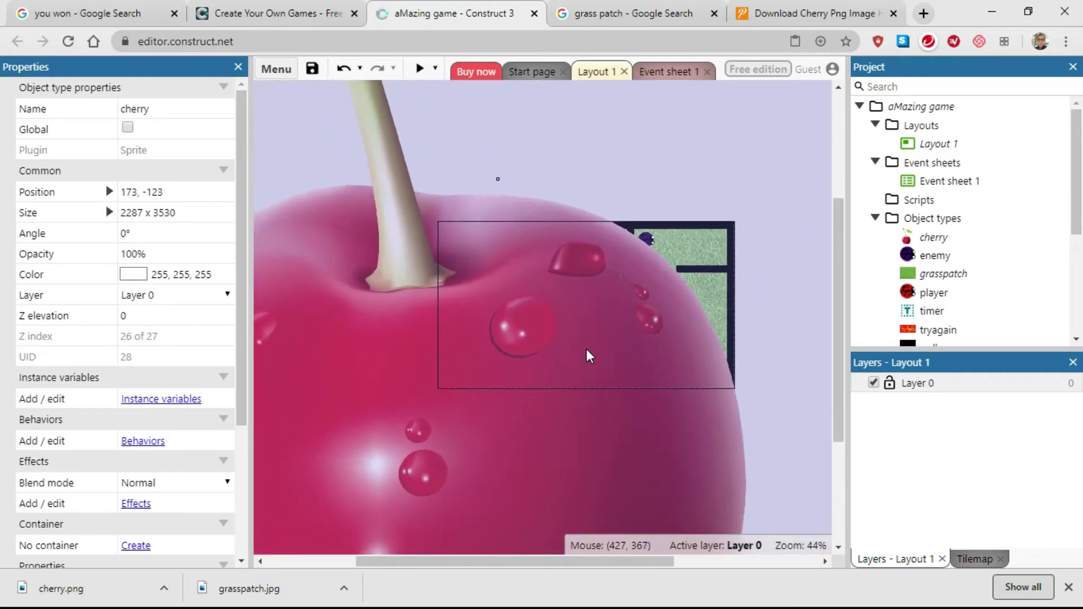
pyautogui.keyDown('ctrl'); pyautogui.scroll(-6, 587, 348); pyautogui.keyUp('ctrl')
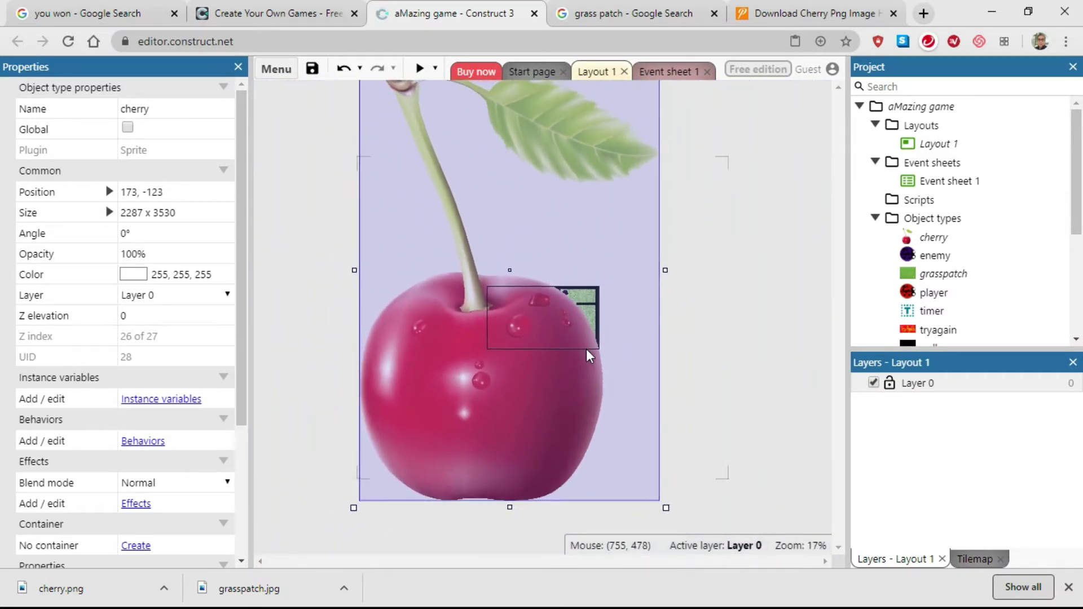
pyautogui.keyDown('ctrl'); pyautogui.scroll(-2, 587, 349); pyautogui.keyUp('ctrl')
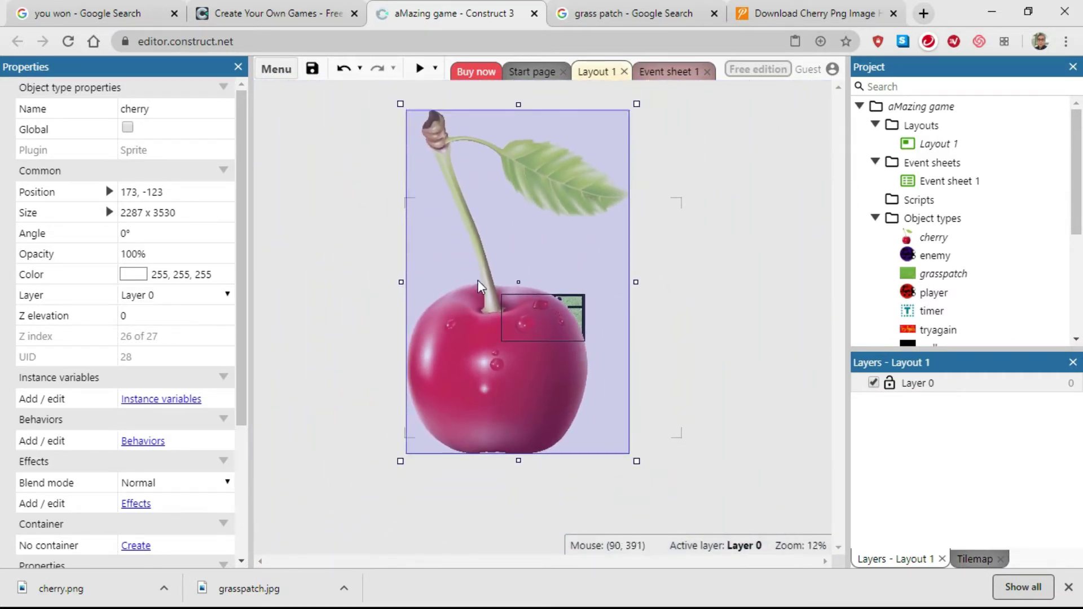
pyautogui.click(401, 104)
pyautogui.moveTo(400, 104); pyautogui.dragTo(510, 287)
pyautogui.click(597, 424)
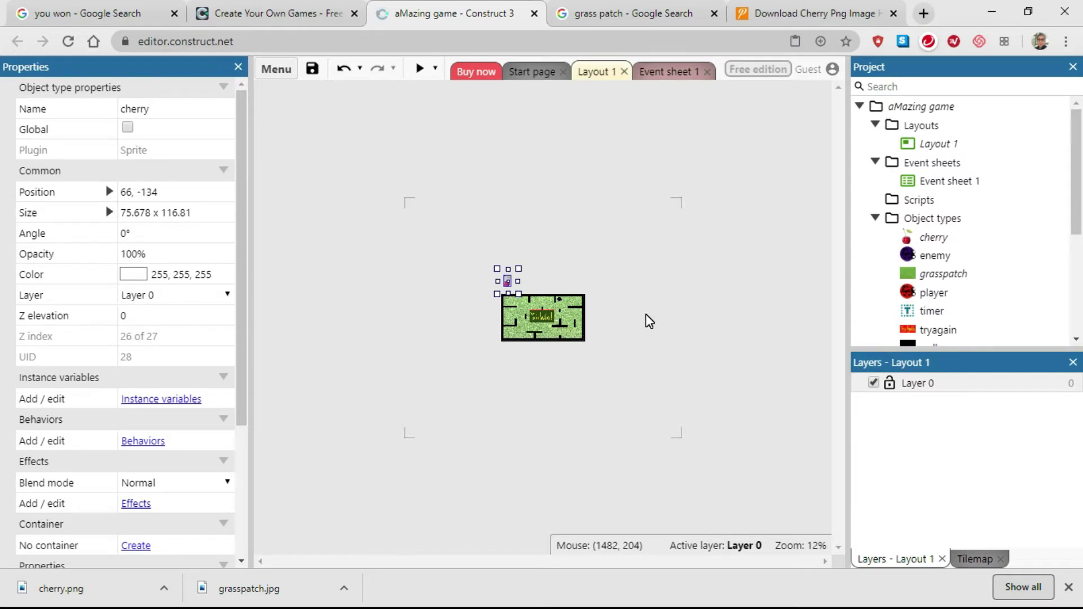
# - Examine the resized cherry against the whole maze at close range
pyautogui.keyDown('ctrl'); pyautogui.scroll(5, 650, 321); pyautogui.keyUp('ctrl')
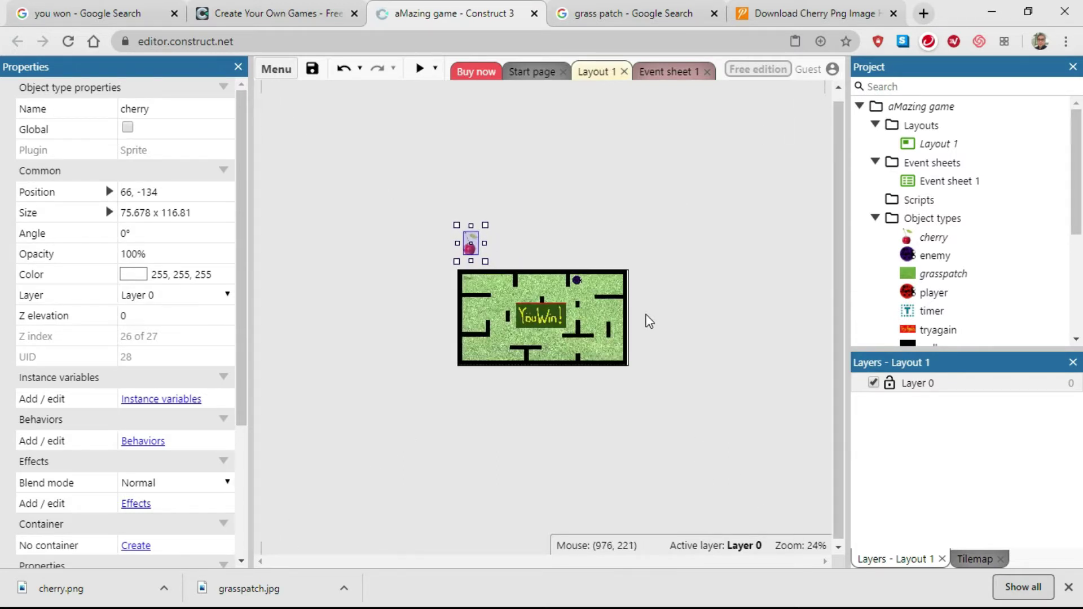
pyautogui.keyDown('ctrl'); pyautogui.scroll(8, 650, 321); pyautogui.keyUp('ctrl')
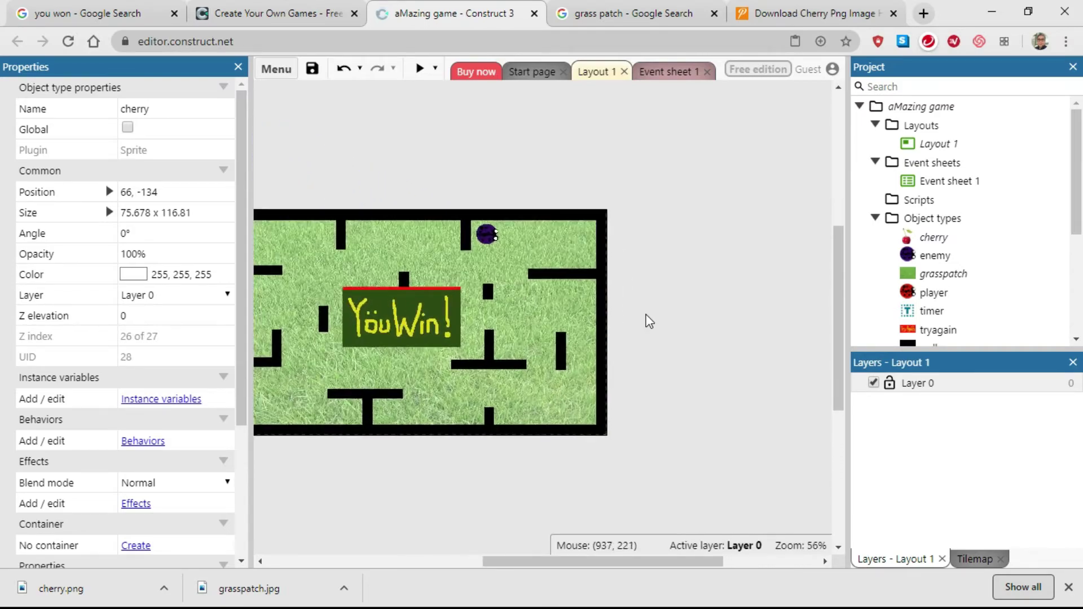
pyautogui.keyDown('ctrl'); pyautogui.scroll(2, 649, 321); pyautogui.keyUp('ctrl')
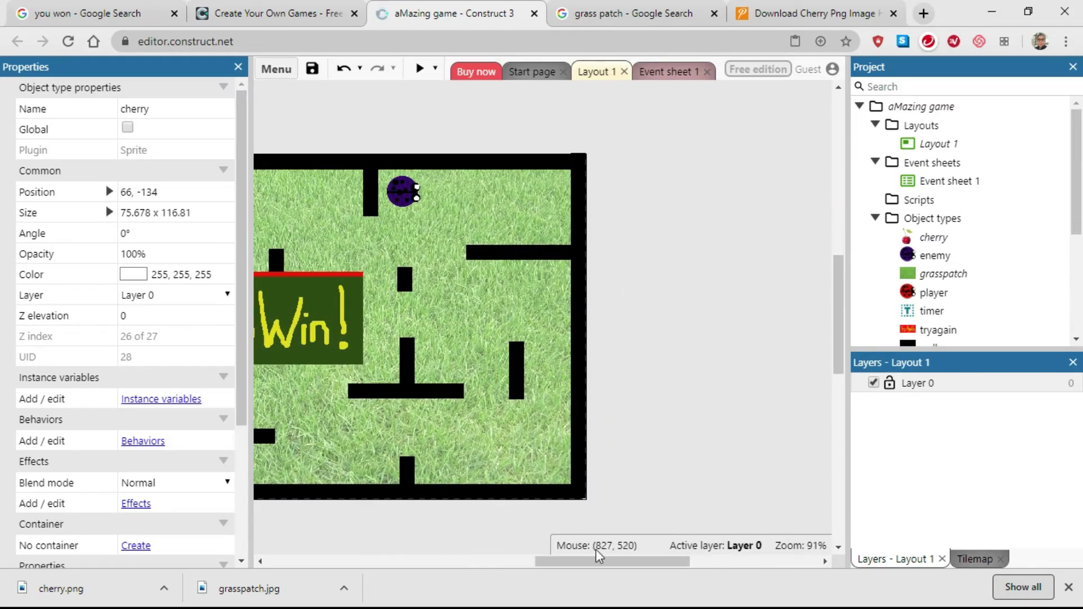
pyautogui.moveTo(597, 562); pyautogui.dragTo(521, 562)
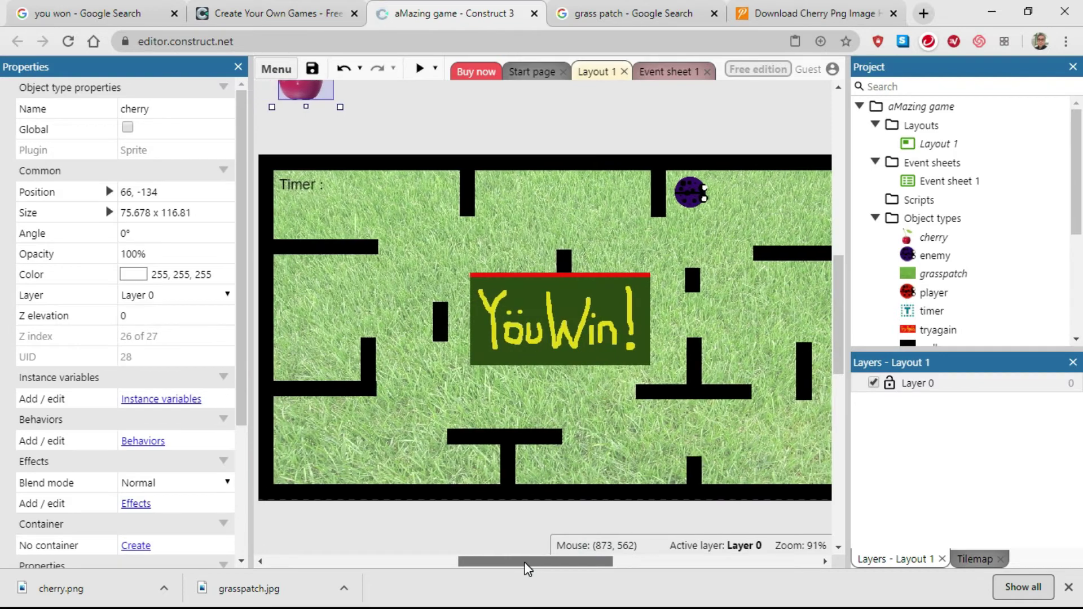
pyautogui.scroll(1, 547, 478)
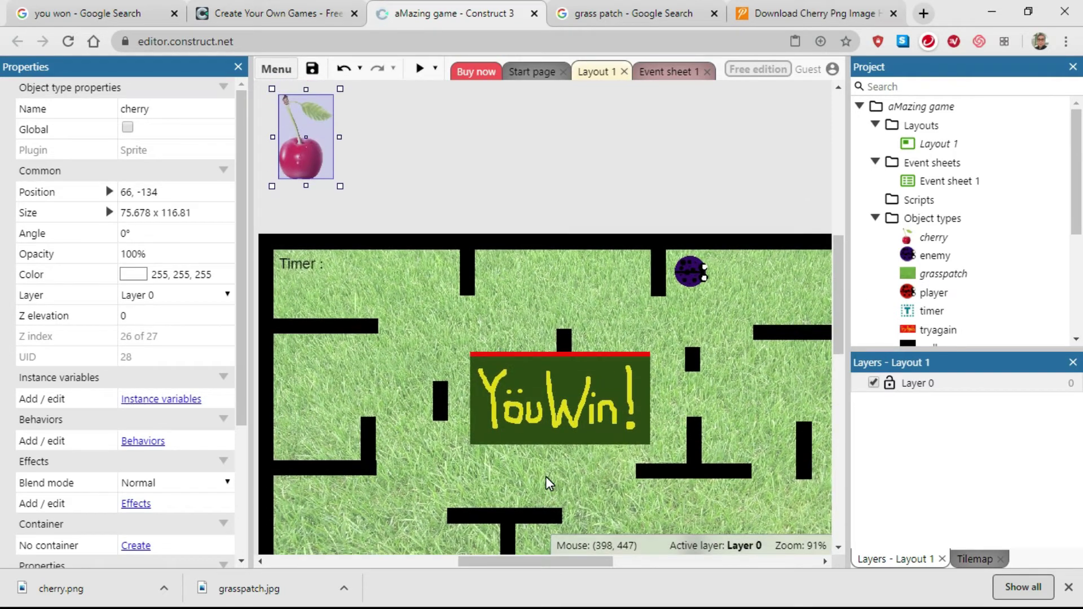
pyautogui.keyDown('ctrl'); pyautogui.scroll(-2, 546, 477); pyautogui.keyUp('ctrl')
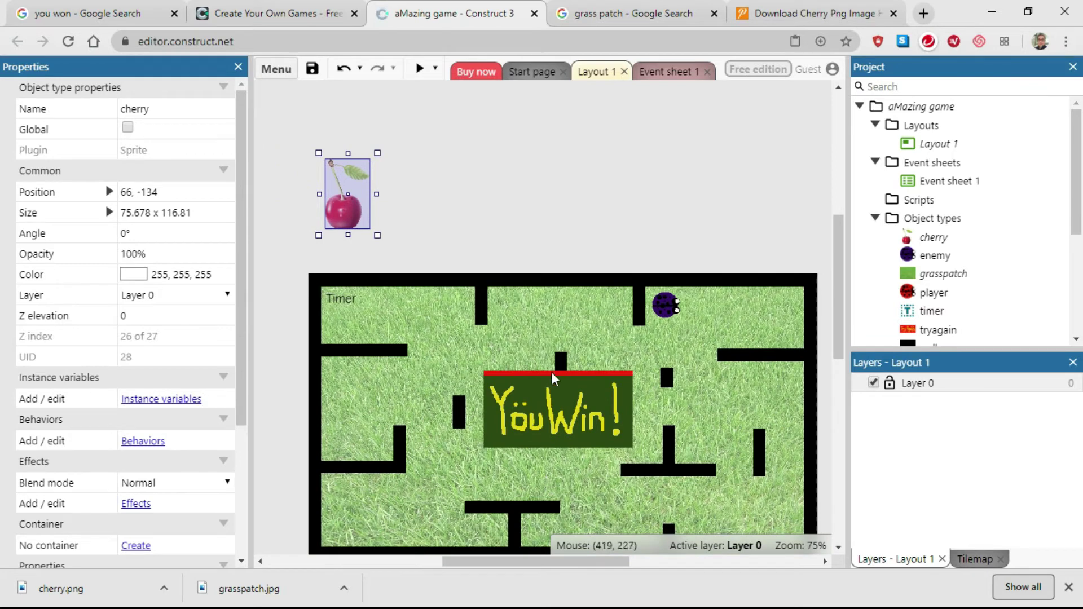
pyautogui.moveTo(838, 255); pyautogui.dragTo(841, 286)
pyautogui.scroll(1, 841, 285)
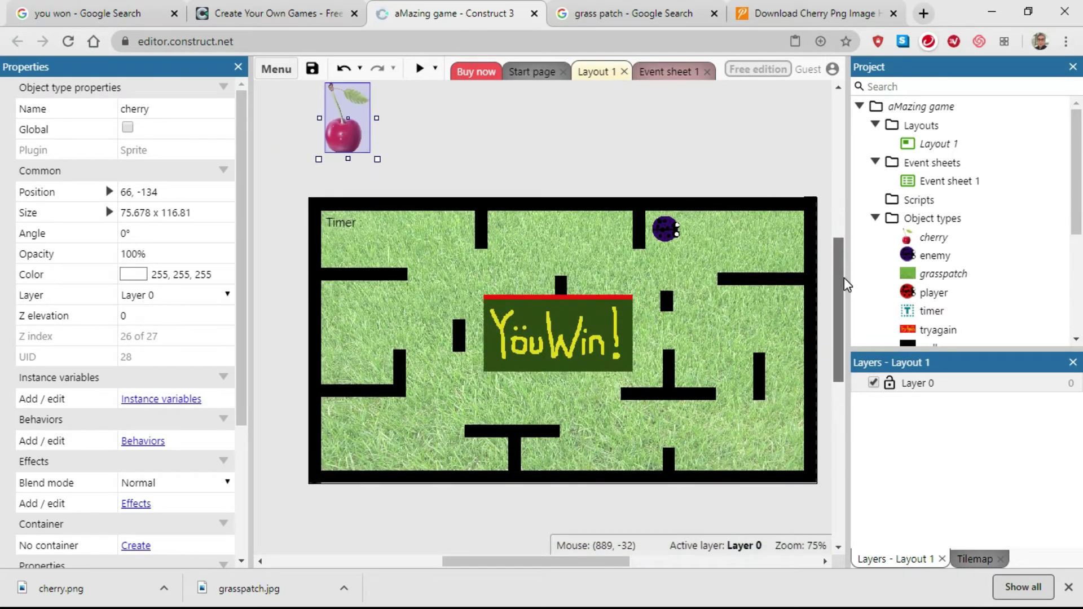
# - Shrink the cherry sprite to about 44 x 67, keeping it outside the maze near its upper-left corner
pyautogui.moveTo(343, 141); pyautogui.dragTo(483, 167)
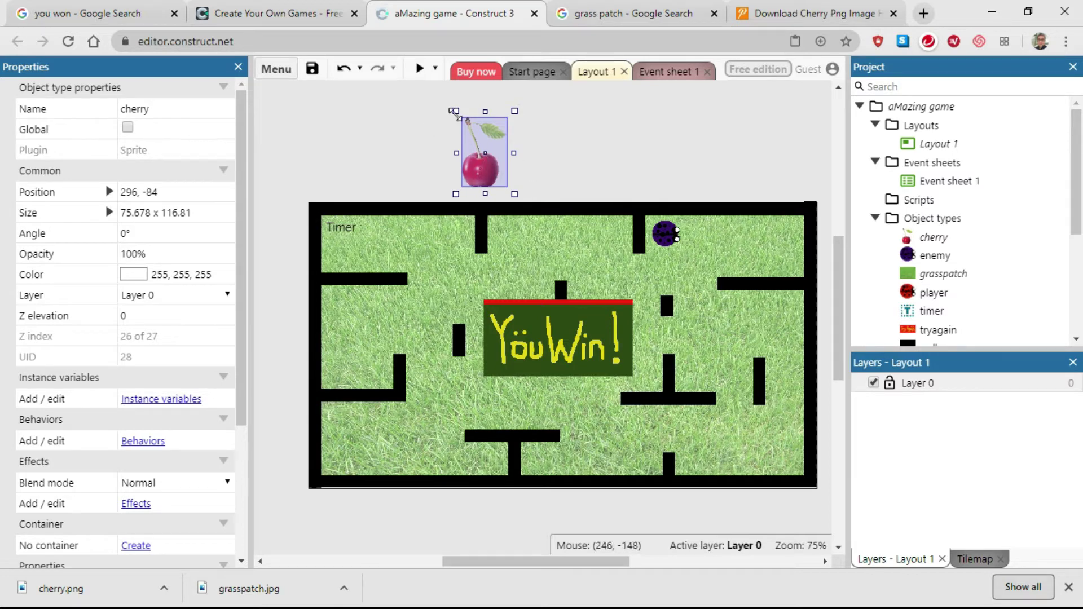
pyautogui.click(455, 110)
pyautogui.moveTo(454, 111); pyautogui.dragTo(345, 180)
pyautogui.click(612, 157)
pyautogui.click(432, 161)
pyautogui.click(446, 161)
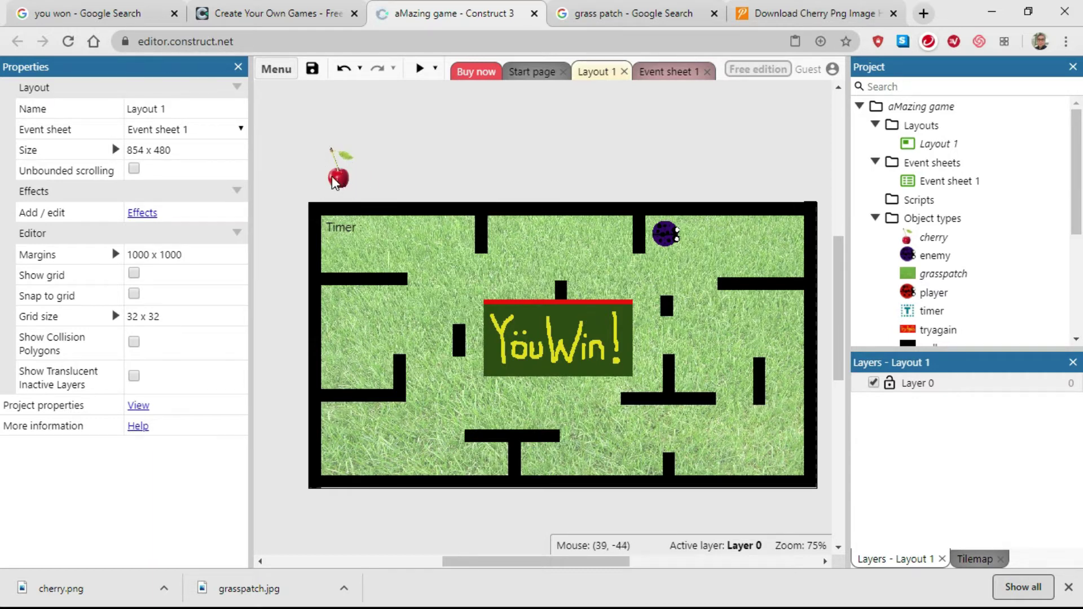
# - Try the cherry in the maze's upper-left corner at 63, 71 and leave it in the lower-right corner at 790, 407
pyautogui.moveTo(337, 182); pyautogui.dragTo(769, 460)
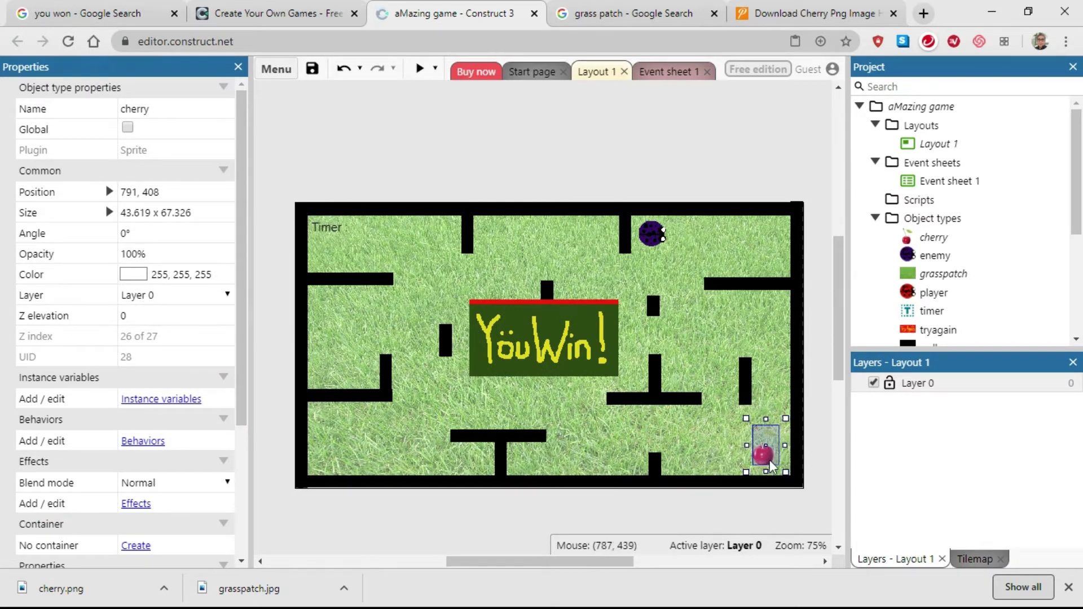
pyautogui.click(581, 142)
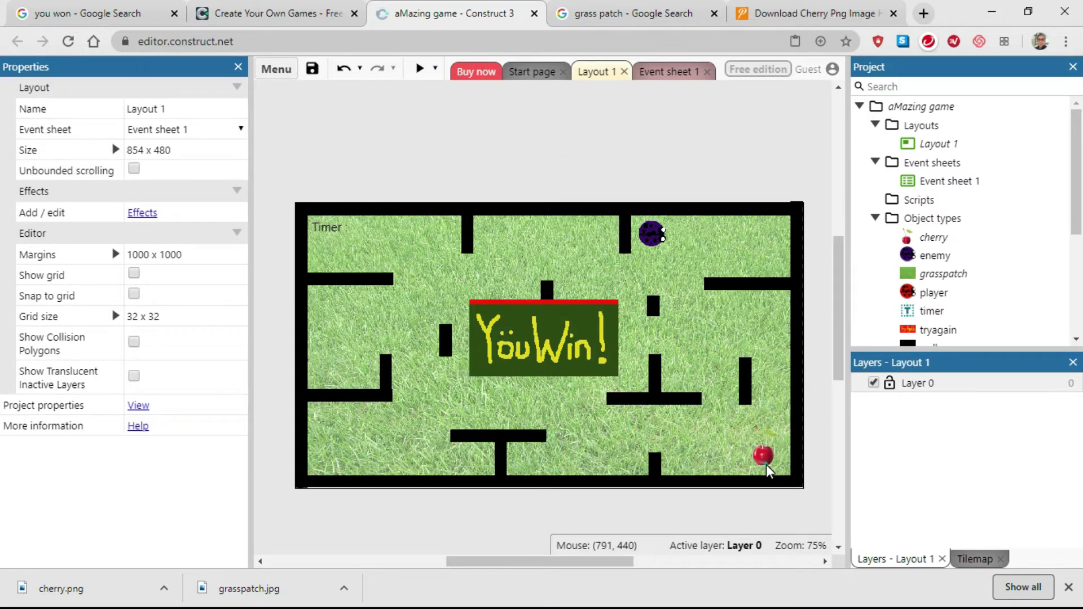
pyautogui.click(767, 459)
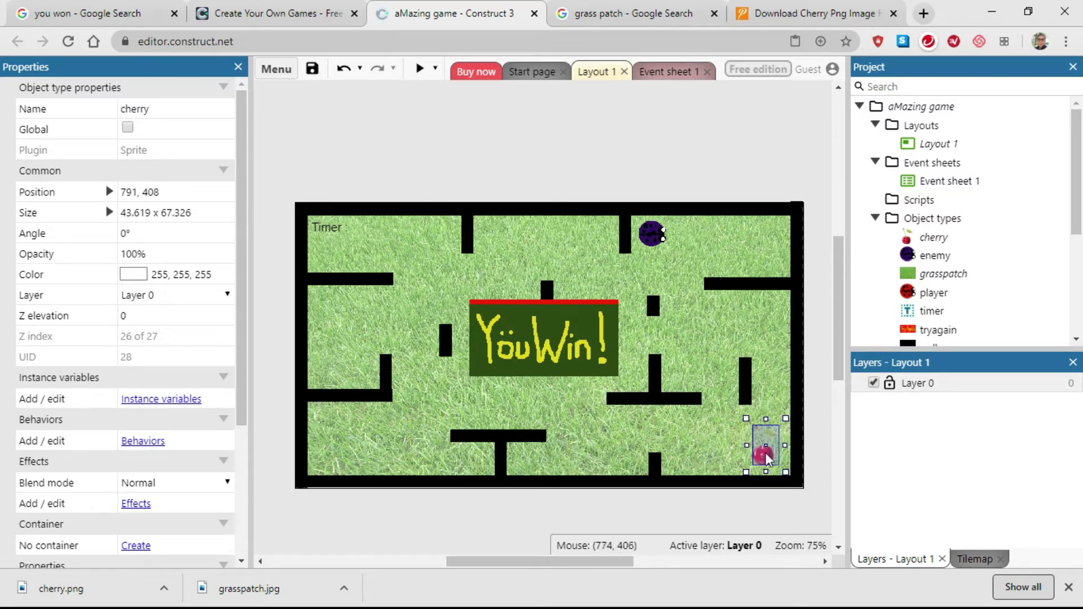
pyautogui.moveTo(766, 459); pyautogui.dragTo(337, 260)
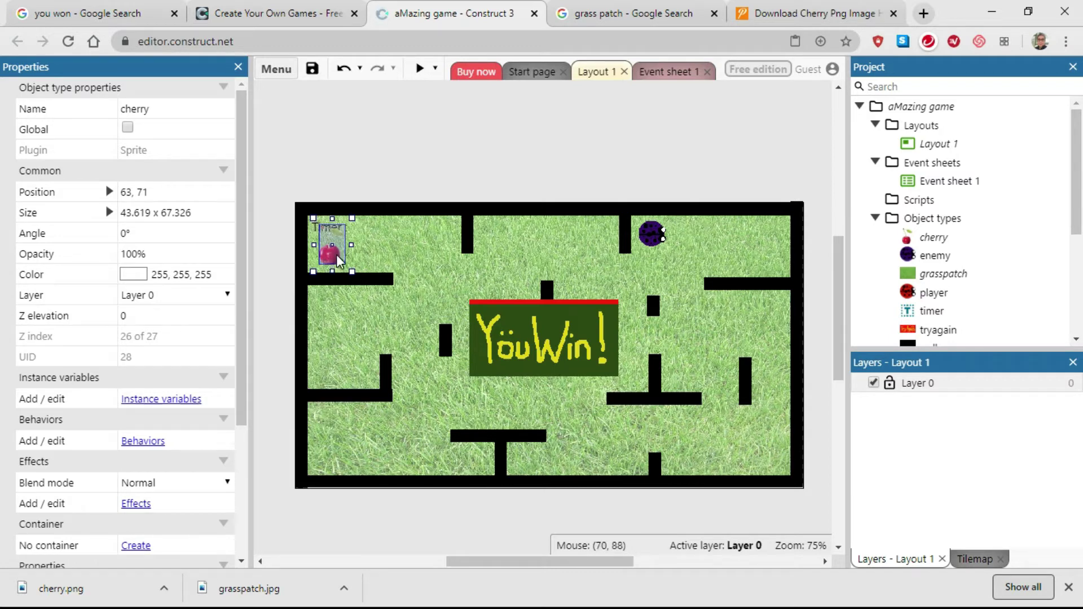
pyautogui.moveTo(331, 267); pyautogui.dragTo(770, 455)
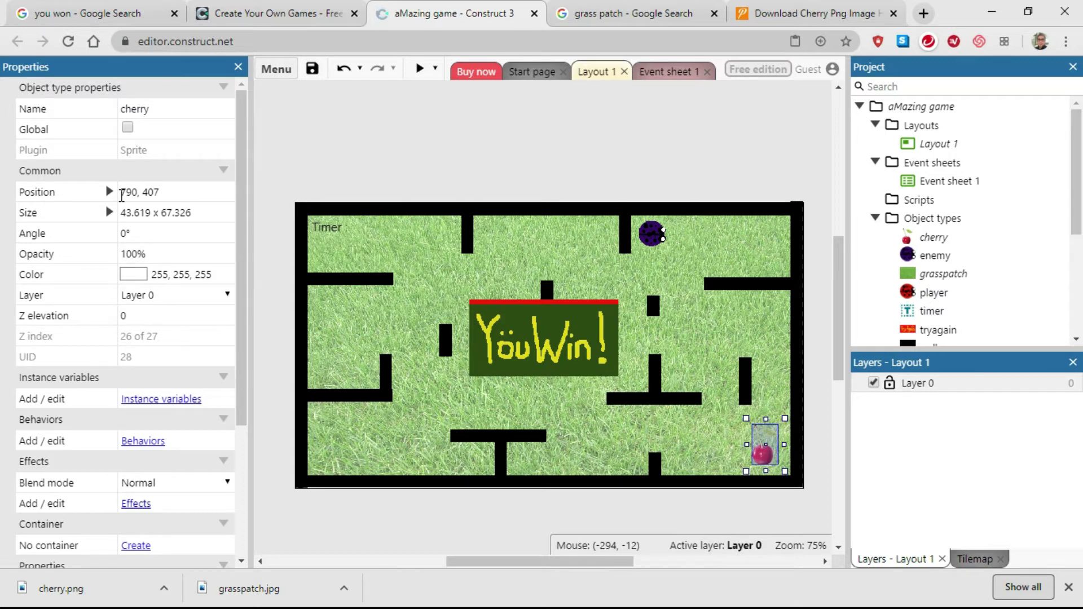
pyautogui.click(504, 143)
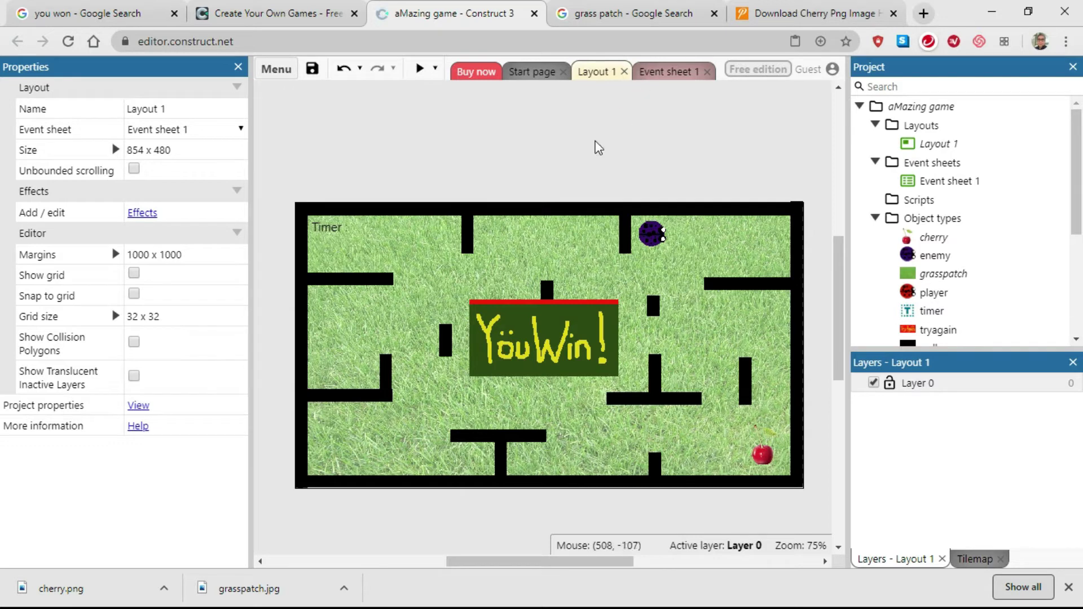
# - Add a new event at the end of Event sheet 1 with the System condition Every X seconds
pyautogui.click(655, 72)
pyautogui.scroll(-3, 395, 480)
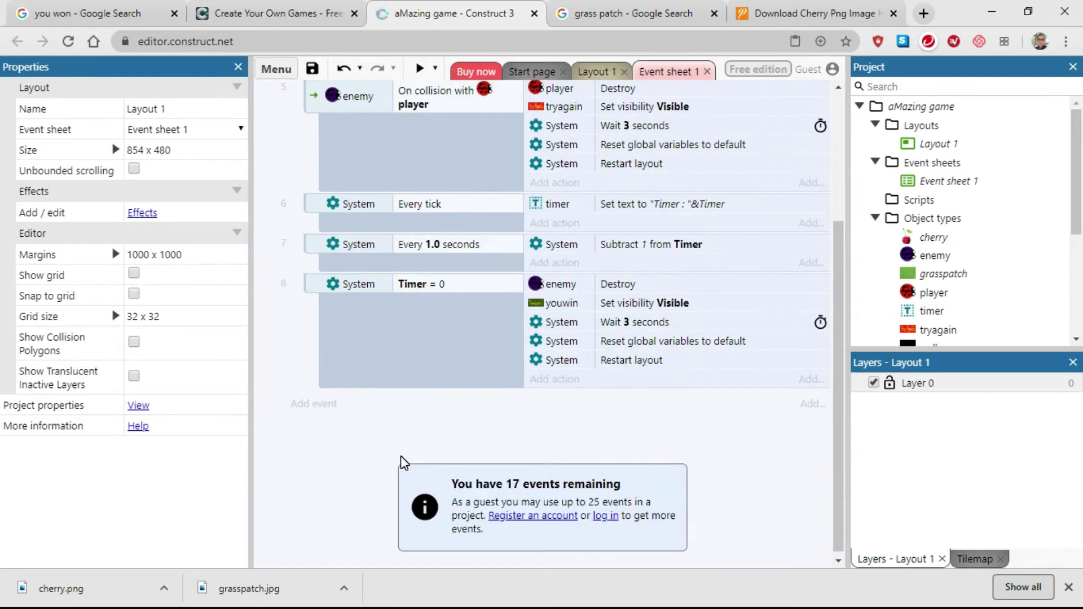
pyautogui.click(312, 412)
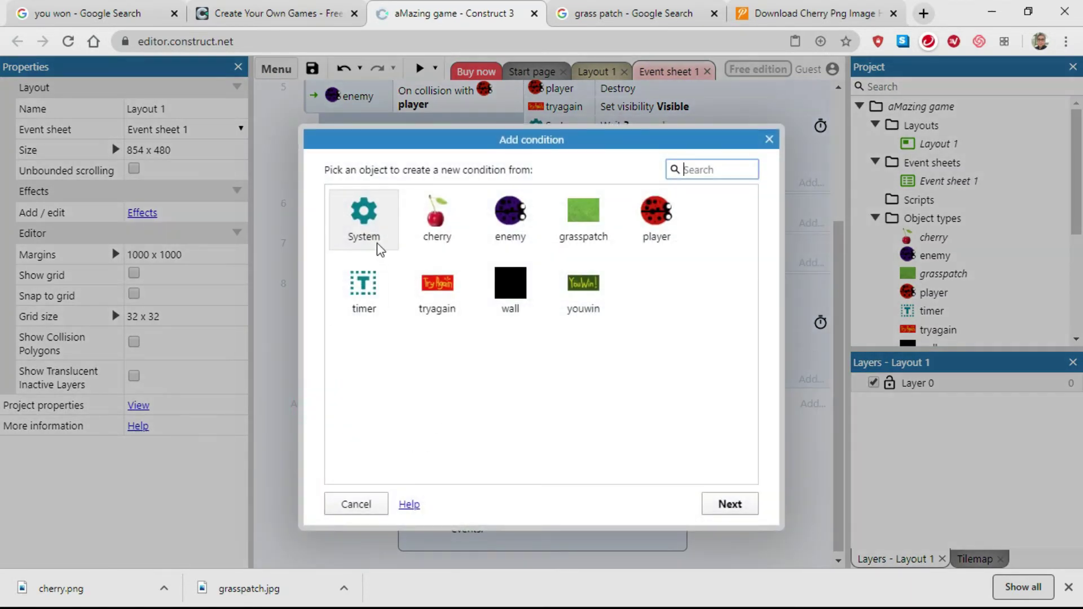
pyautogui.click(363, 216)
pyautogui.click(730, 504)
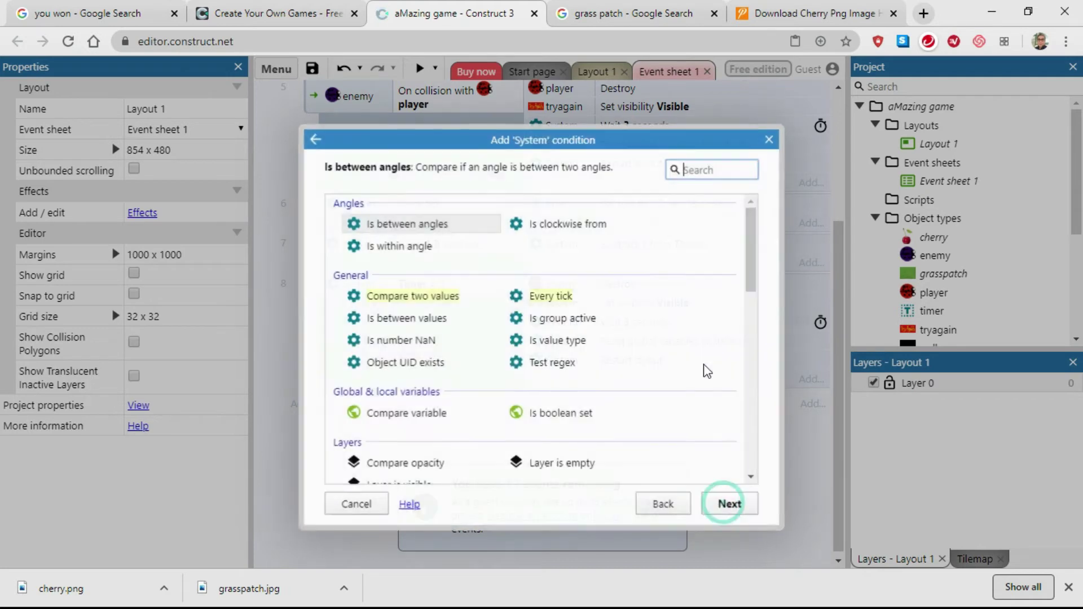
pyautogui.click(749, 235)
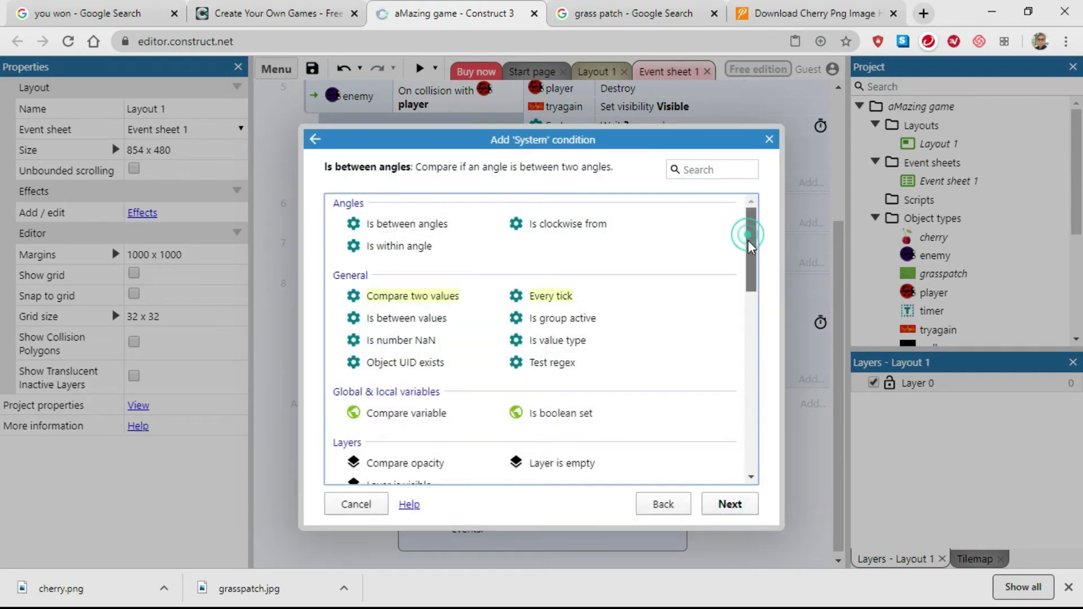
pyautogui.moveTo(748, 240); pyautogui.dragTo(764, 441)
pyautogui.click(578, 466)
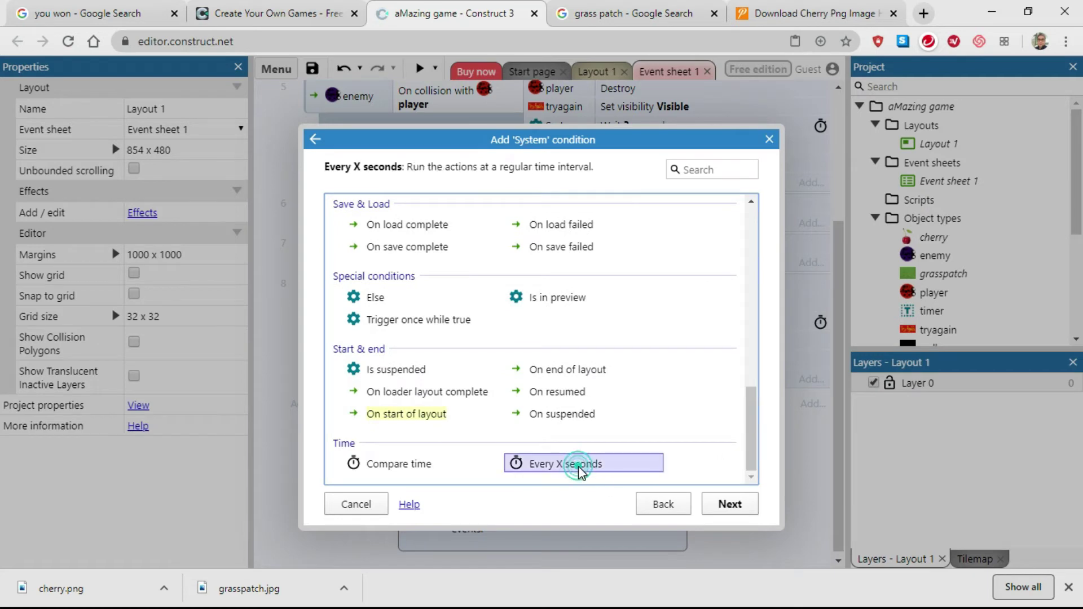
pyautogui.click(730, 503)
# - Set the new condition's interval to random(1,3) seconds and confirm it
pyautogui.click(499, 203)
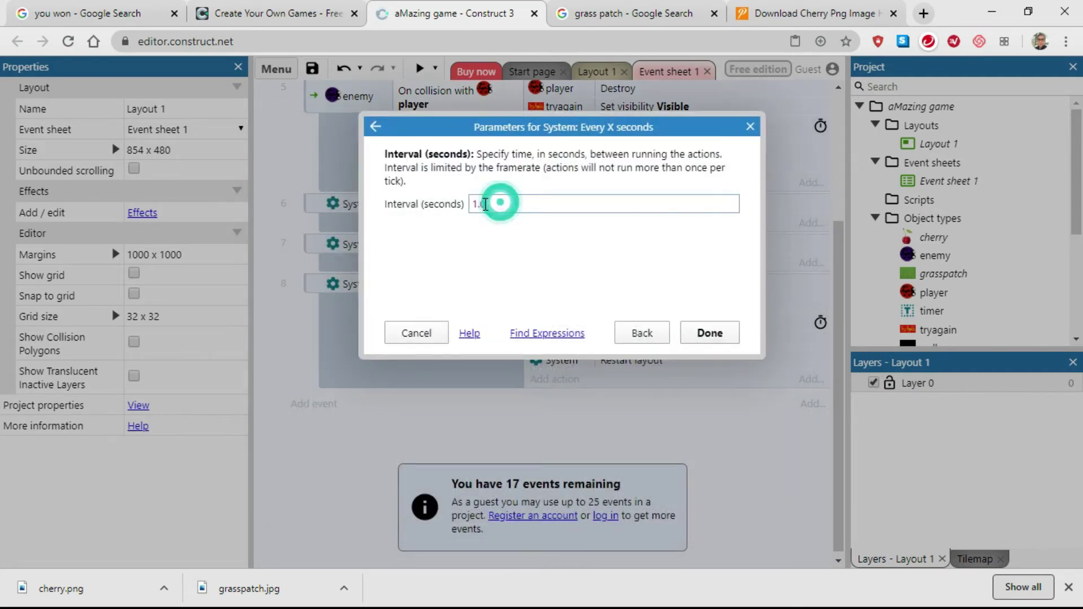
pyautogui.doubleClick(479, 203)
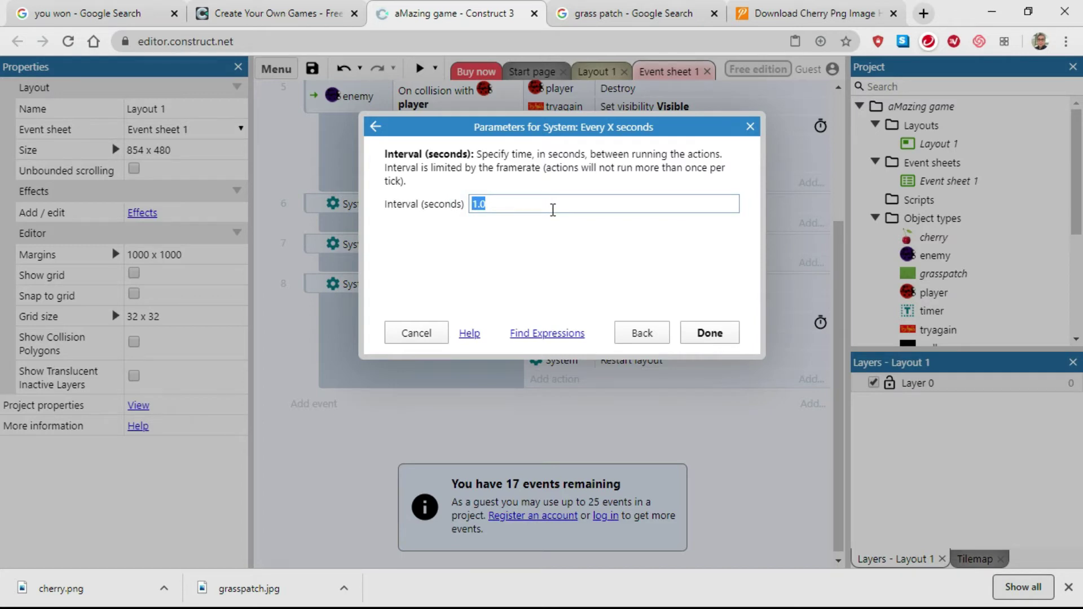
pyautogui.write('random')
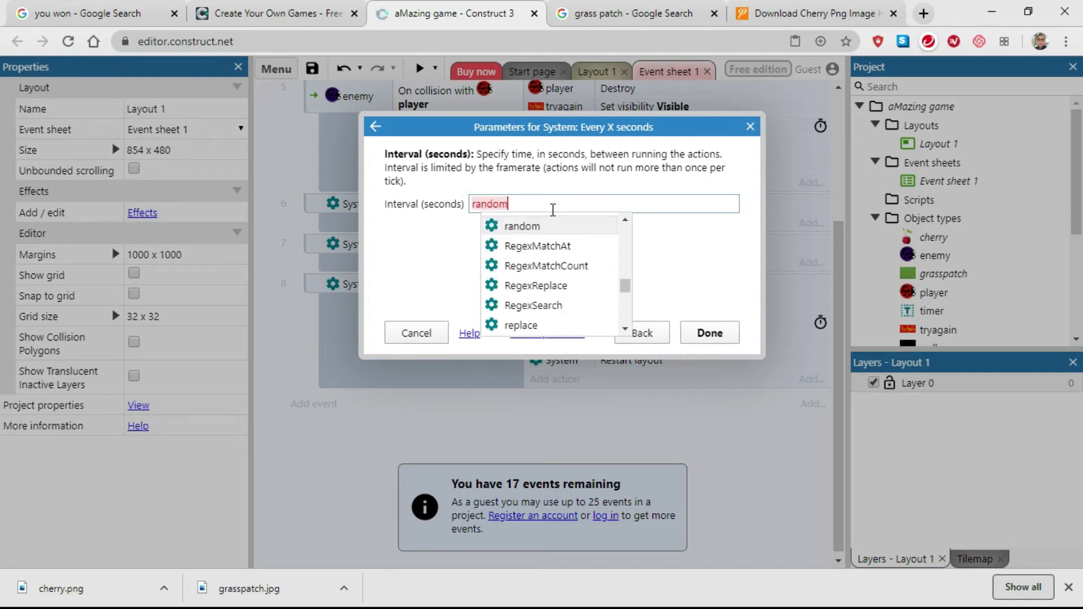
pyautogui.click(523, 228)
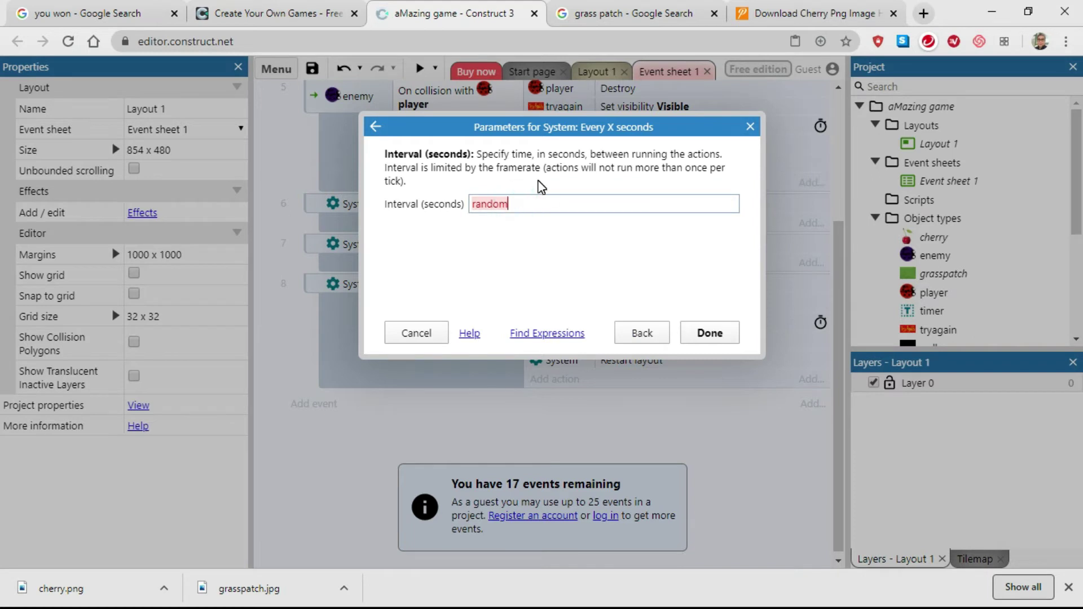
pyautogui.write('(')
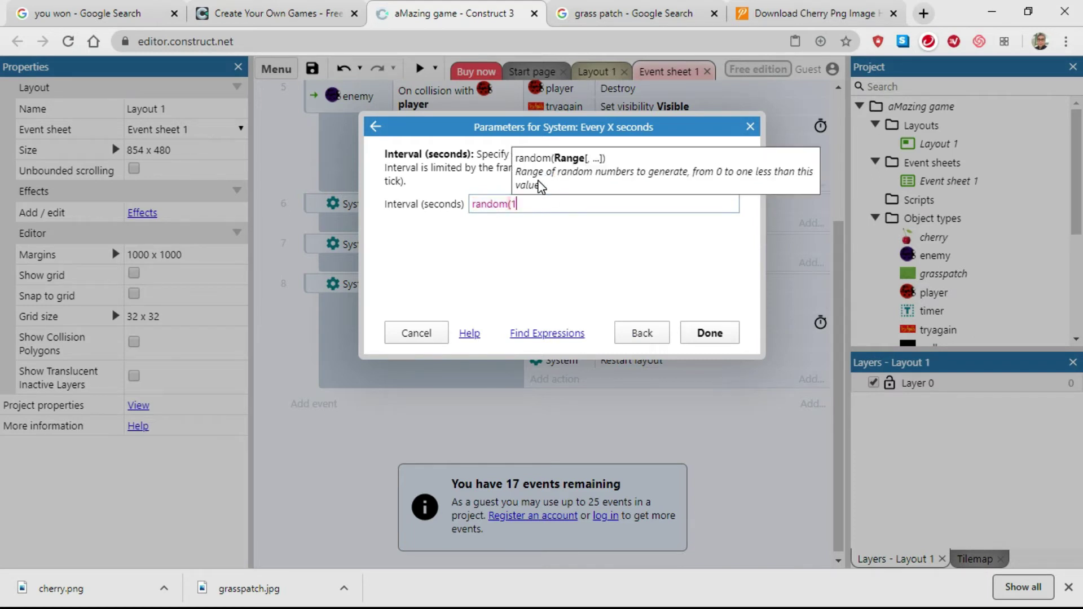
pyautogui.write('1,3')
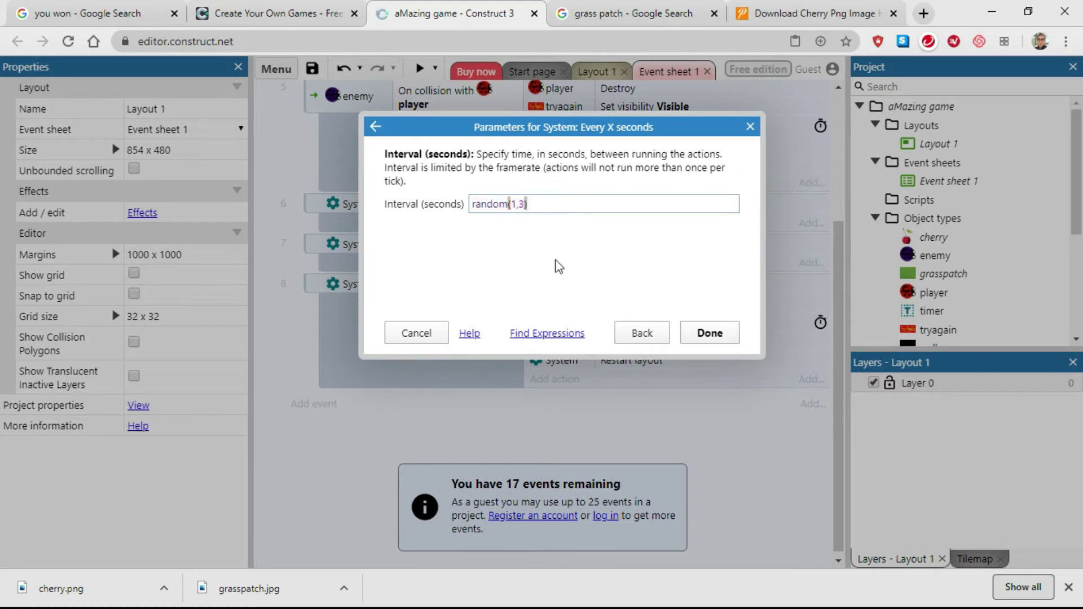
pyautogui.write(')')
pyautogui.click(710, 334)
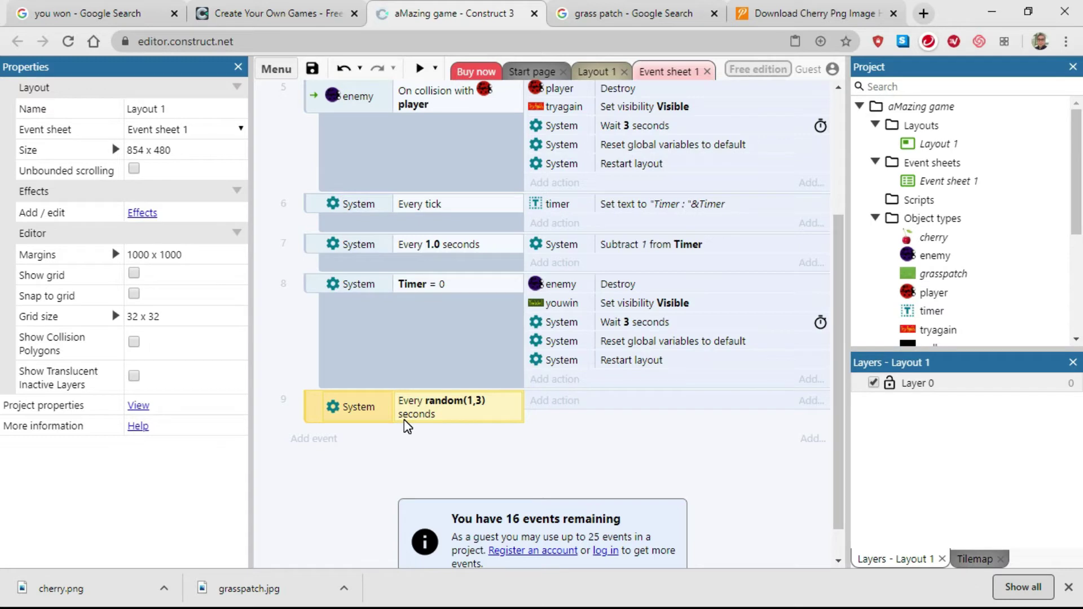
# - Give the random-interval event a System Create object action with cherry as the object to create
pyautogui.click(550, 402)
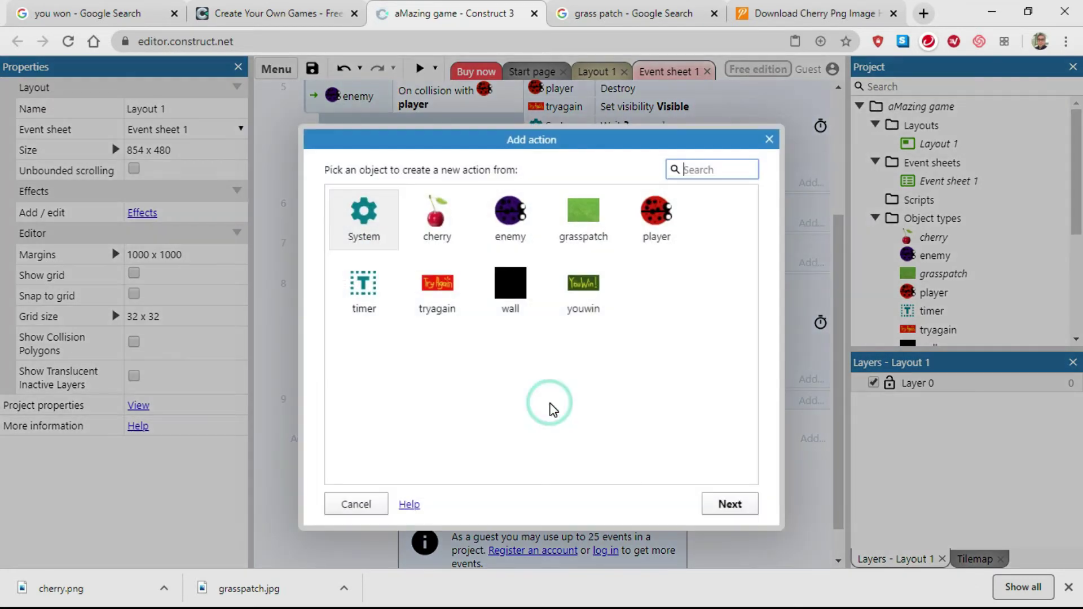
pyautogui.click(370, 220)
pyautogui.click(730, 504)
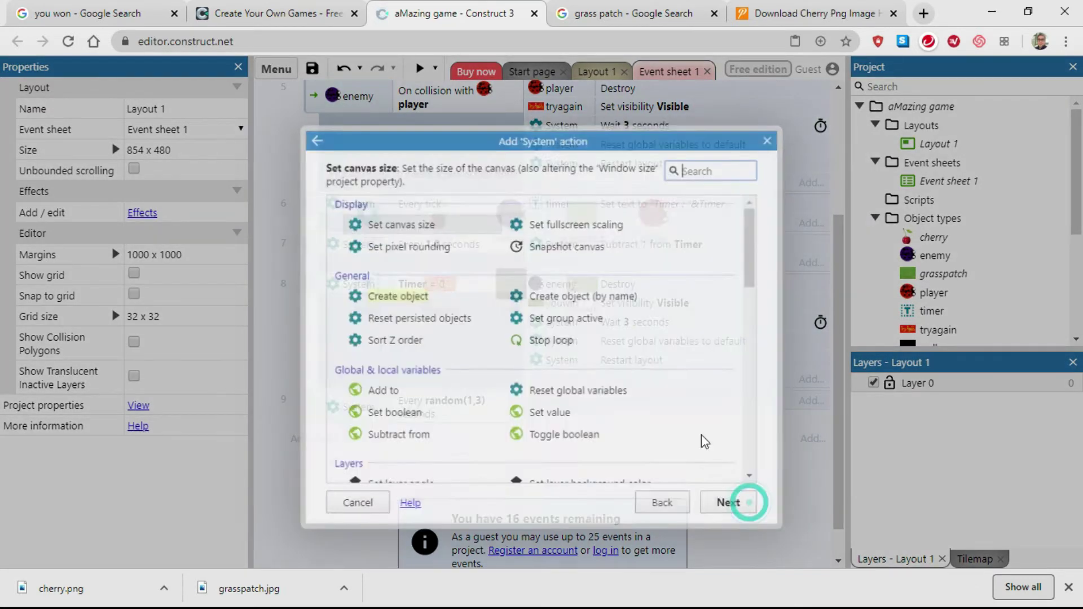
pyautogui.moveTo(750, 232)
pyautogui.mouseDown()
pyautogui.moveTo(749, 273)
pyautogui.moveTo(749, 239)
pyautogui.mouseUp()
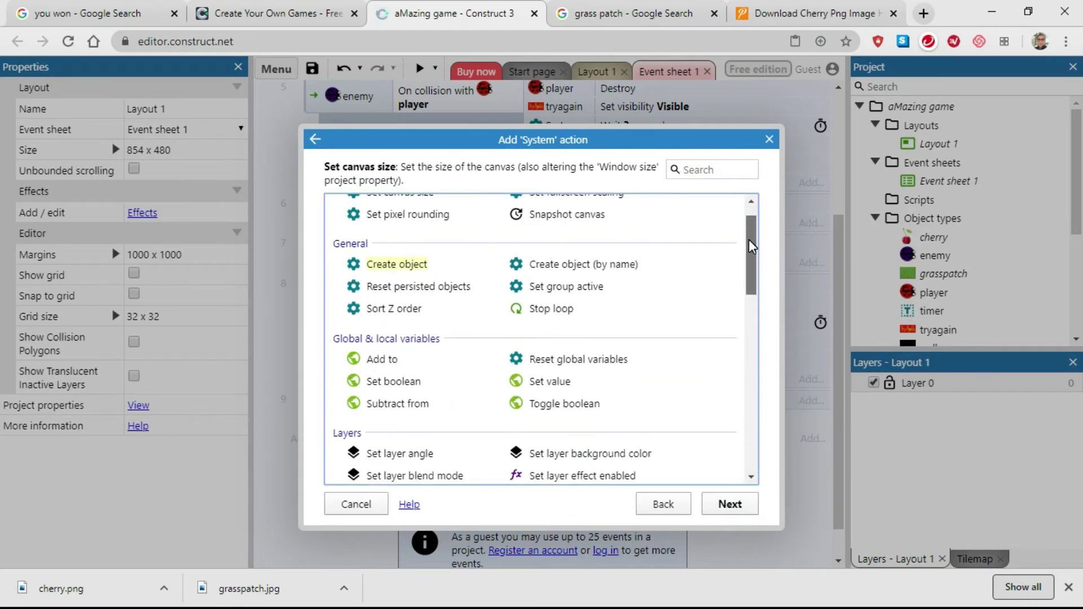
pyautogui.click(379, 262)
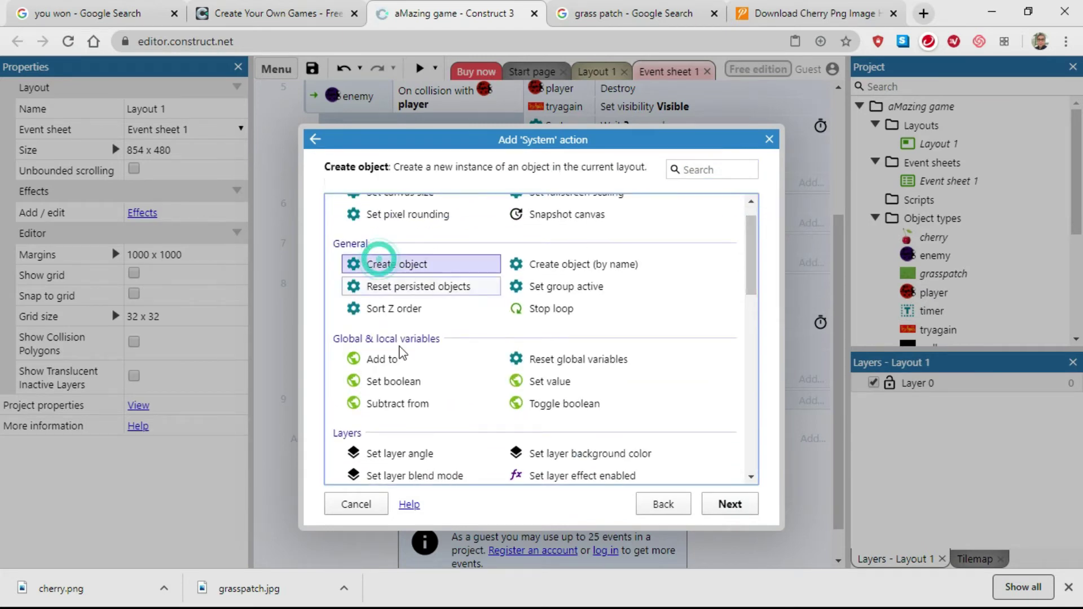
pyautogui.click(724, 503)
pyautogui.click(550, 196)
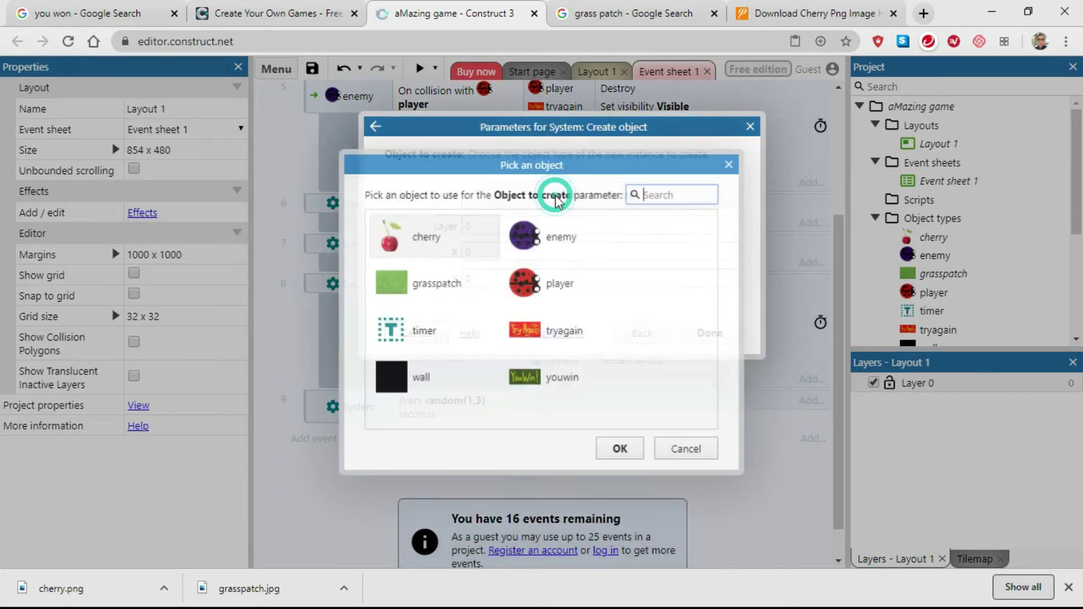
pyautogui.click(395, 236)
pyautogui.click(607, 449)
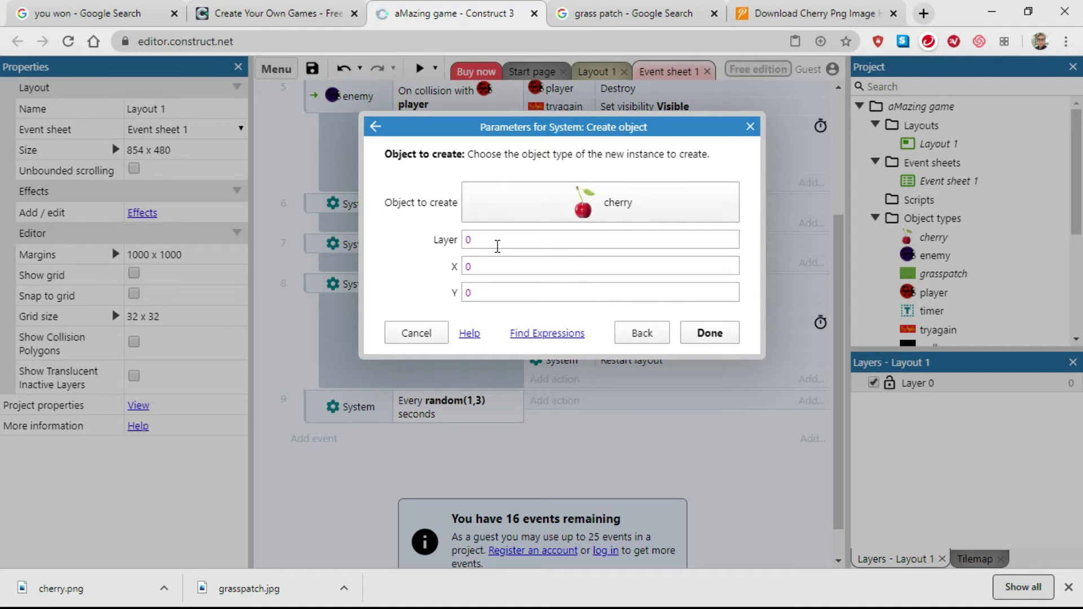
# - Set the X coordinate of the created cherry to random(63,710)
pyautogui.click(466, 266)
pyautogui.doubleClick(466, 264)
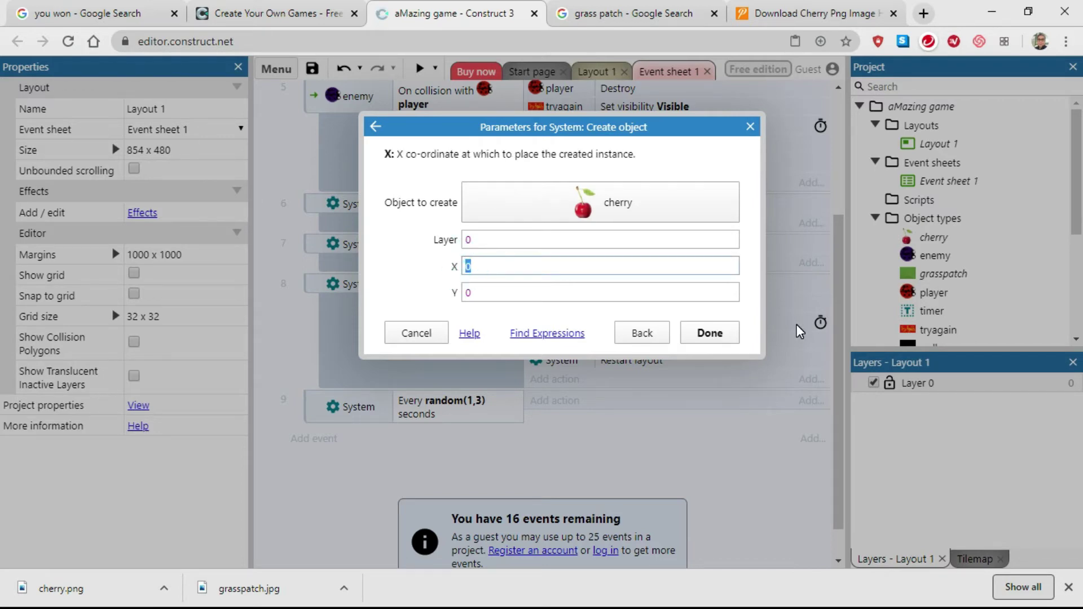
pyautogui.write('r')
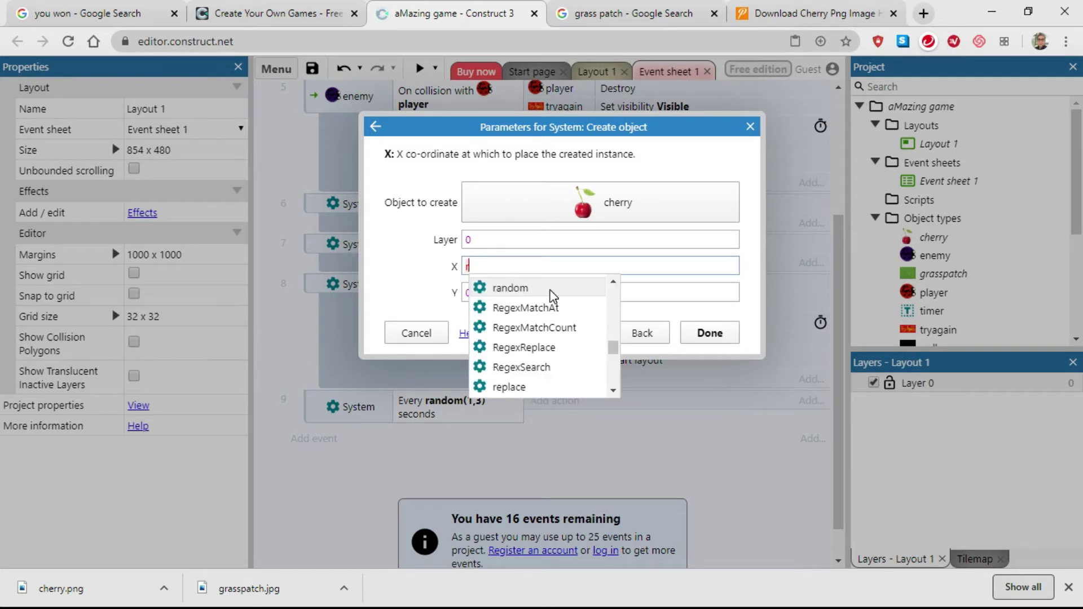
pyautogui.click(505, 288)
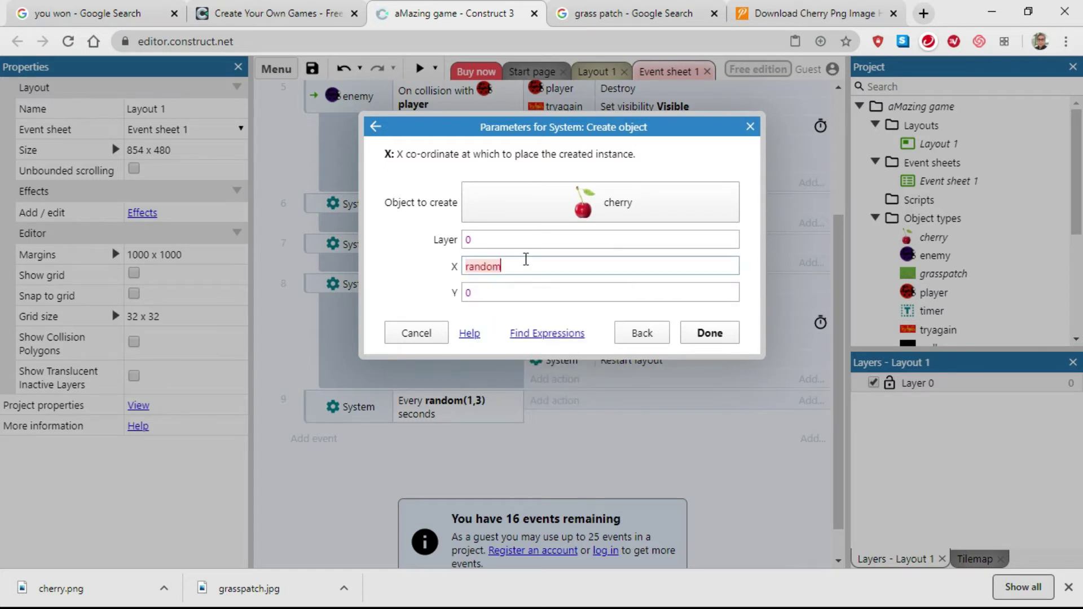
pyautogui.write('(63,710')
pyautogui.write(')')
# - Set the created cherry's Y coordinate to random(71,407) and confirm the action
pyautogui.click(466, 292)
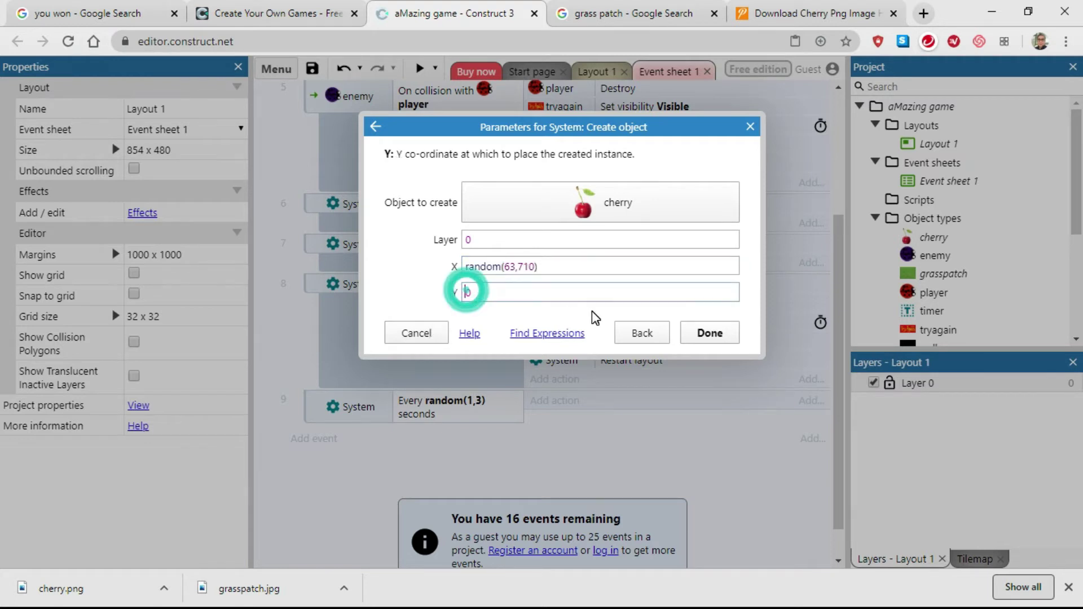
pyautogui.press('BackSpace')
pyautogui.write('random')
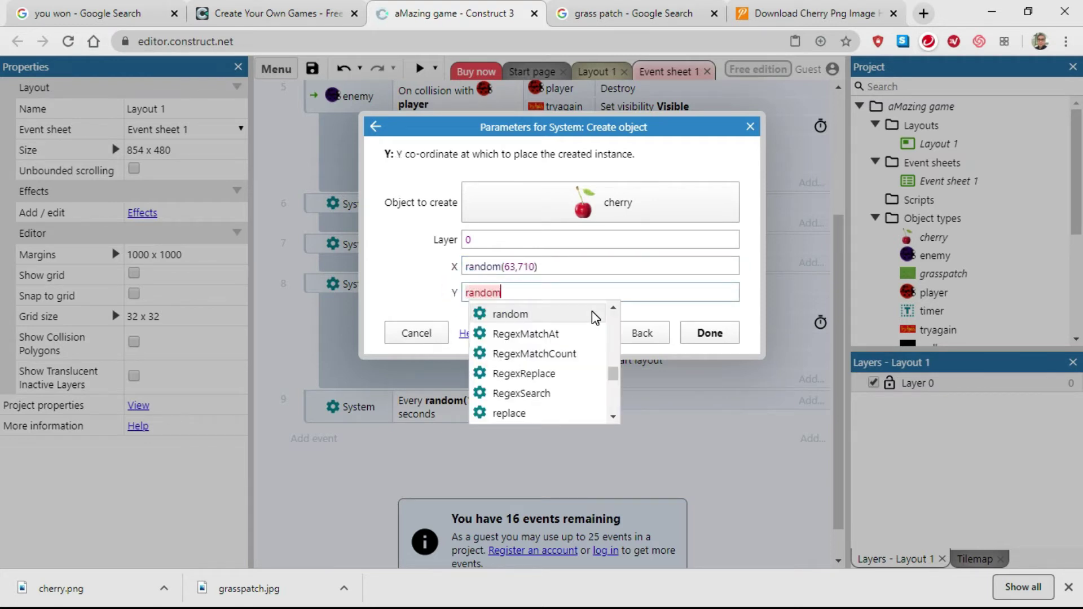
pyautogui.click(523, 314)
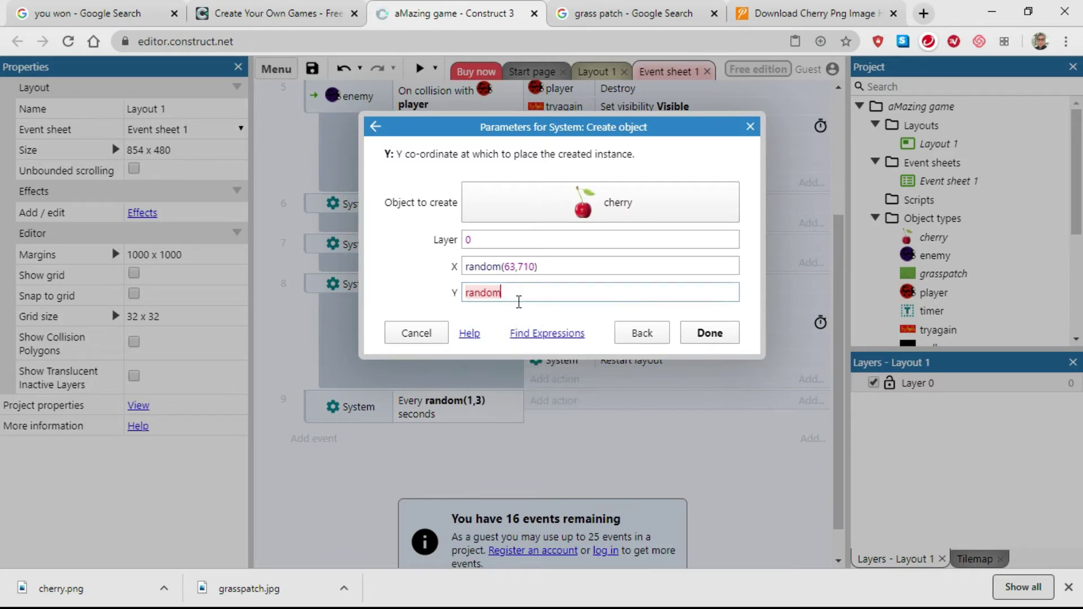
pyautogui.write('(')
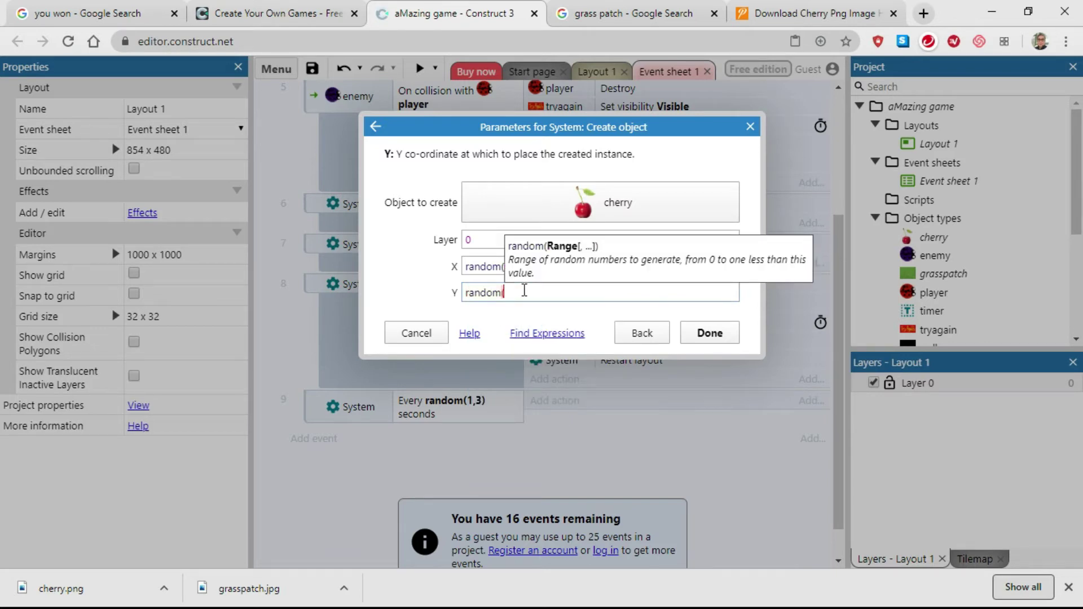
pyautogui.write('71,')
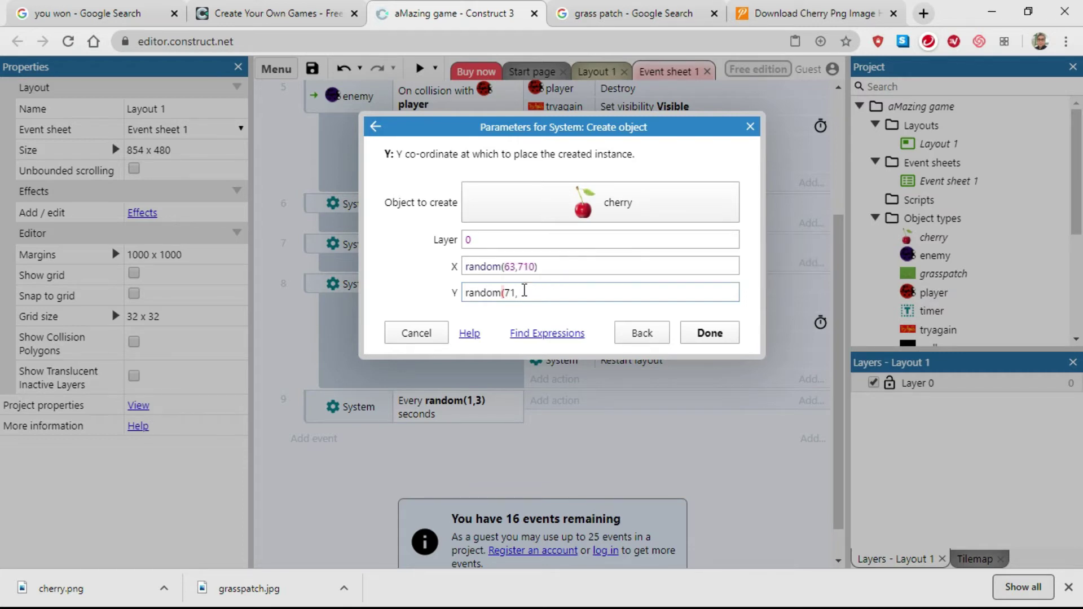
pyautogui.write('407)')
pyautogui.click(710, 334)
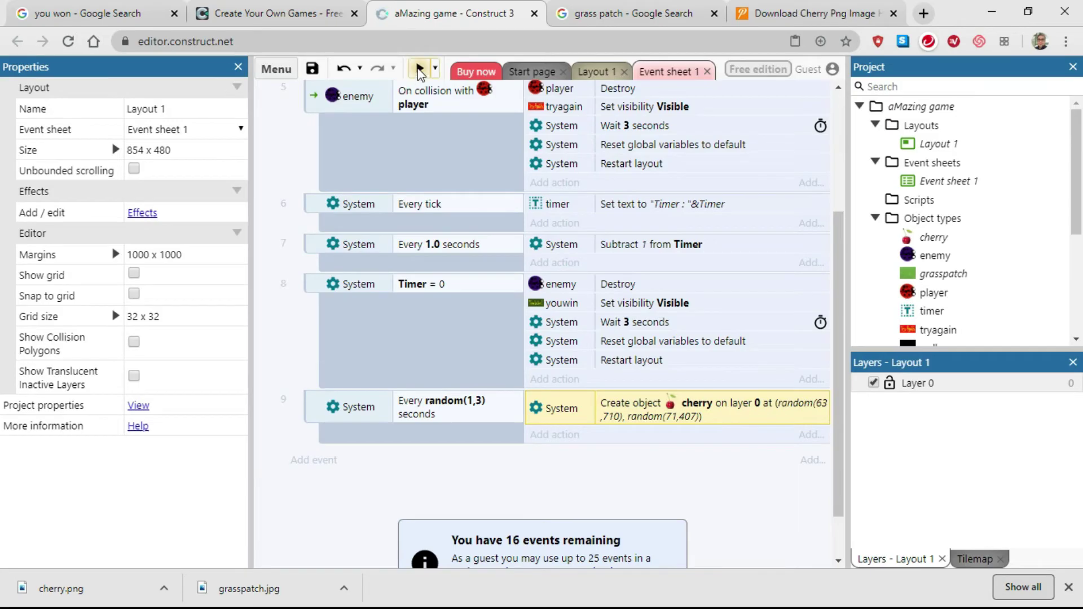
# - Preview the game, steer the player bug around the maze to check the random cherry spawning, and close the preview
pyautogui.click(420, 69)
pyautogui.press('Left')
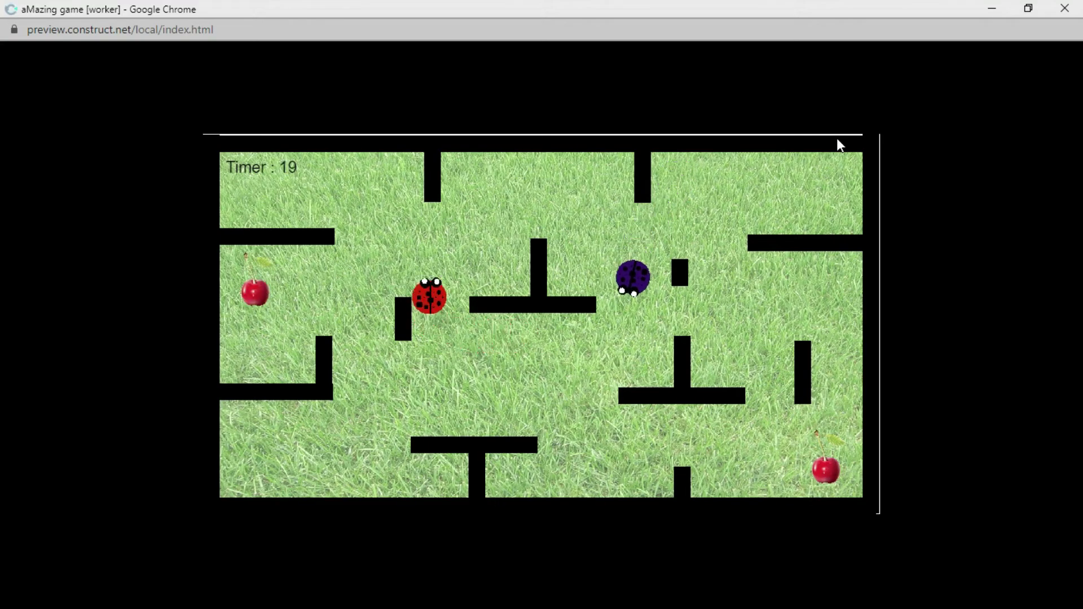
pyautogui.press('Up')
pyautogui.press('Right')
pyautogui.press('Down')
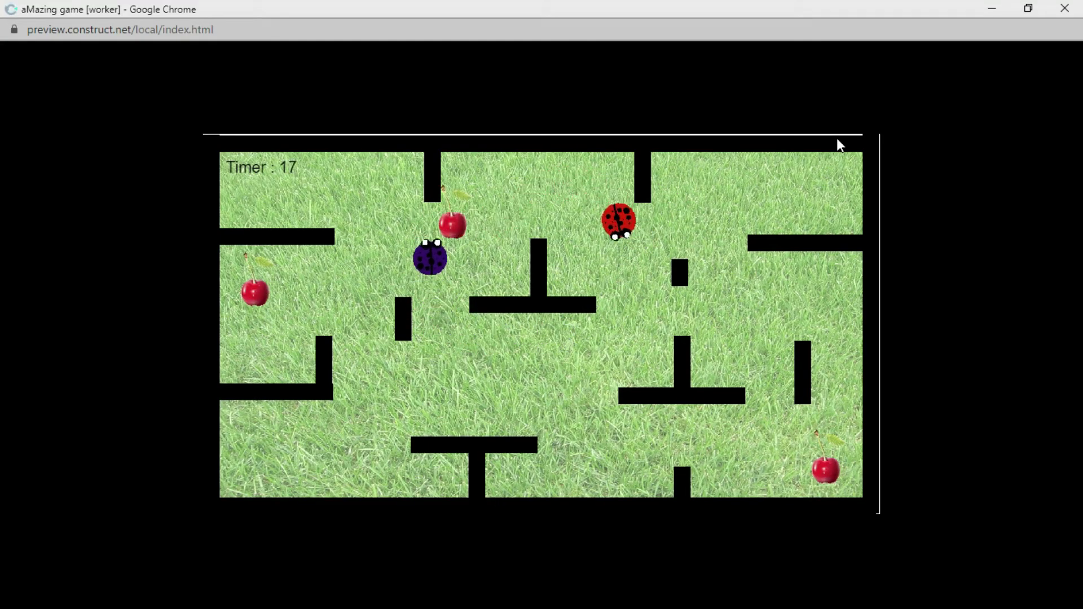
pyautogui.press('Left')
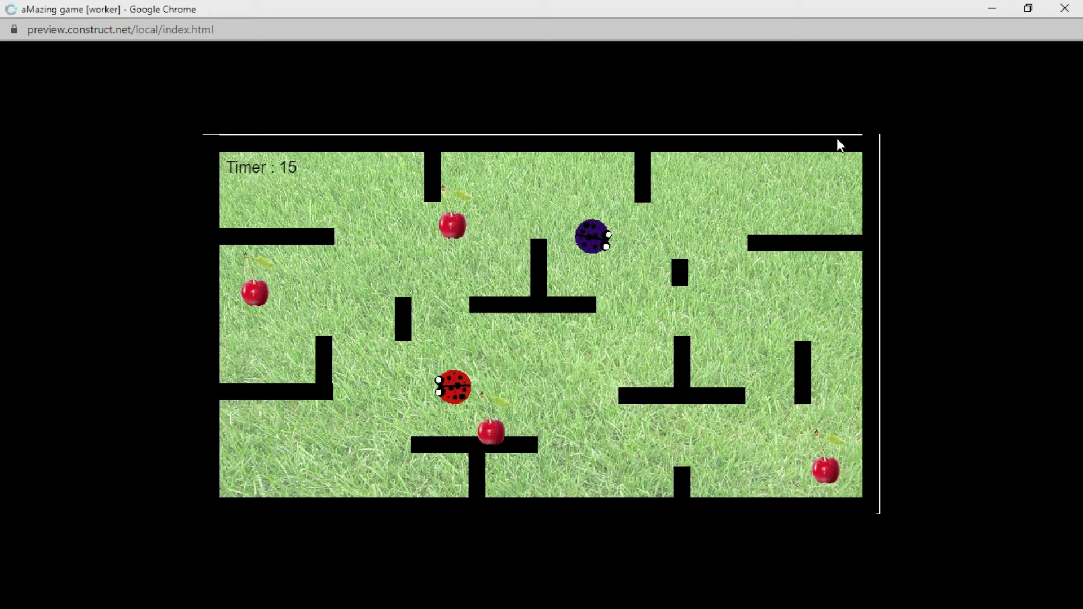
pyautogui.press('Up')
pyautogui.press('Left')
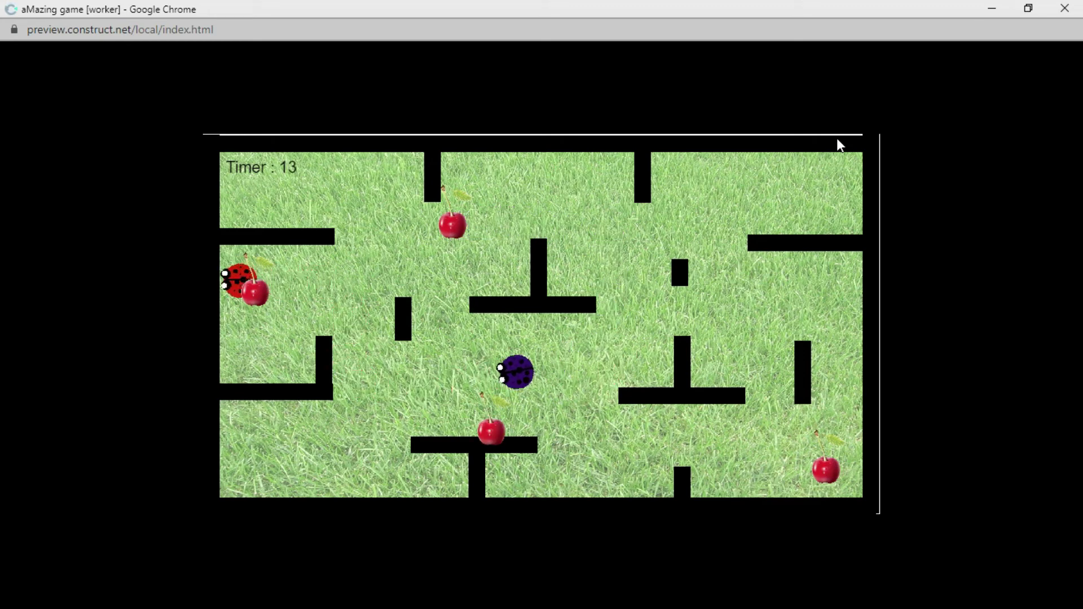
pyautogui.press('Right')
pyautogui.press('Up')
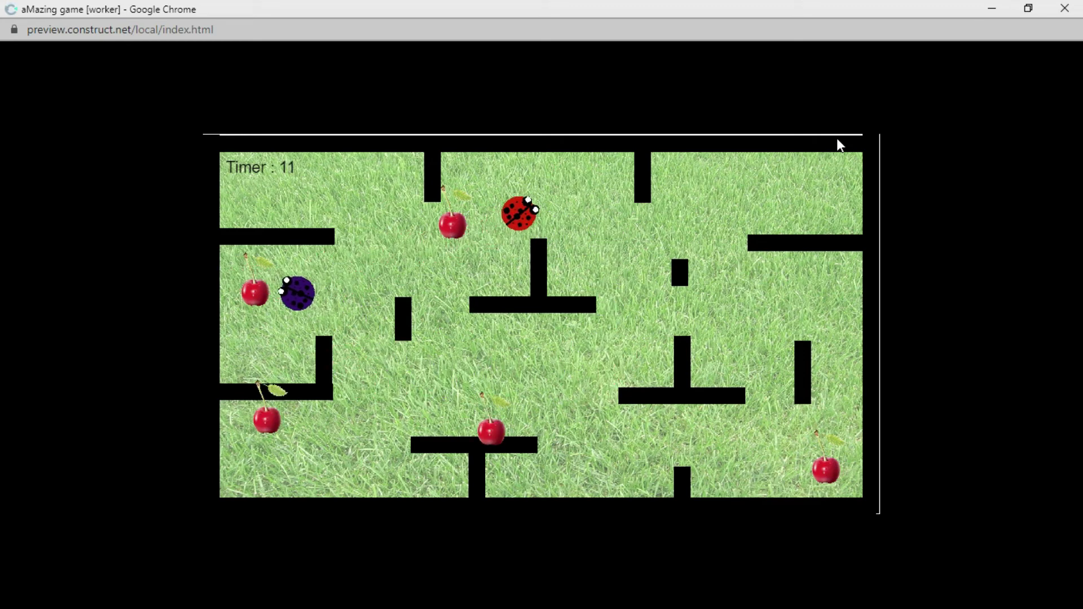
pyautogui.press('Down')
pyautogui.press('Left')
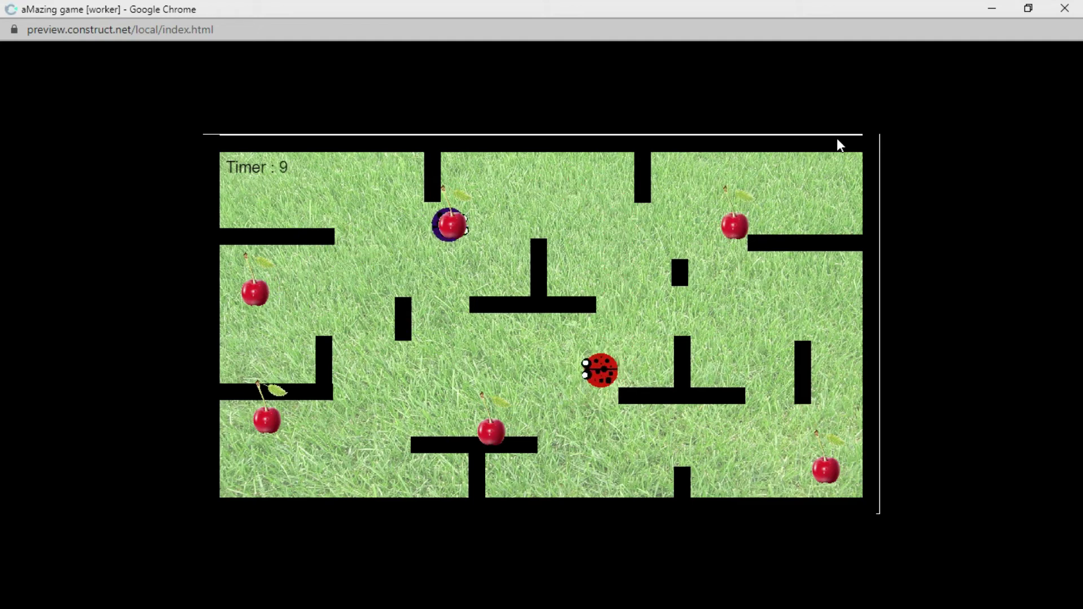
pyautogui.press('Down')
pyautogui.press('Left')
pyautogui.press('Up')
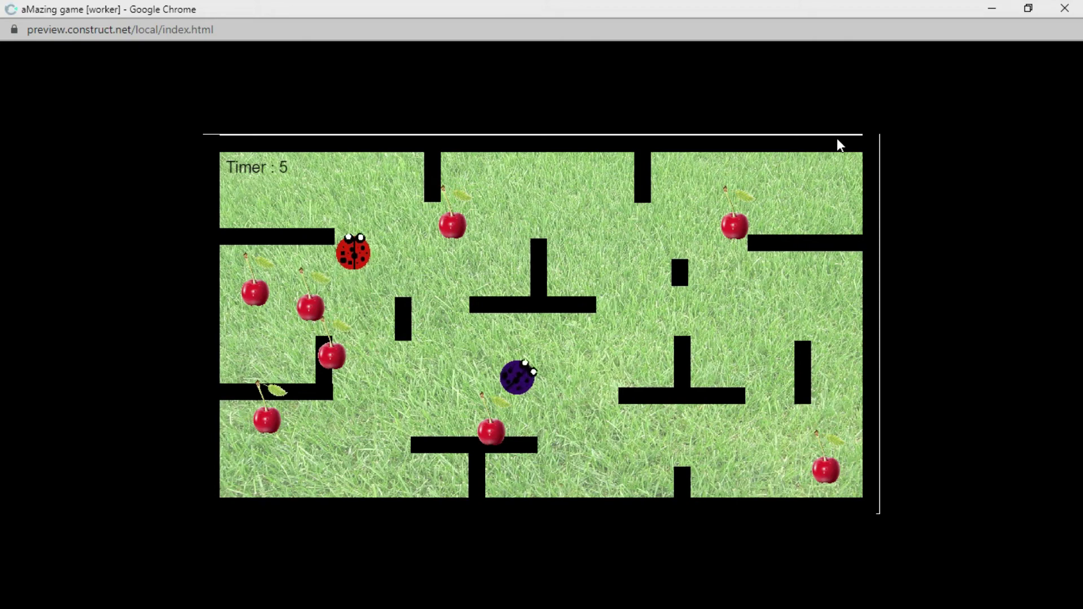
pyautogui.press('Right')
pyautogui.press('Up')
pyautogui.press('super+Down')
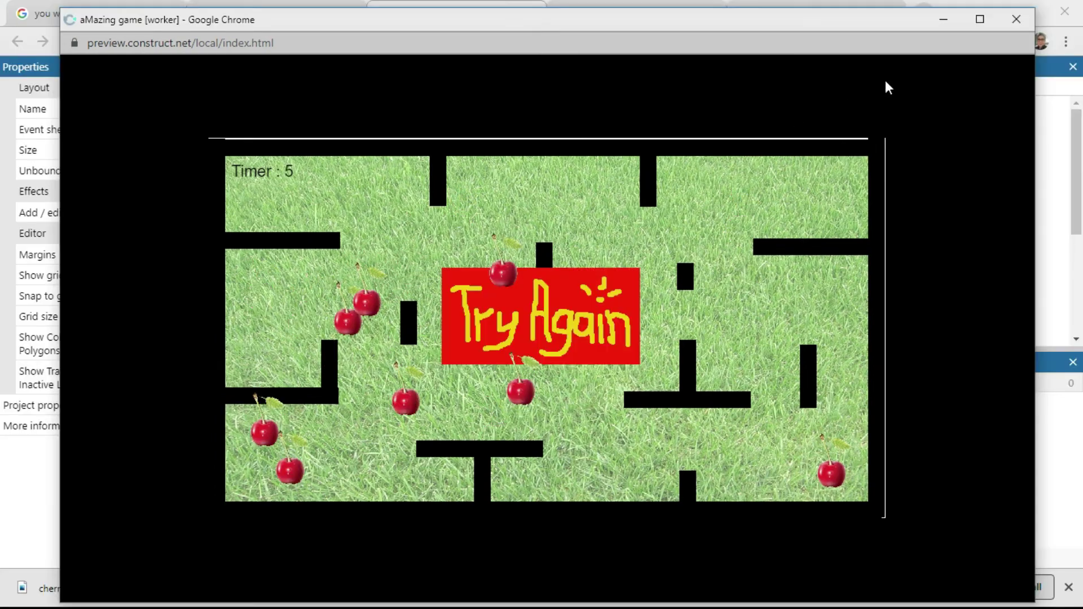
pyautogui.click(1015, 17)
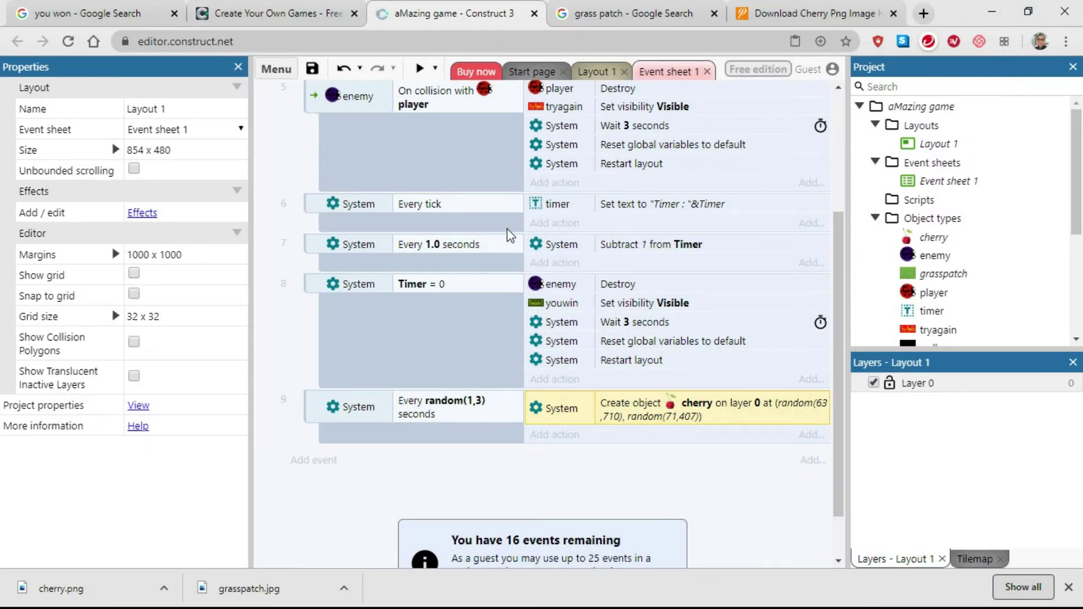
# - Set the initial value of the global variable Timer to 120
pyautogui.scroll(3, 511, 234)
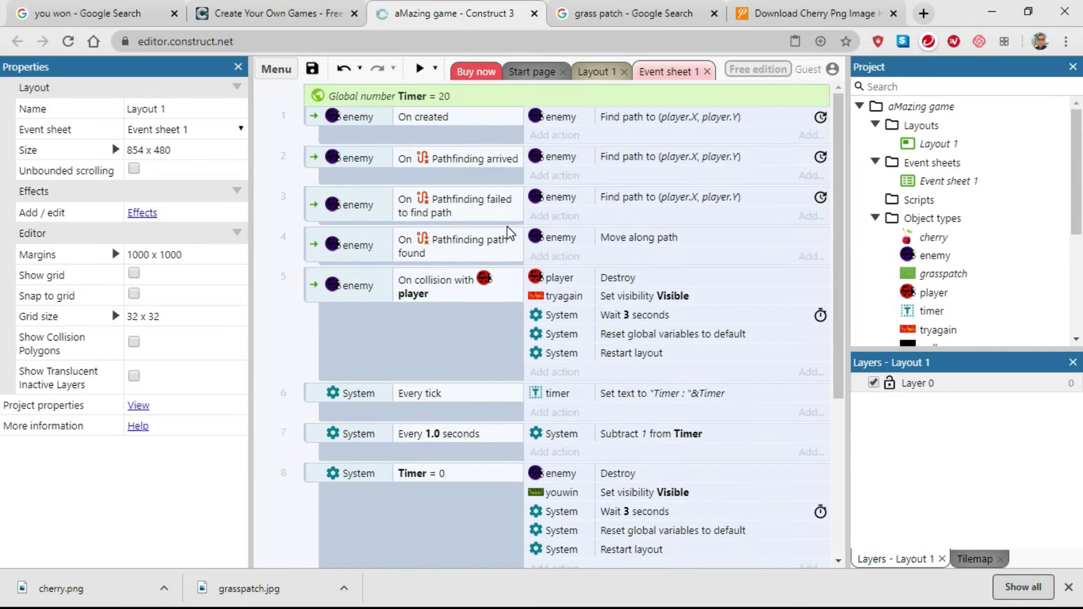
pyautogui.doubleClick(443, 97)
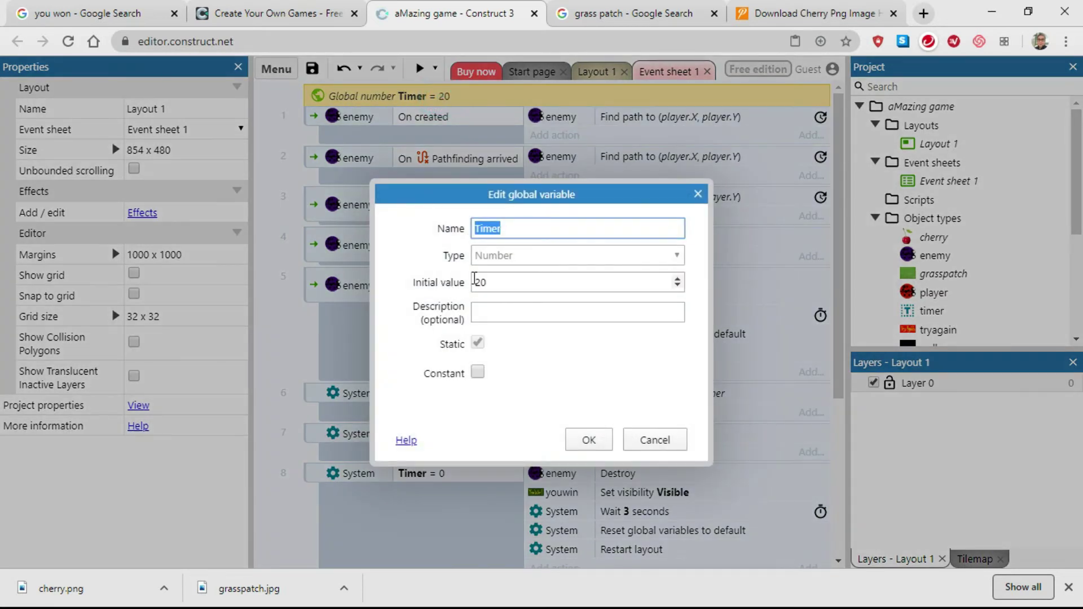
pyautogui.click(475, 281)
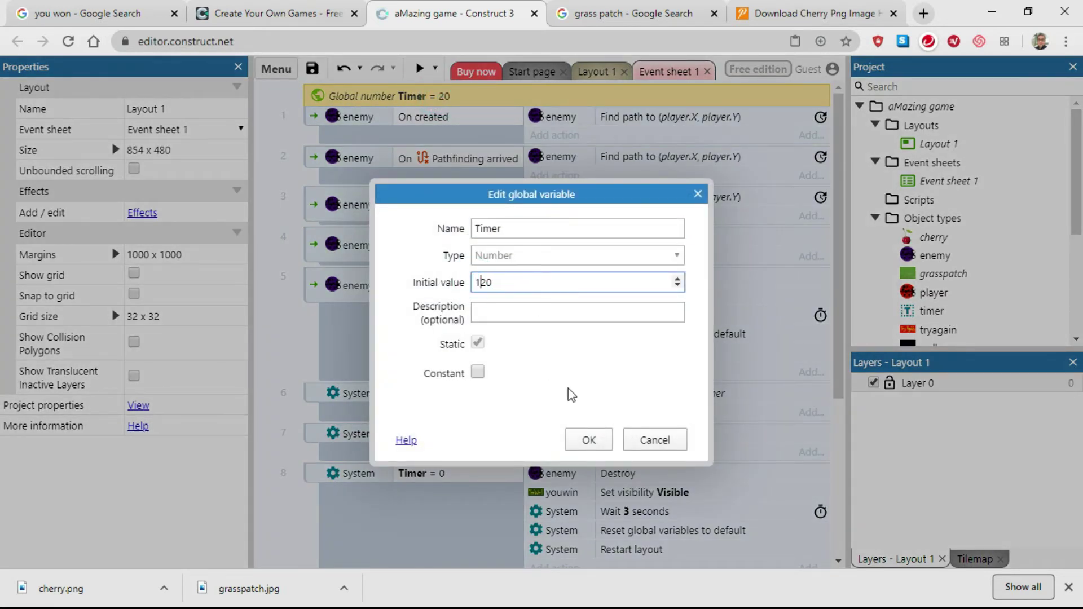
pyautogui.click(589, 440)
# - Add a new event after the cherry-spawning one with the player condition On collision with another object
pyautogui.scroll(-2, 592, 285)
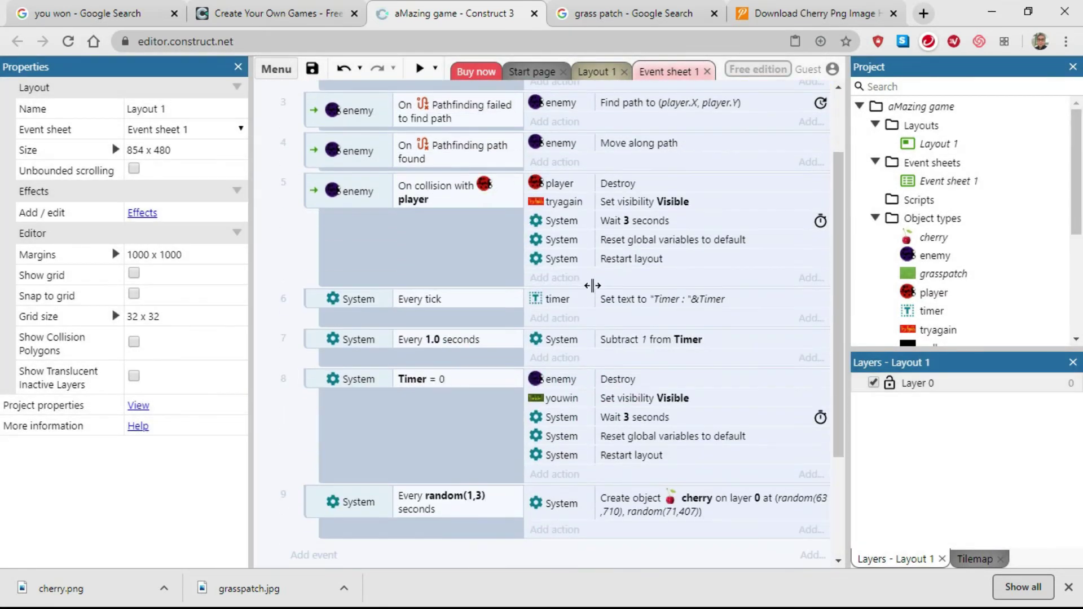
pyautogui.scroll(-2, 592, 286)
pyautogui.scroll(-2, 506, 423)
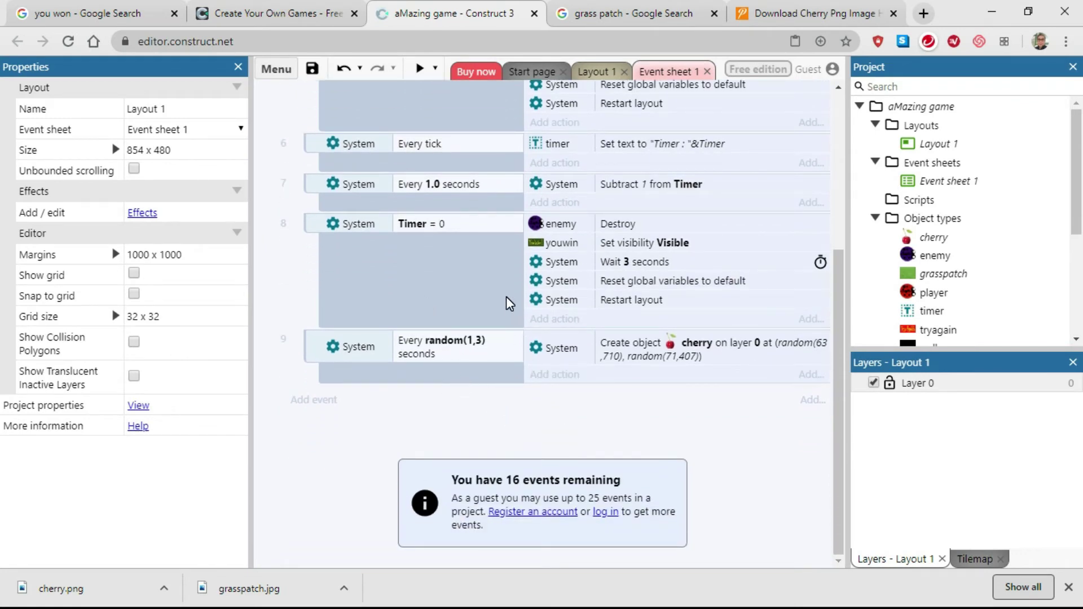
pyautogui.scroll(1, 510, 305)
pyautogui.scroll(-1, 385, 164)
pyautogui.click(313, 399)
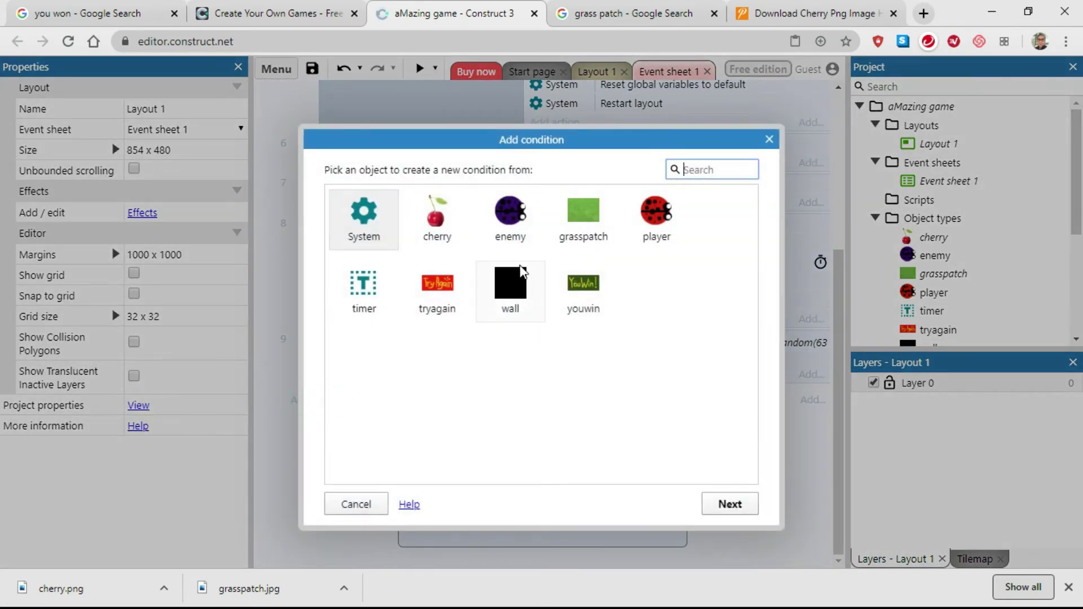
pyautogui.click(655, 217)
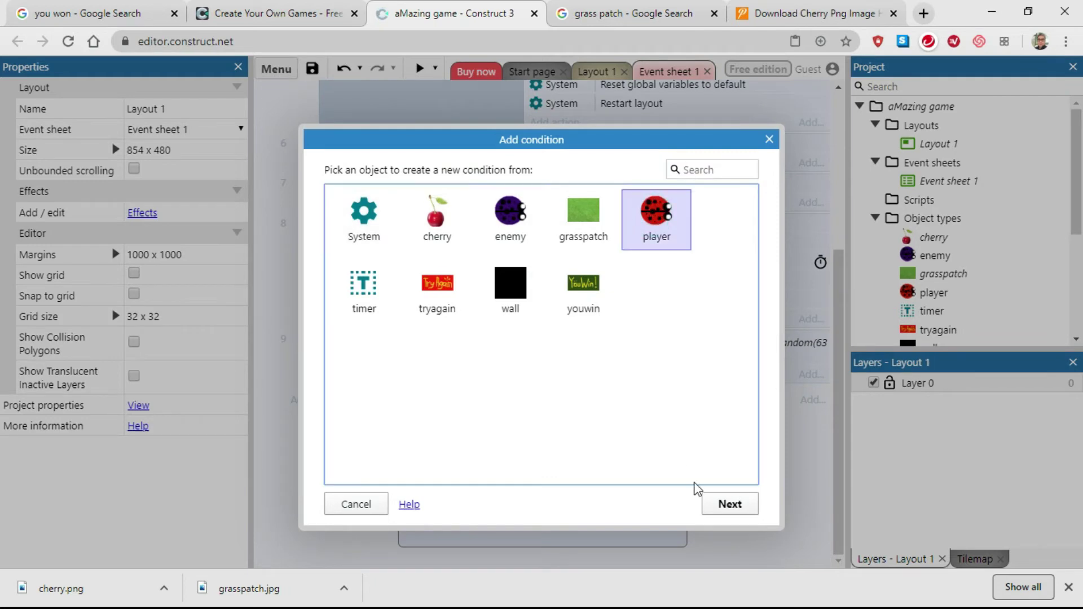
pyautogui.click(726, 503)
pyautogui.scroll(-5, 756, 248)
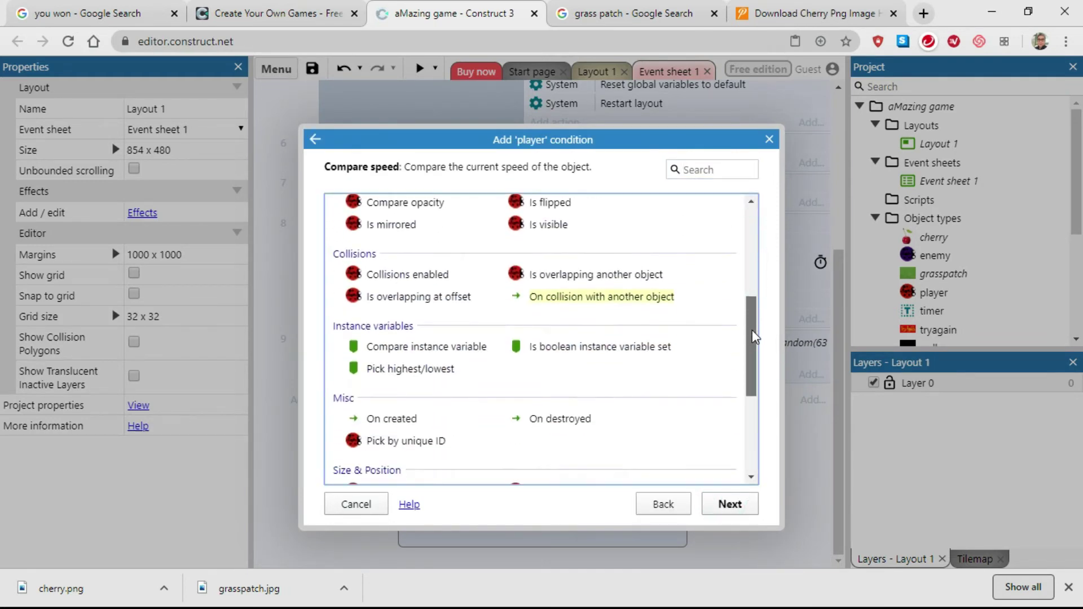
pyautogui.click(603, 297)
pyautogui.click(728, 504)
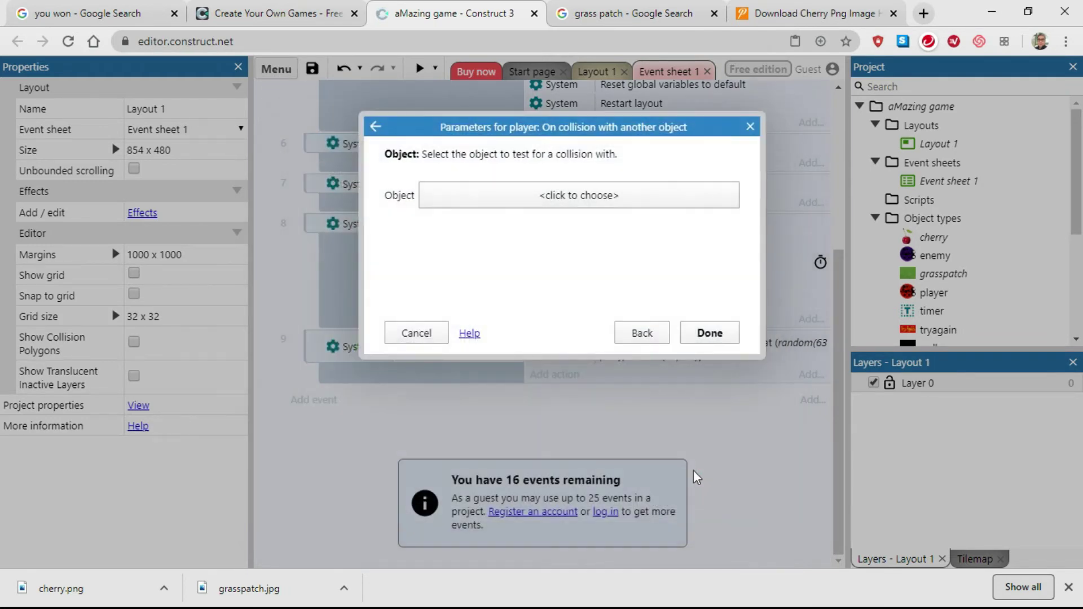
# - Choose cherry as the object the player collides with and confirm the condition
pyautogui.click(561, 196)
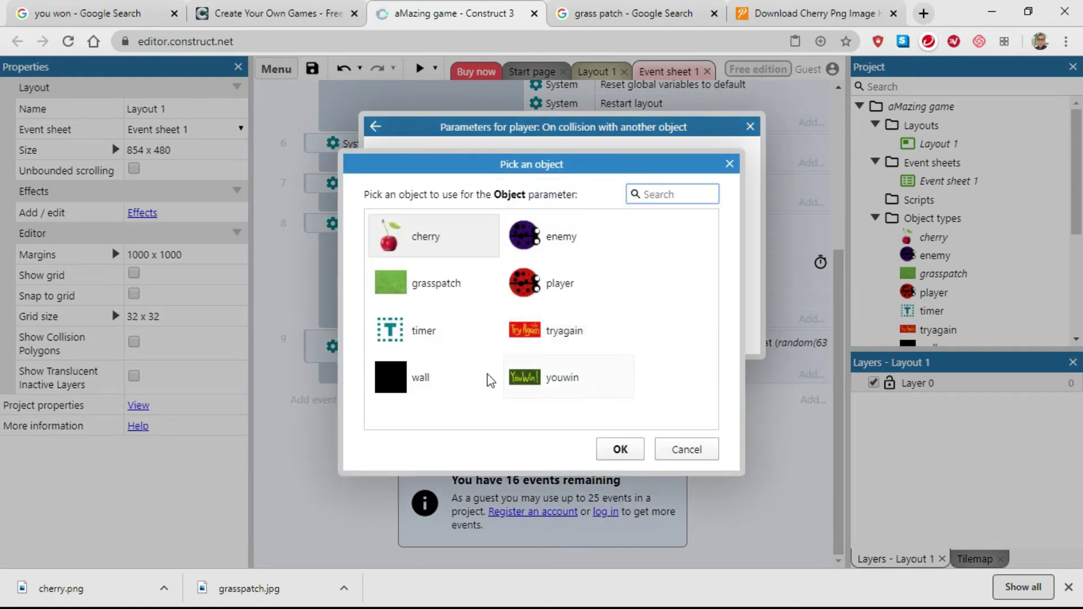
pyautogui.click(411, 257)
pyautogui.click(621, 449)
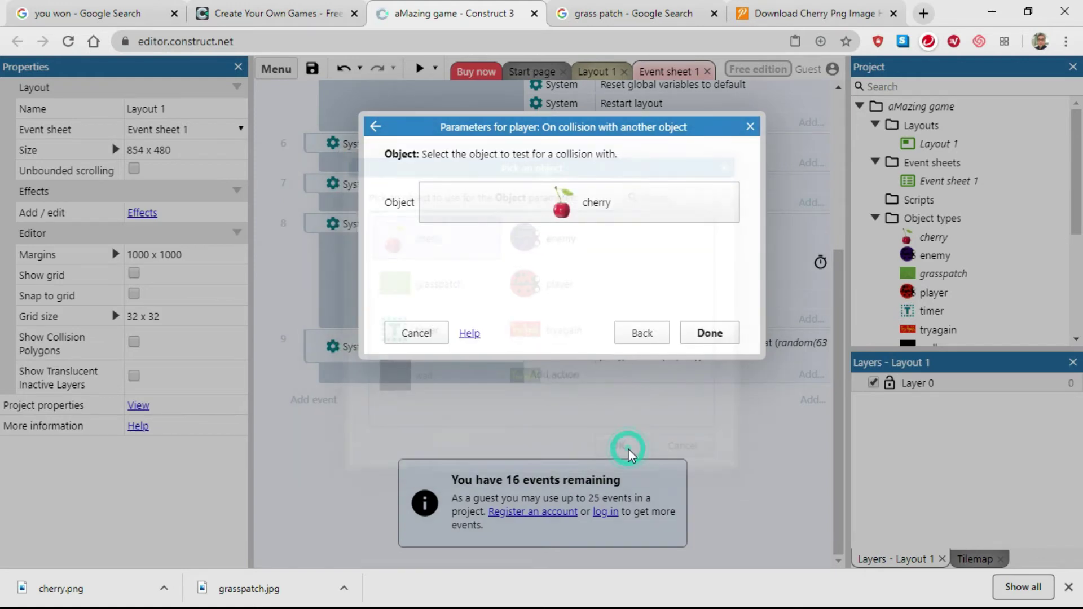
pyautogui.click(702, 335)
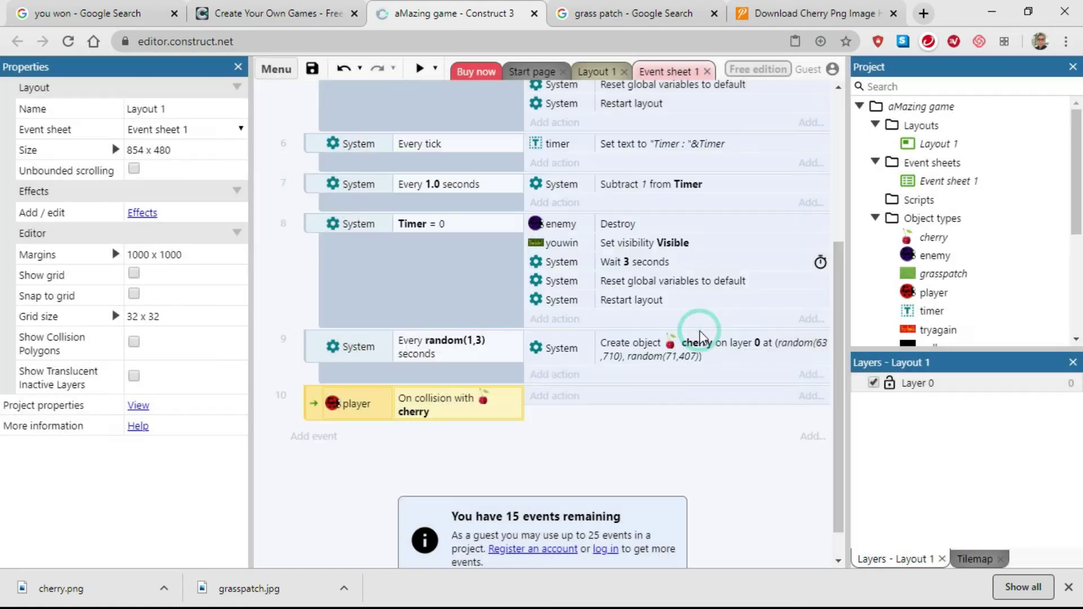
# - Give the player–cherry collision event a Destroy action for the cherry object
pyautogui.click(533, 402)
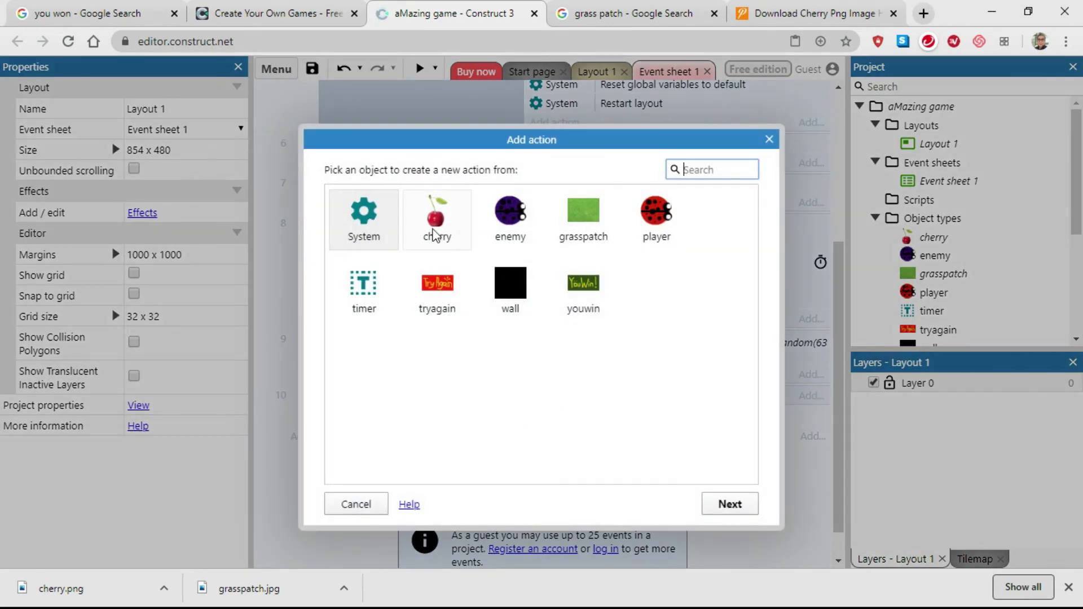
pyautogui.click(435, 234)
pyautogui.click(730, 504)
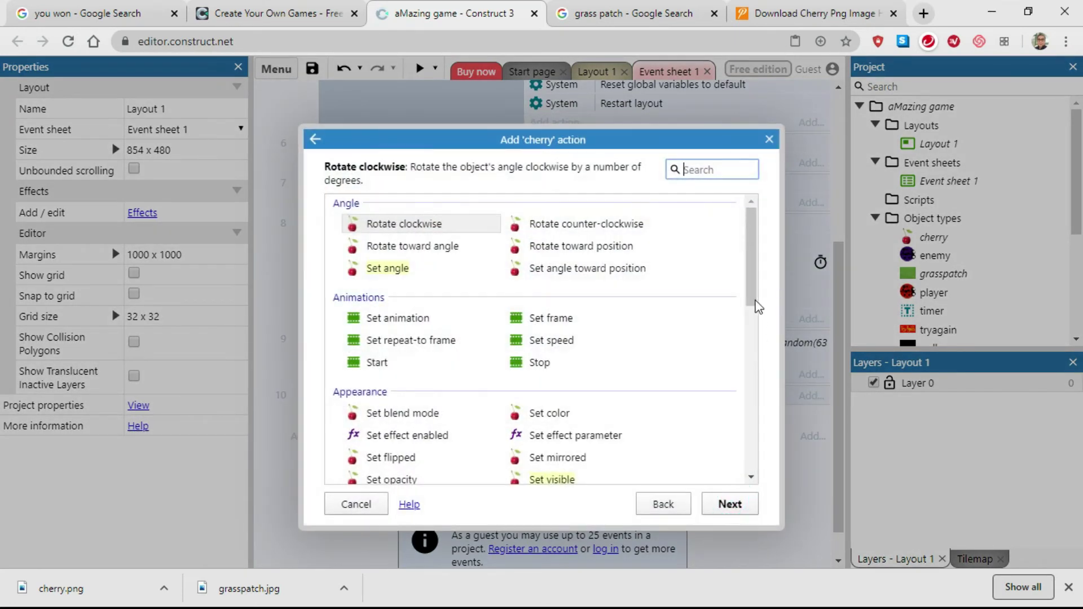
pyautogui.moveTo(750, 279); pyautogui.dragTo(757, 367)
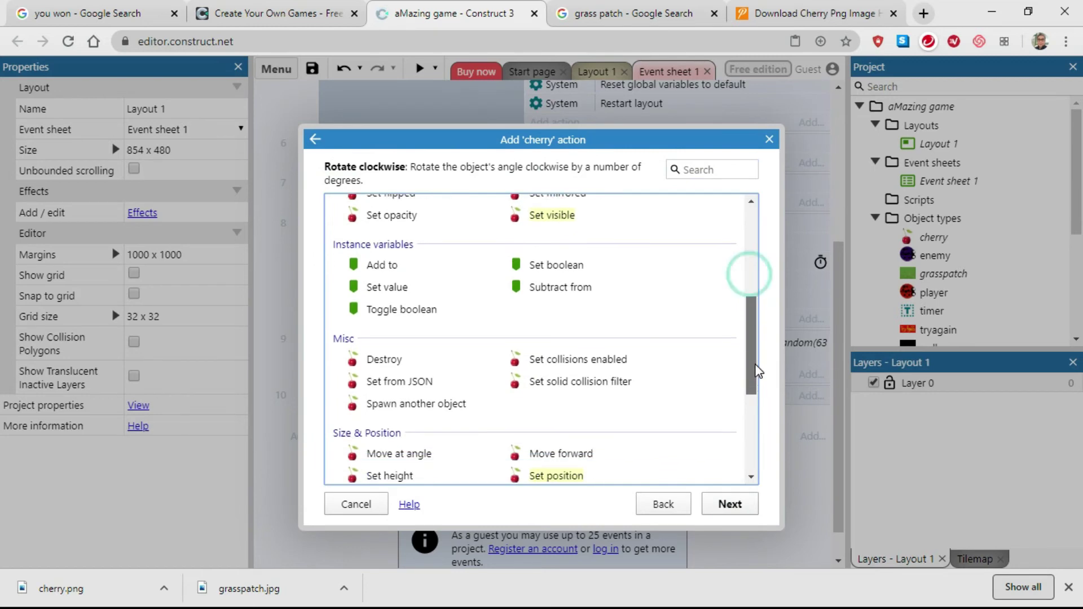
pyautogui.click(370, 356)
pyautogui.click(733, 504)
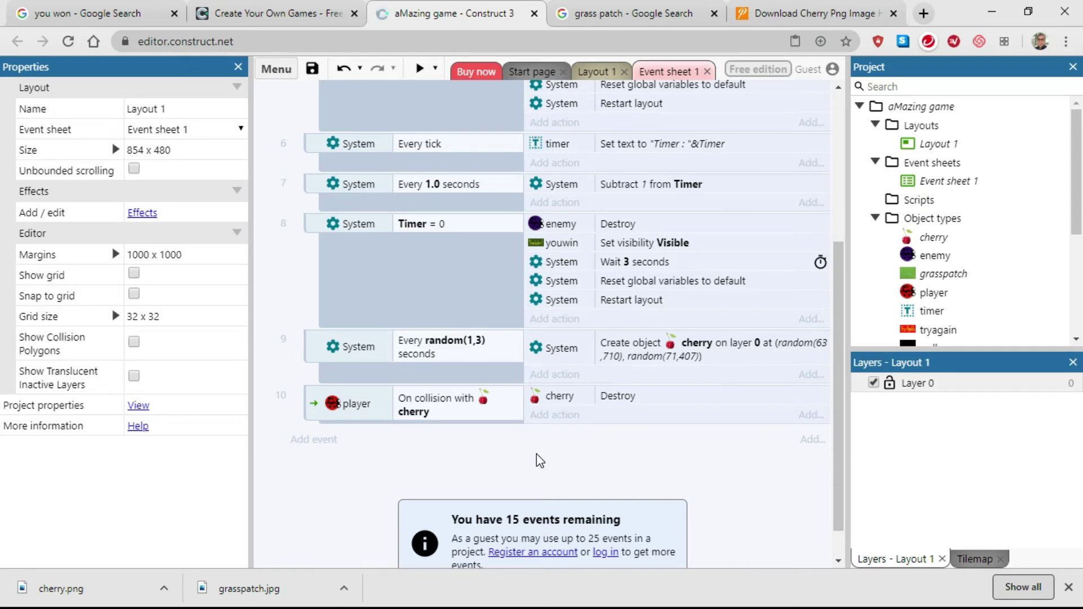
# - Preview the game and steer the player around the maze into cherries to test collecting them, then close the preview
pyautogui.scroll(1, 565, 300)
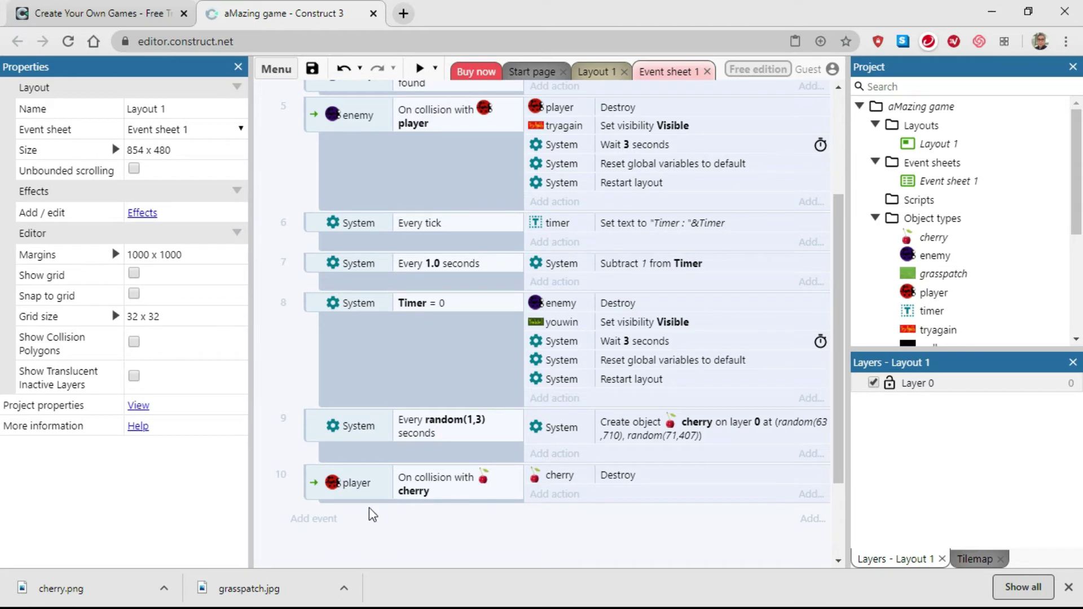
pyautogui.click(313, 483)
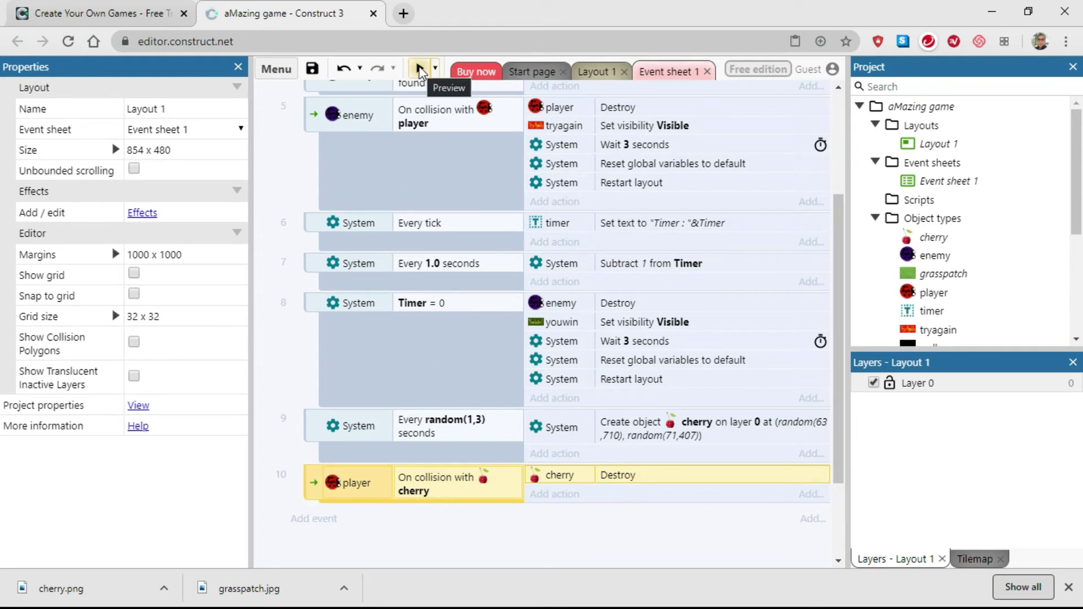
pyautogui.click(420, 69)
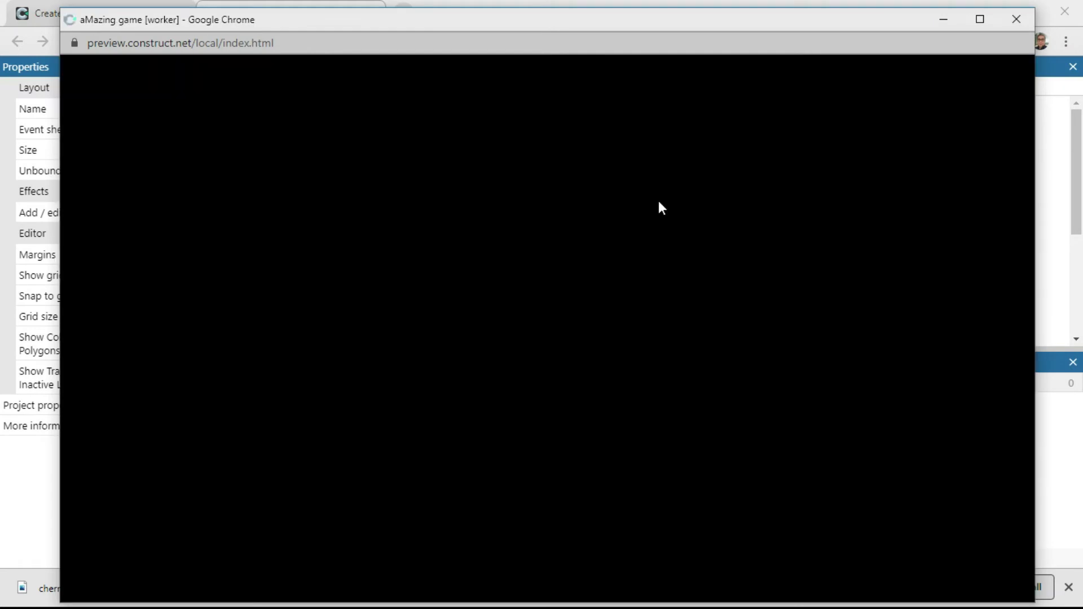
pyautogui.press('Left')
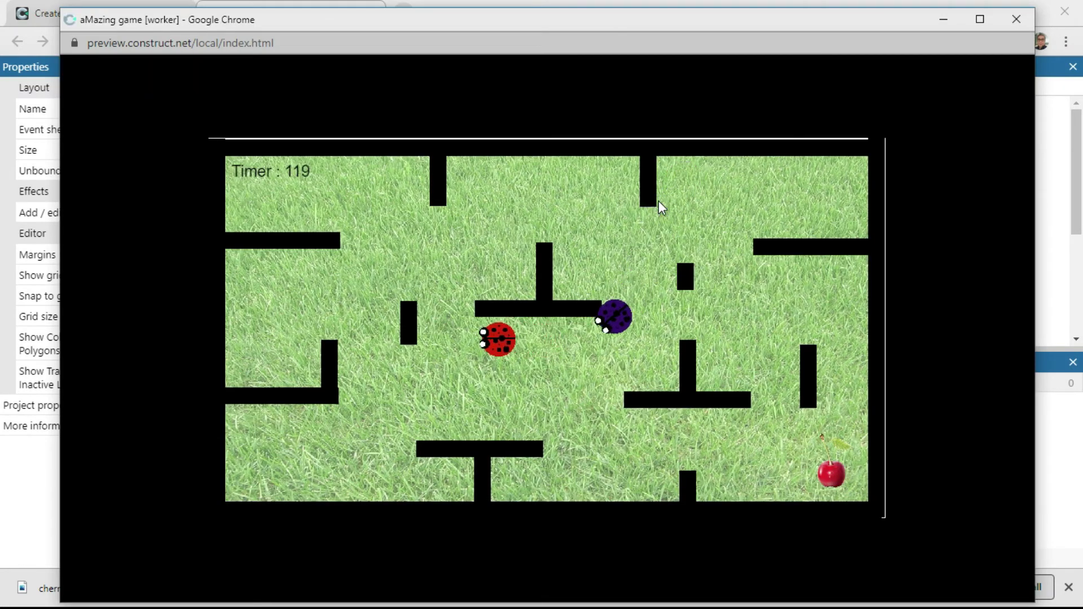
pyautogui.press('Up')
pyautogui.press('Right')
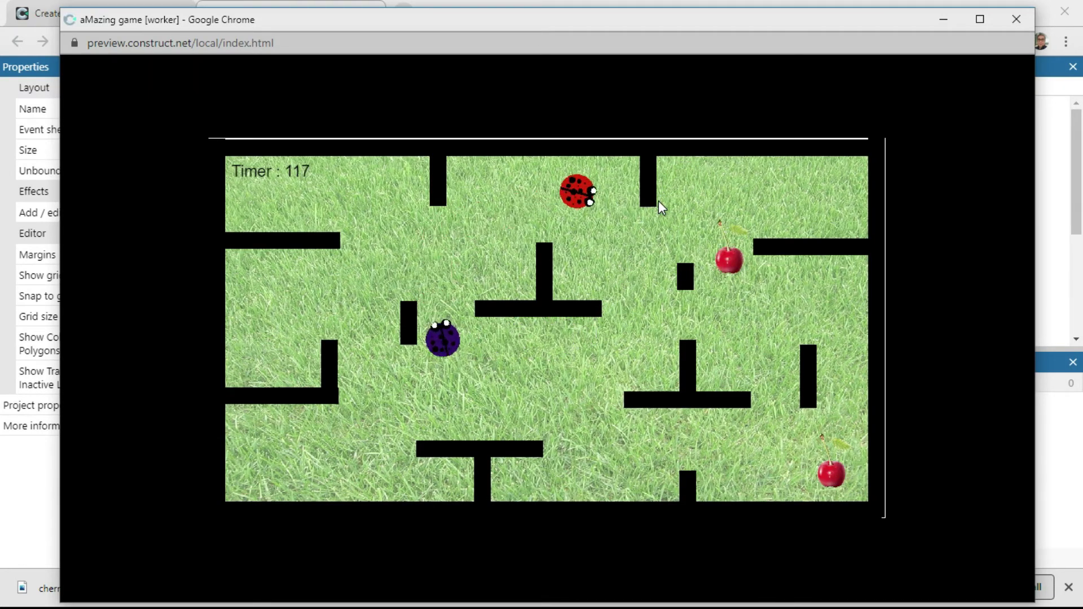
pyautogui.press('Down')
pyautogui.press('Down')
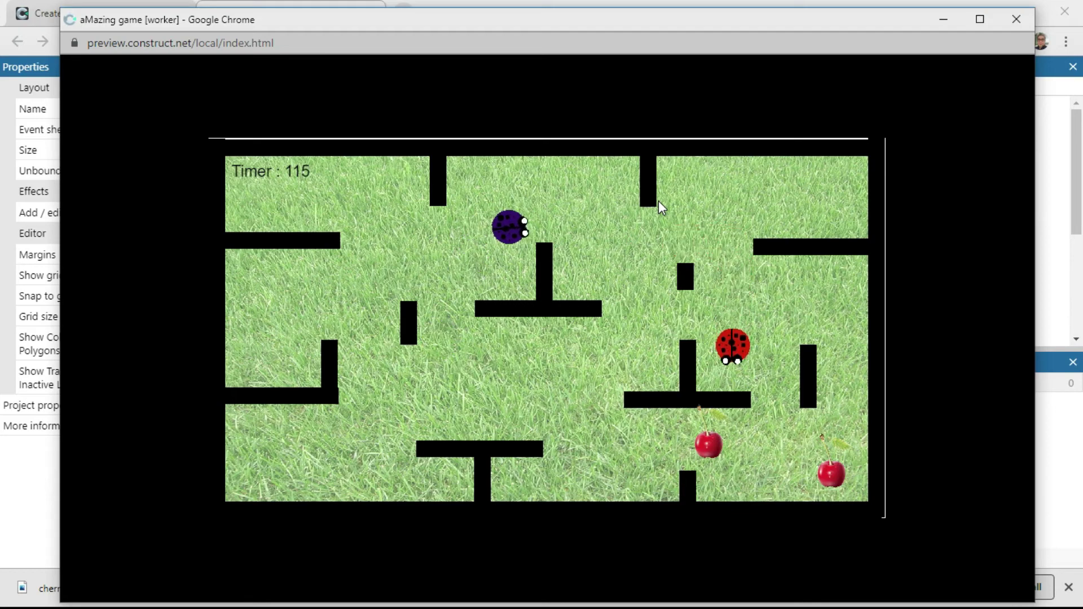
pyautogui.press('Right')
pyautogui.press('Right')
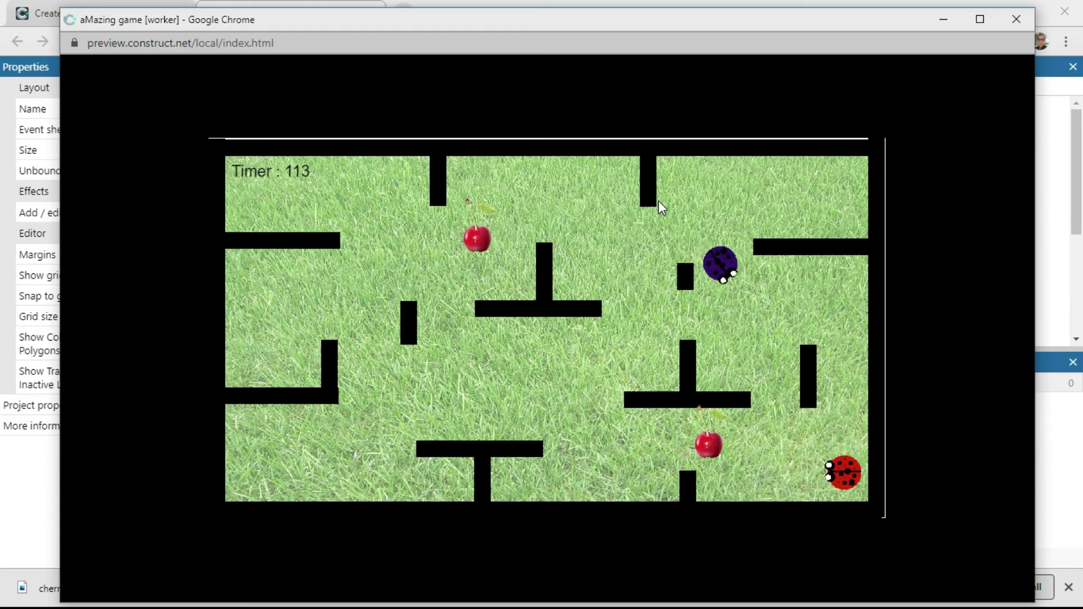
pyautogui.press('Left')
pyautogui.press('Up')
pyautogui.press('Left')
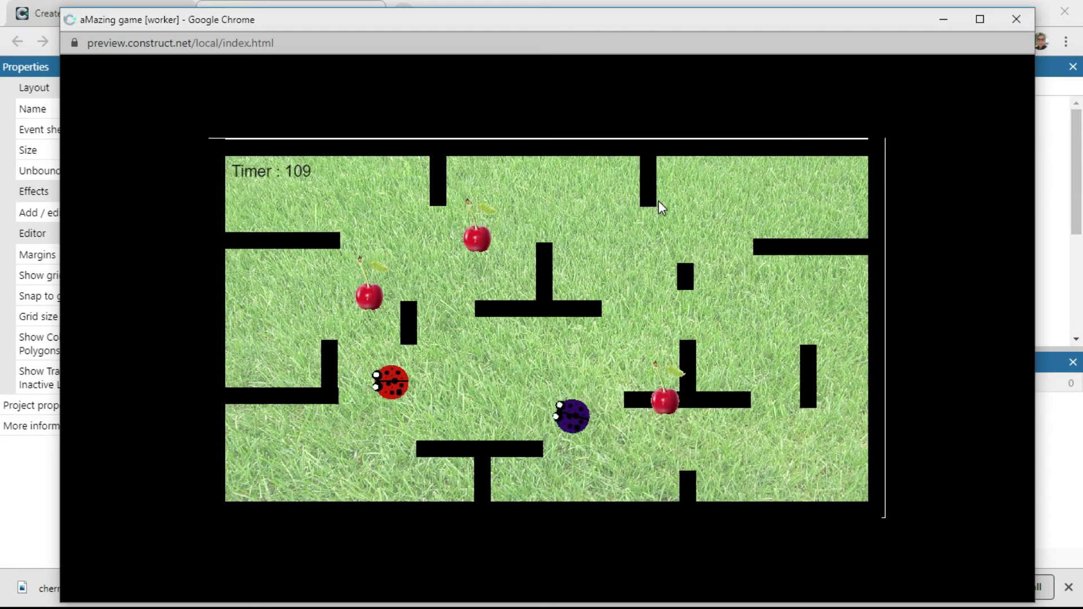
pyautogui.press('Up')
pyautogui.press('Right')
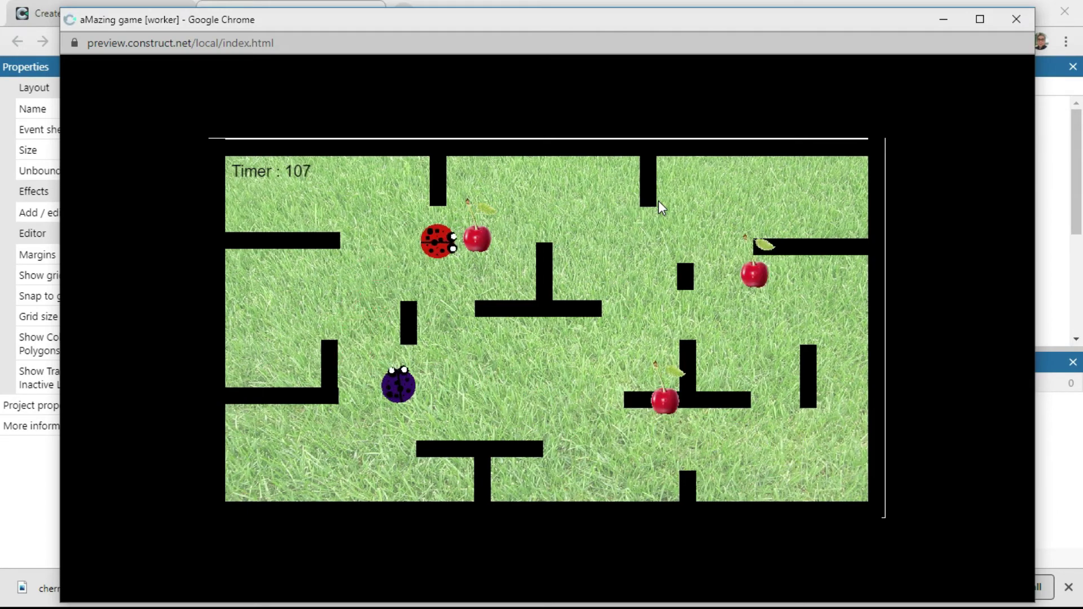
pyautogui.press('Down')
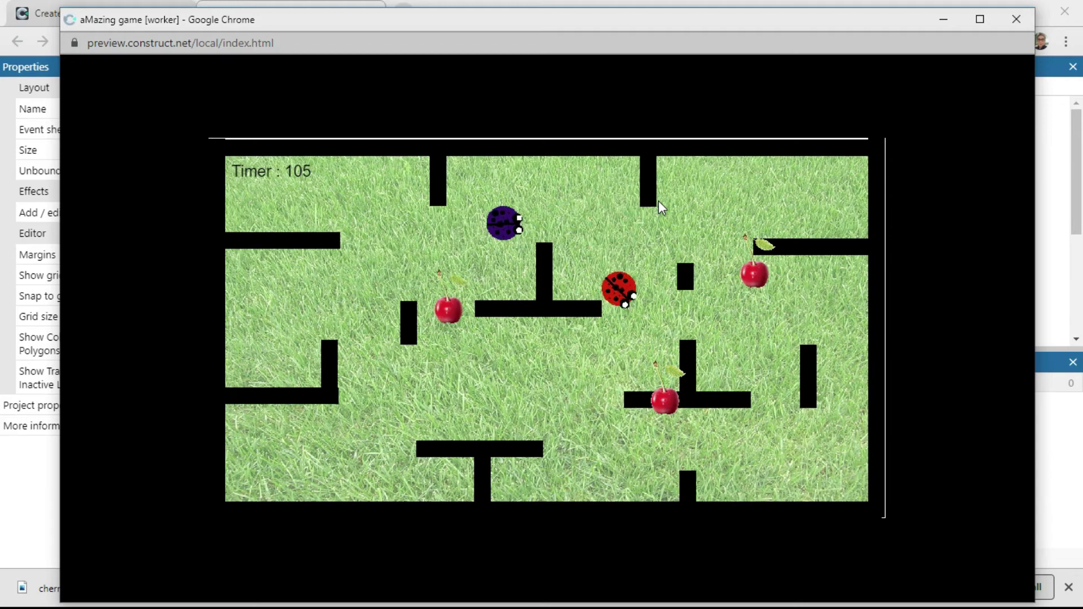
pyautogui.press('Right')
pyautogui.press('Left')
pyautogui.press('Down')
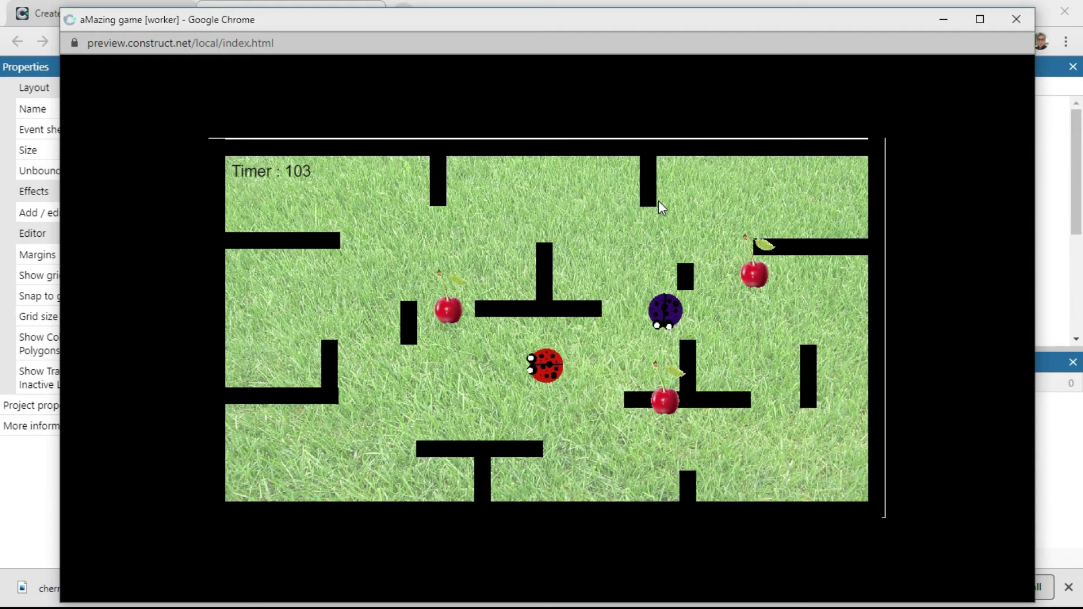
pyautogui.press('Up')
pyautogui.press('Right')
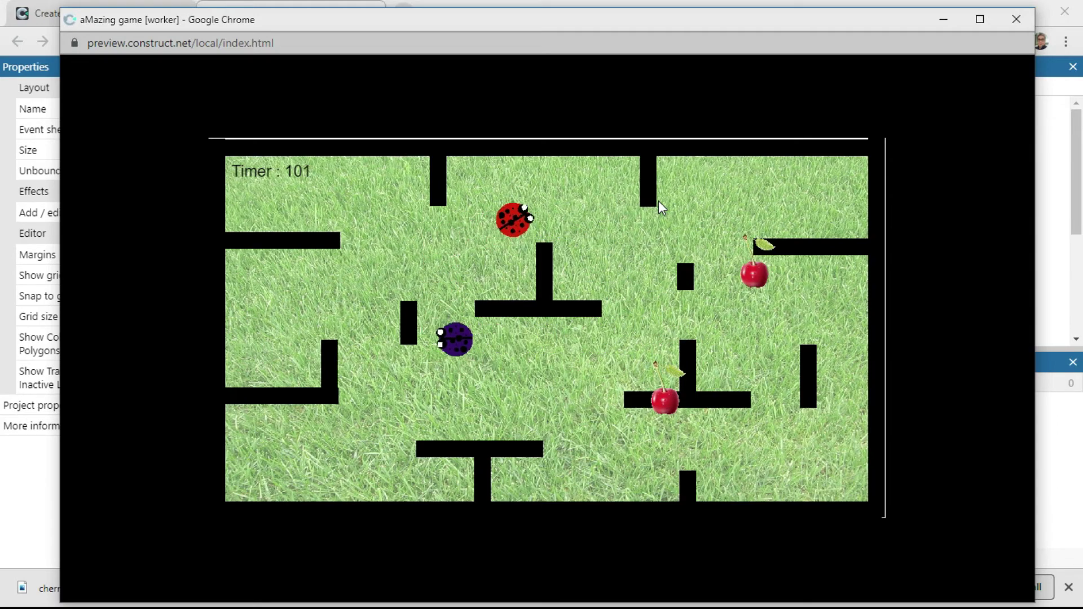
pyautogui.press('Down')
pyautogui.press('Right')
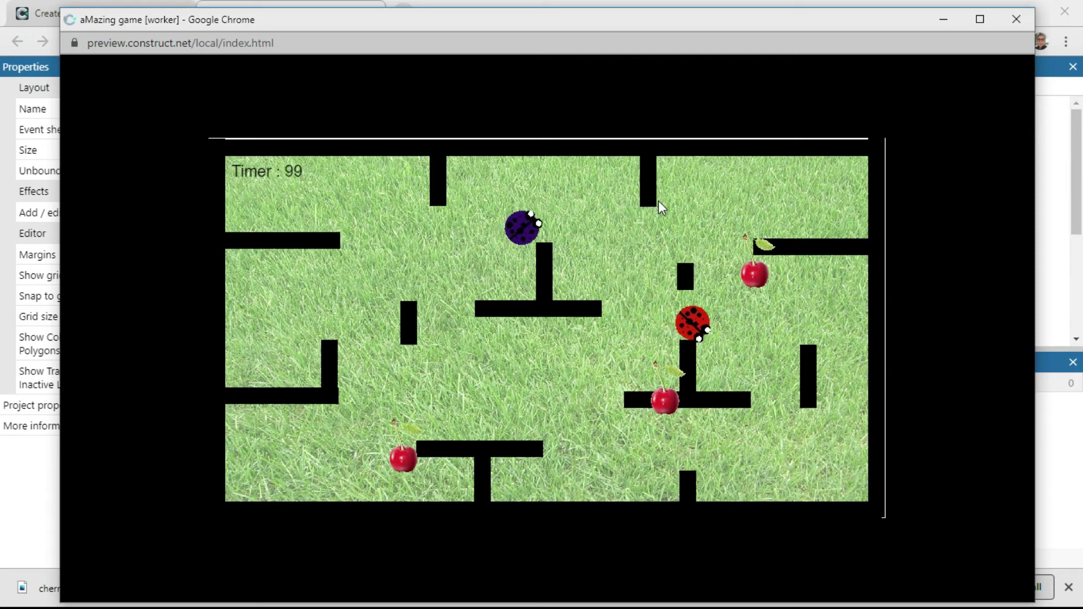
pyautogui.press('Up')
pyautogui.press('Left')
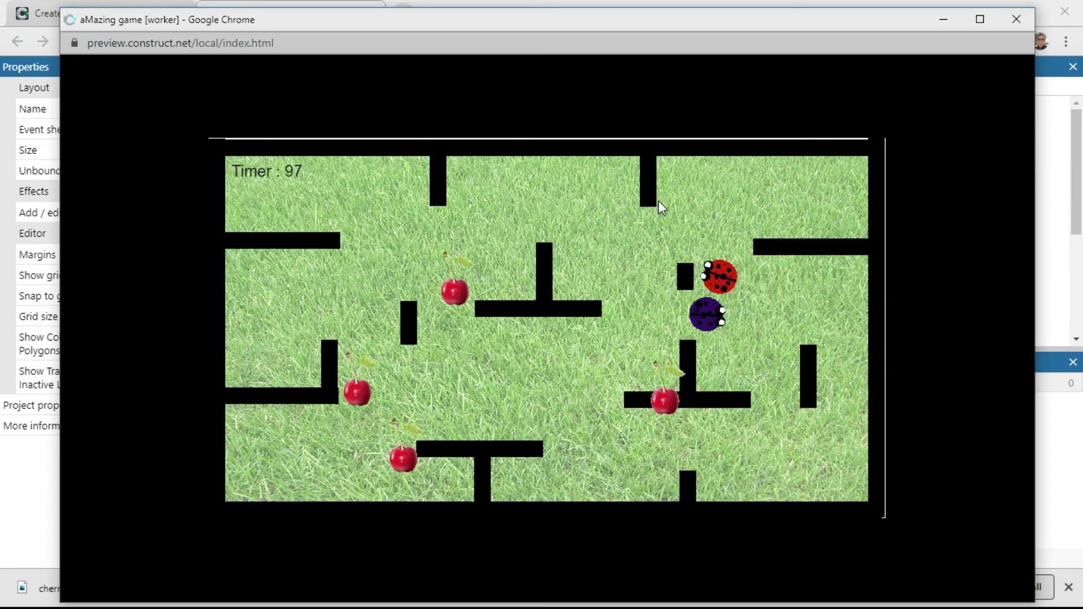
pyautogui.press('Up')
pyautogui.press('Down')
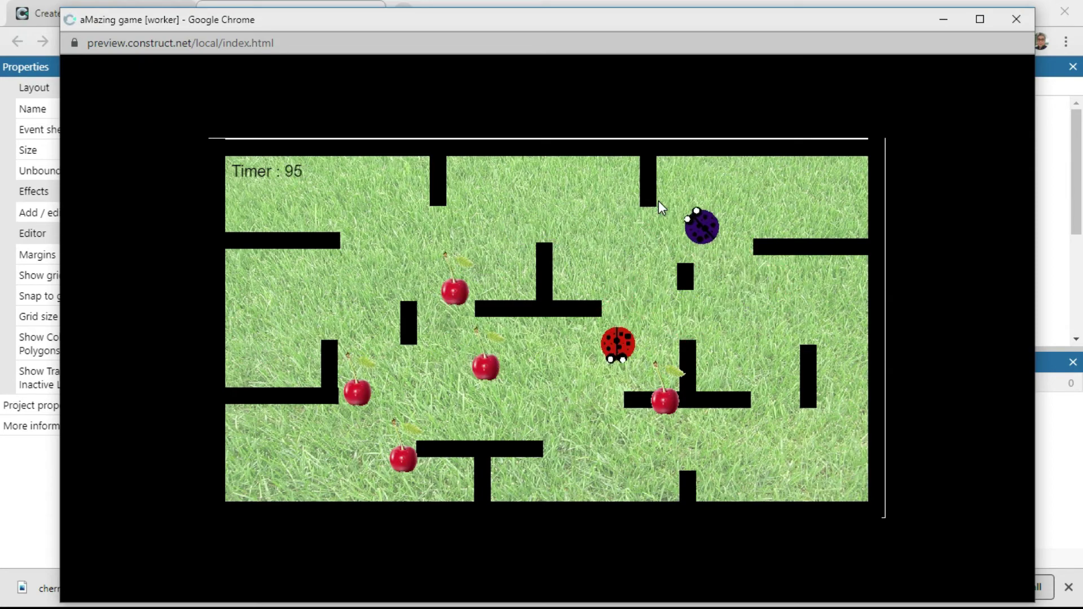
pyautogui.press('Right')
pyautogui.press('Up')
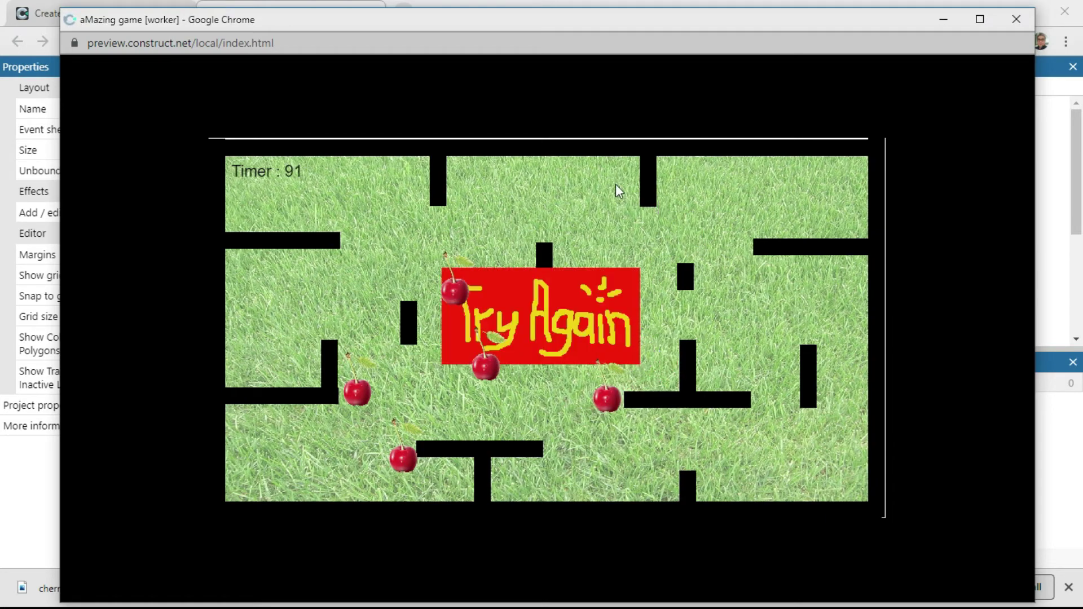
pyautogui.click(1017, 19)
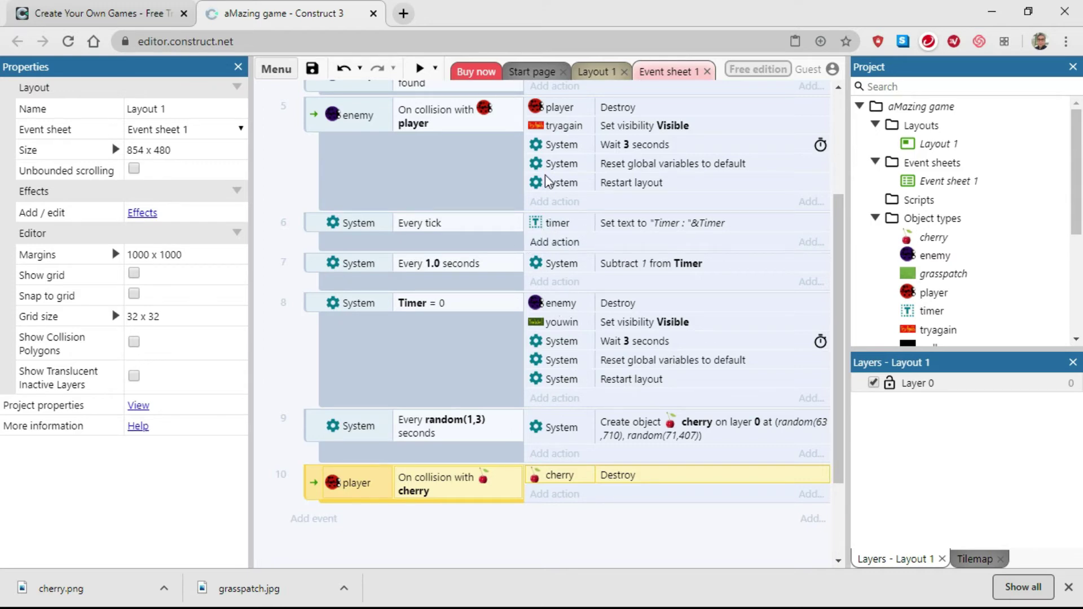
# - Insert a Text object named score into Layout 1, placing it just above the maze's upper-left corner
pyautogui.click(595, 71)
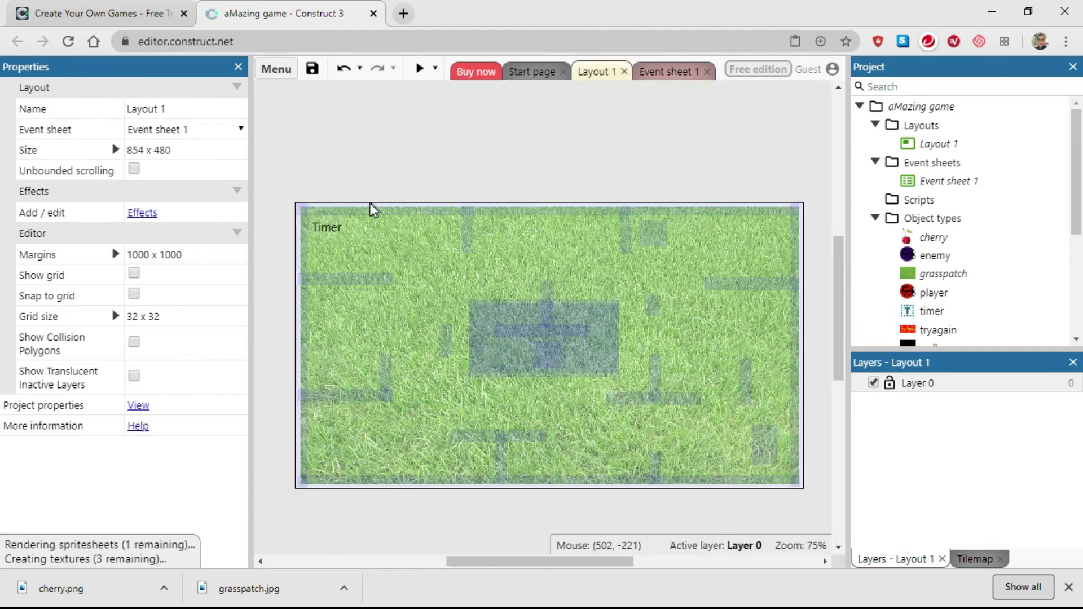
pyautogui.rightClick(395, 147)
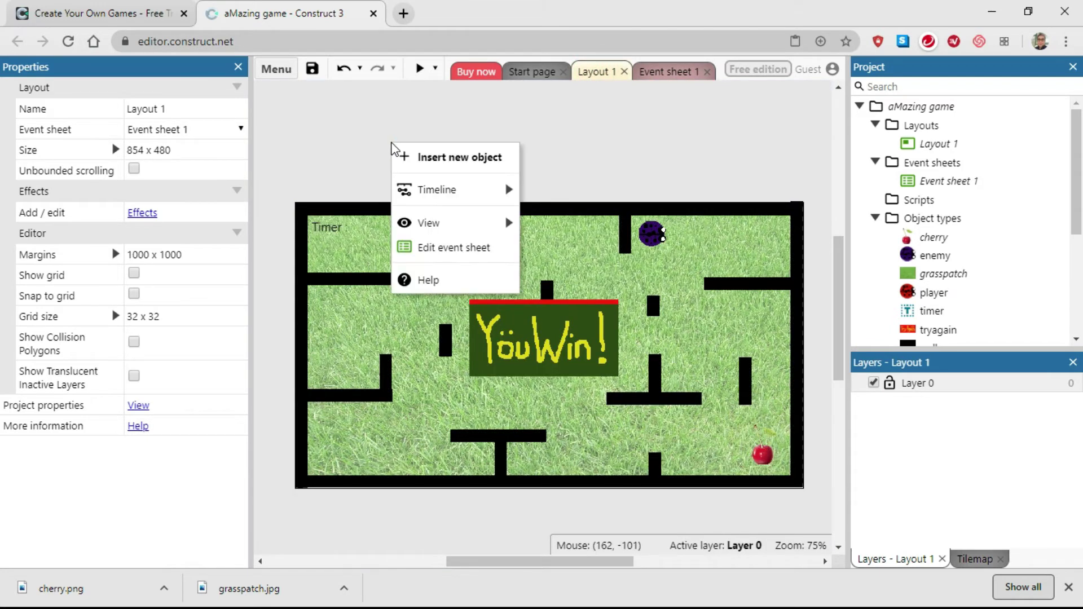
pyautogui.click(445, 160)
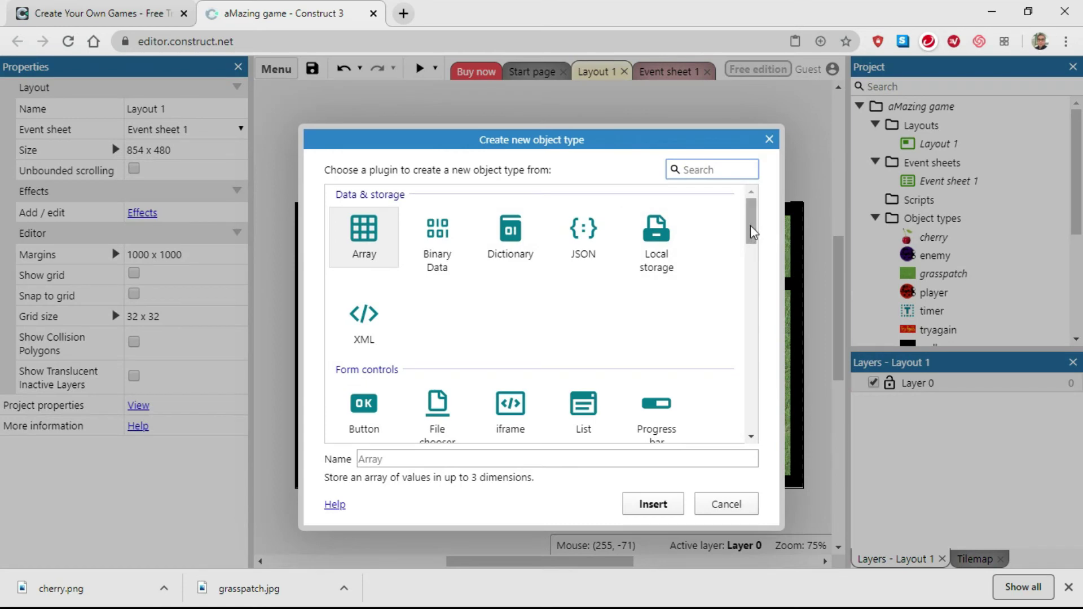
pyautogui.moveTo(751, 225); pyautogui.dragTo(755, 285)
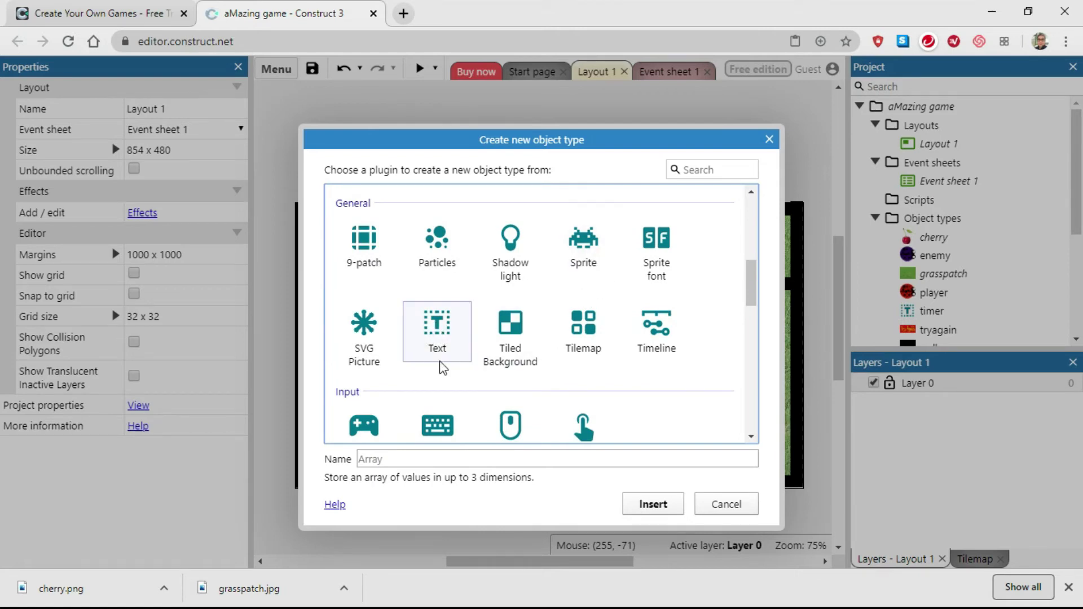
pyautogui.click(440, 333)
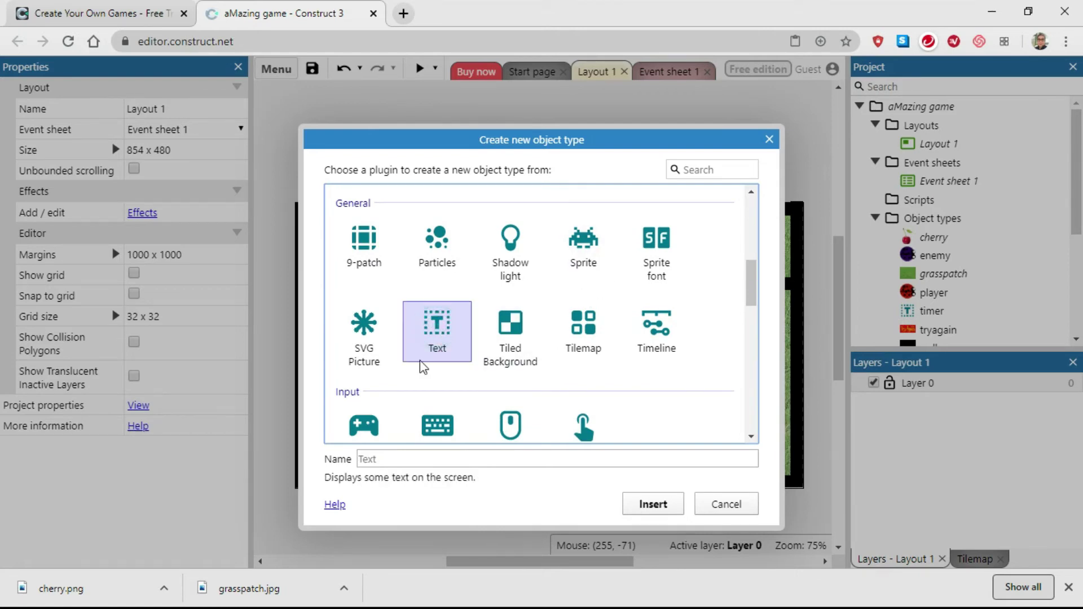
pyautogui.click(364, 459)
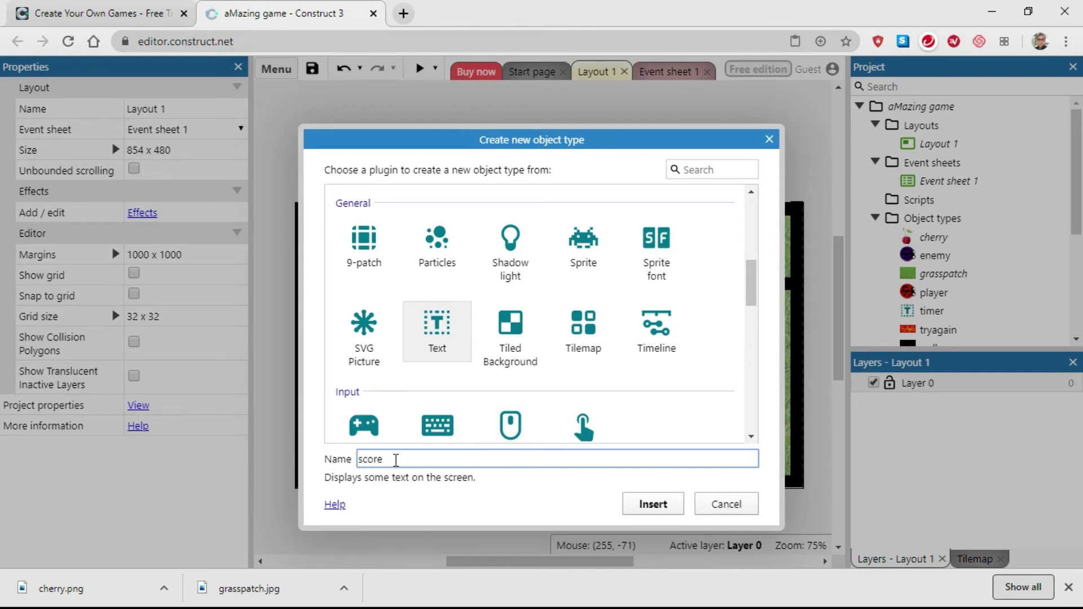
pyautogui.click(653, 505)
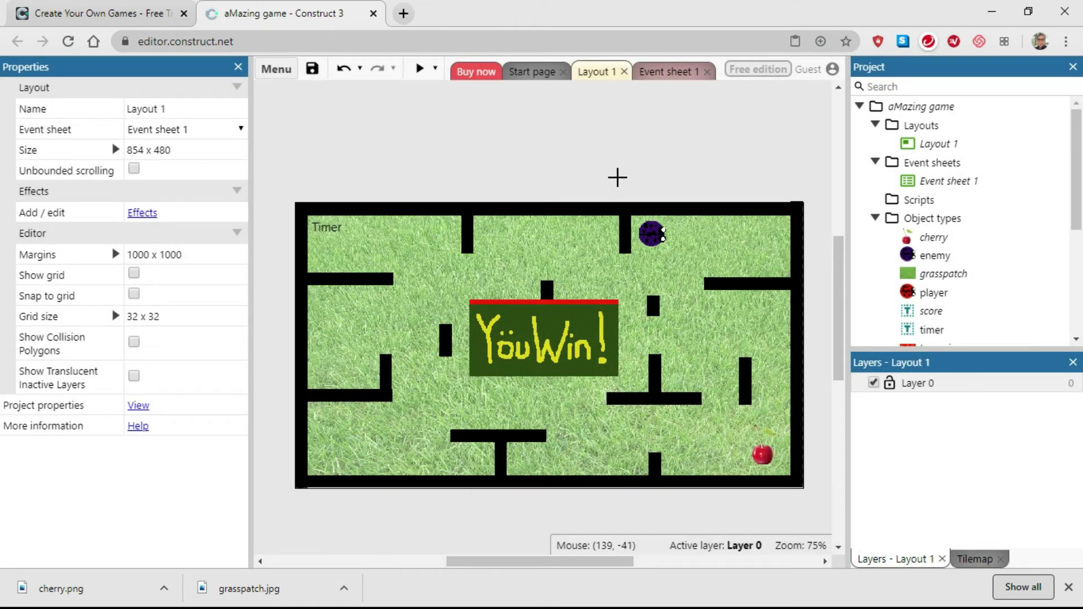
pyautogui.click(314, 179)
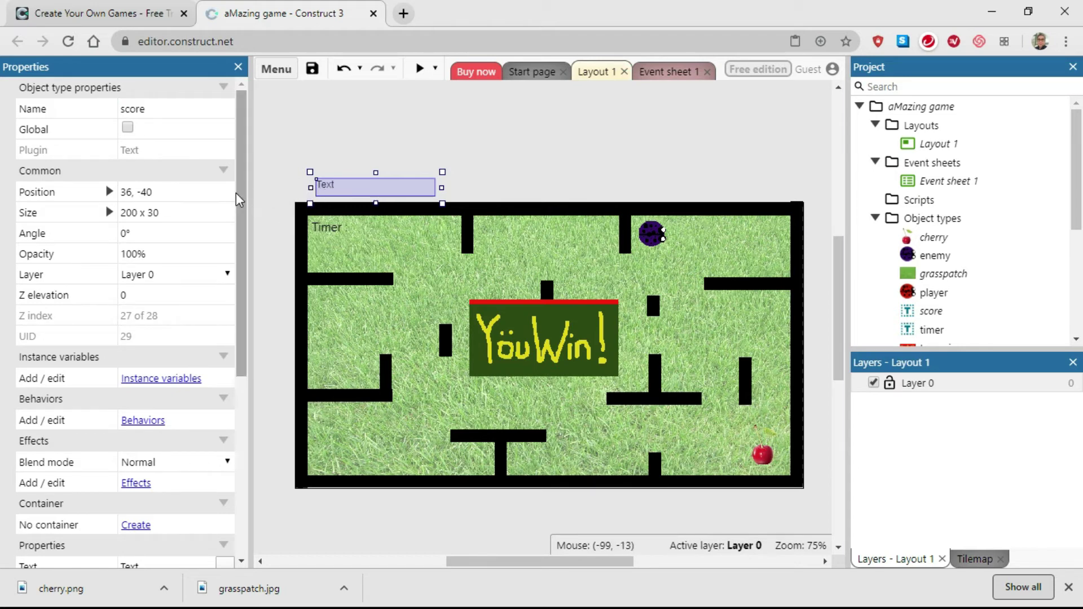
# - Set the score object's text to "Score :" and its font size to 14
pyautogui.moveTo(239, 186); pyautogui.dragTo(245, 376)
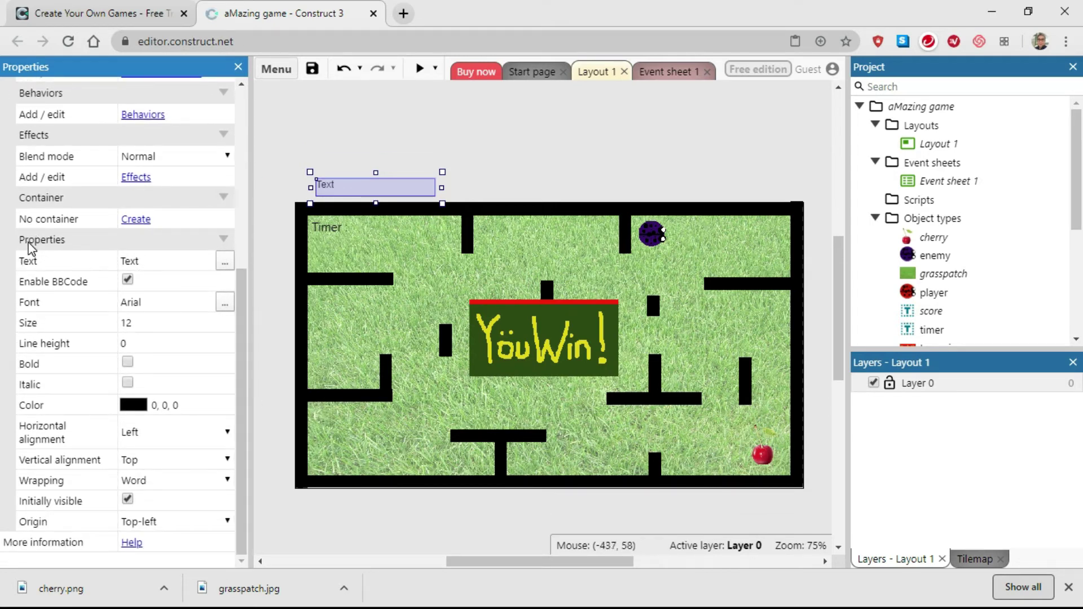
pyautogui.click(125, 260)
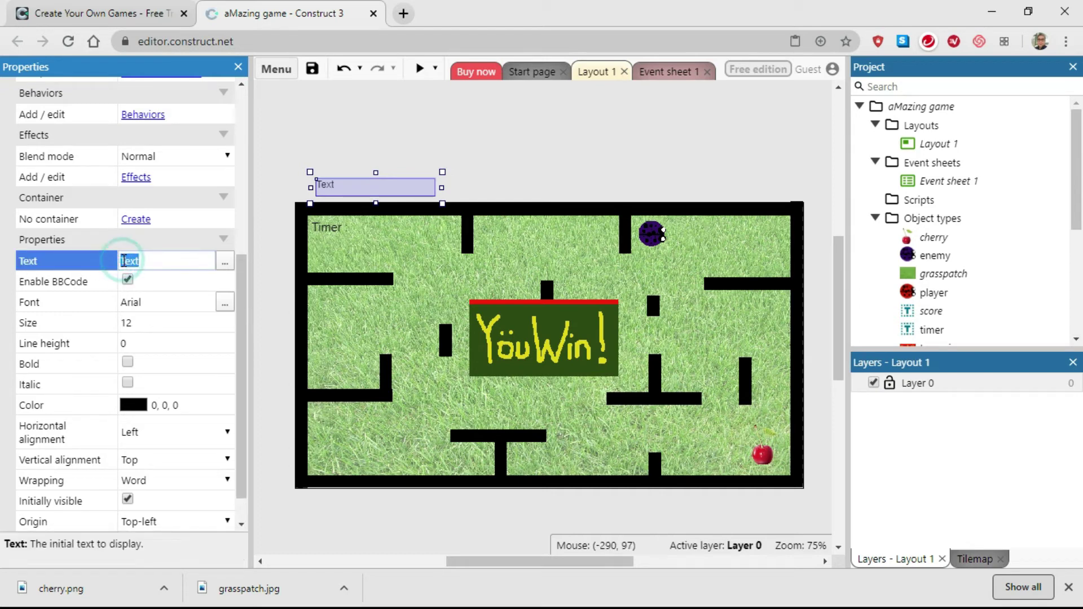
pyautogui.press('BackSpace')
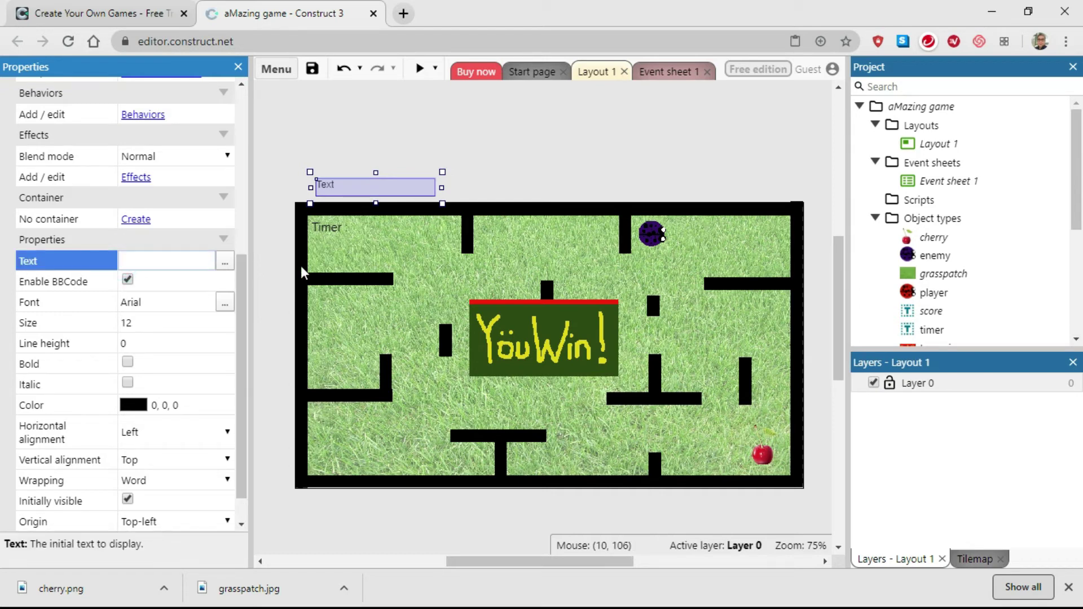
pyautogui.write('Score')
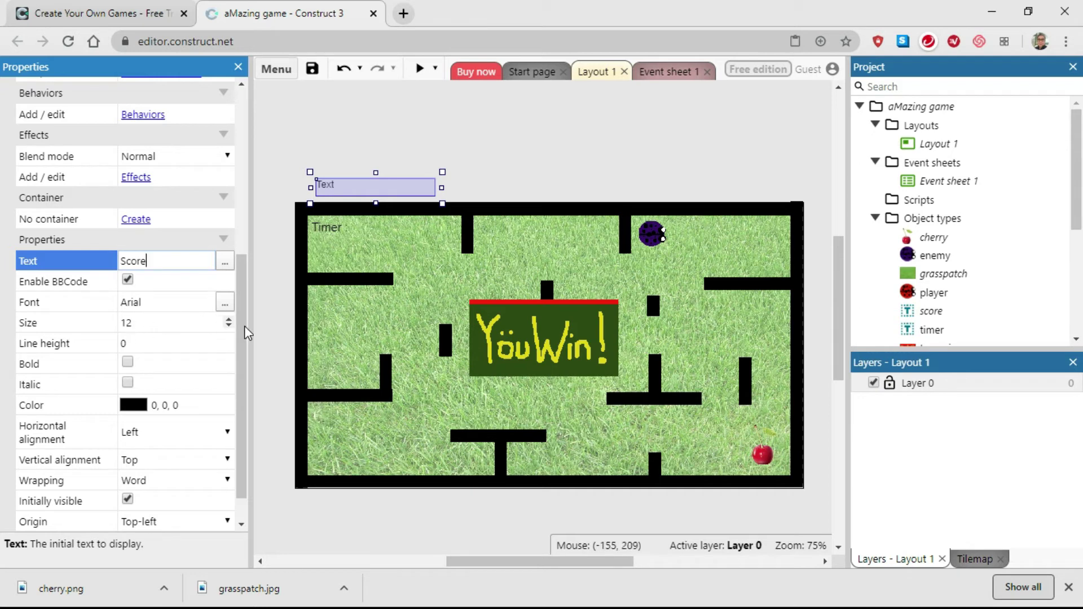
pyautogui.click(229, 320)
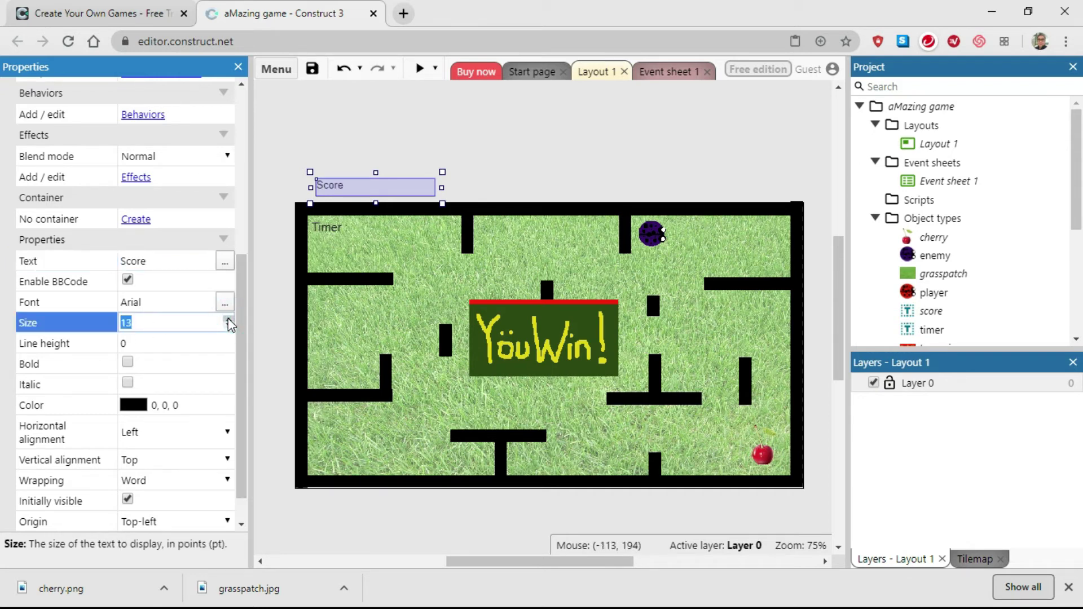
pyautogui.click(229, 320)
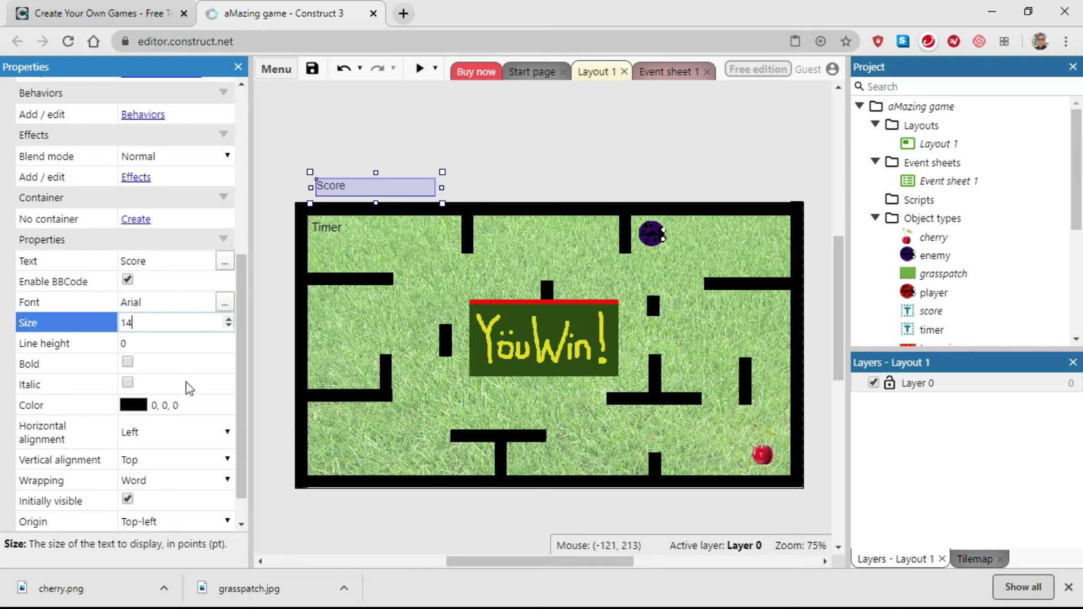
pyautogui.click(150, 261)
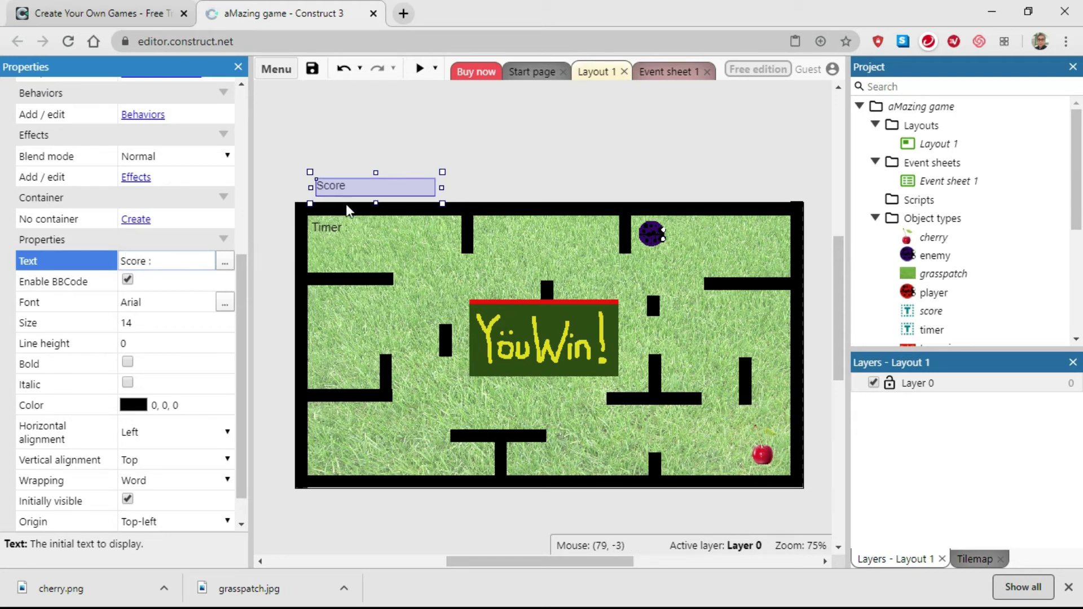
pyautogui.press('Tab')
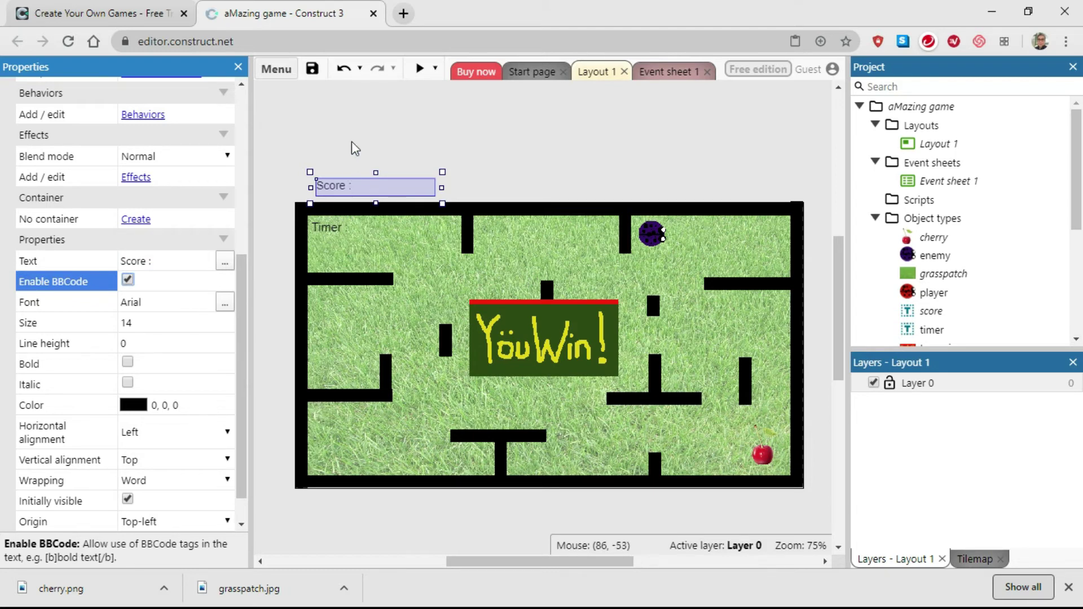
# - Move the score text inside the maze, directly below the Timer text, and deselect it
pyautogui.moveTo(331, 193); pyautogui.dragTo(328, 246)
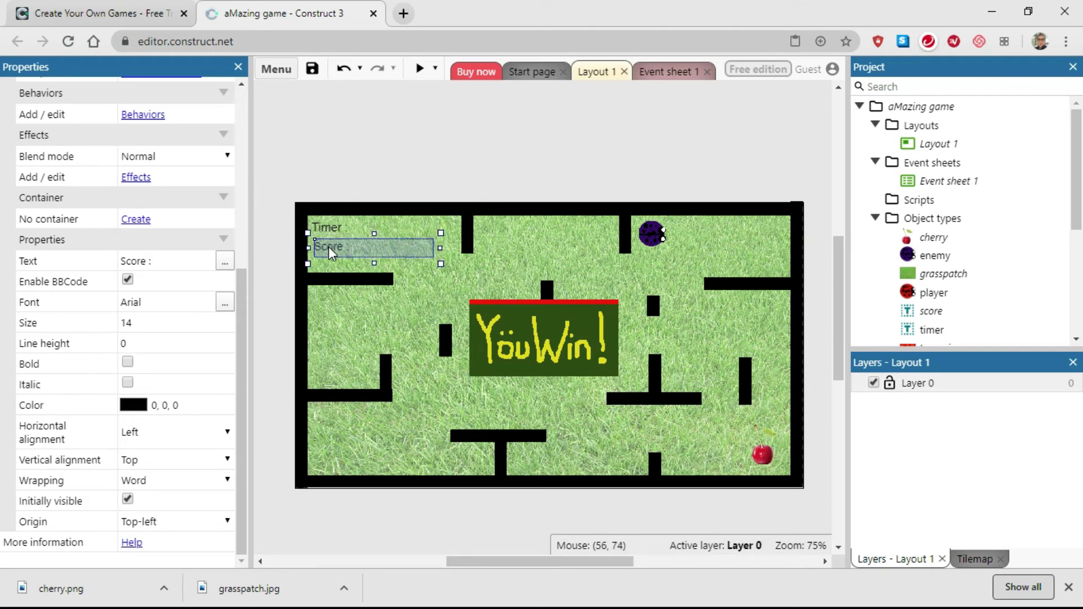
pyautogui.click(613, 150)
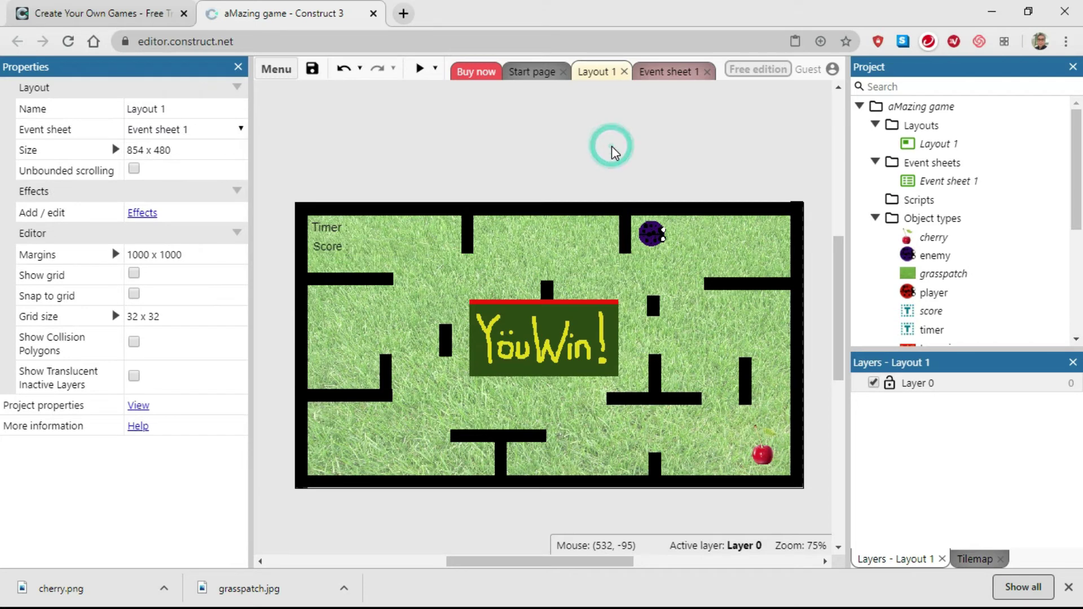
# - Add a global number variable named Score with initial value 0 to Event sheet 1
pyautogui.click(666, 73)
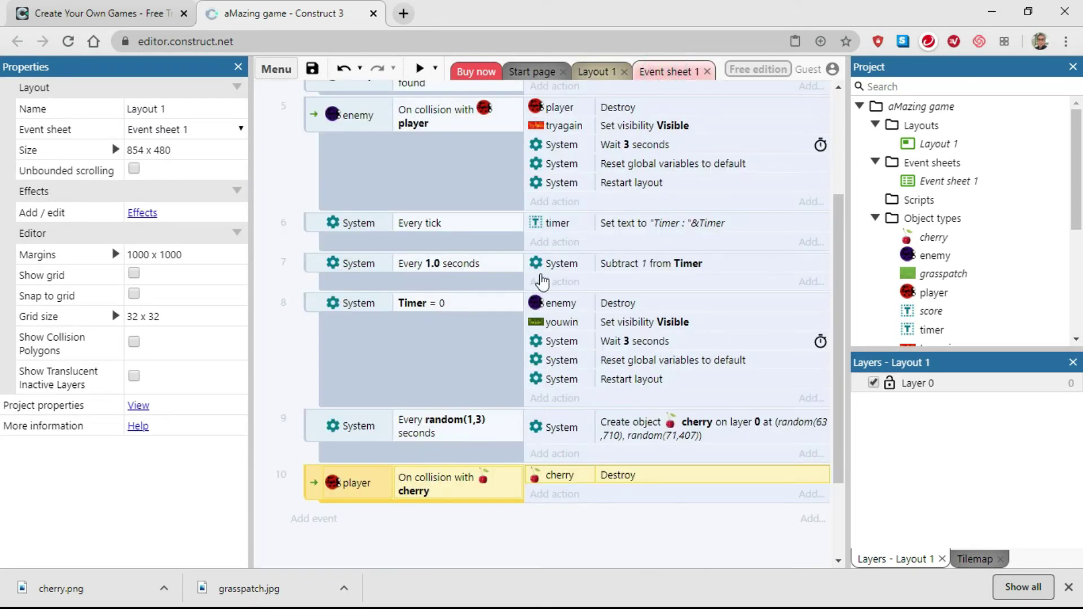
pyautogui.click(311, 225)
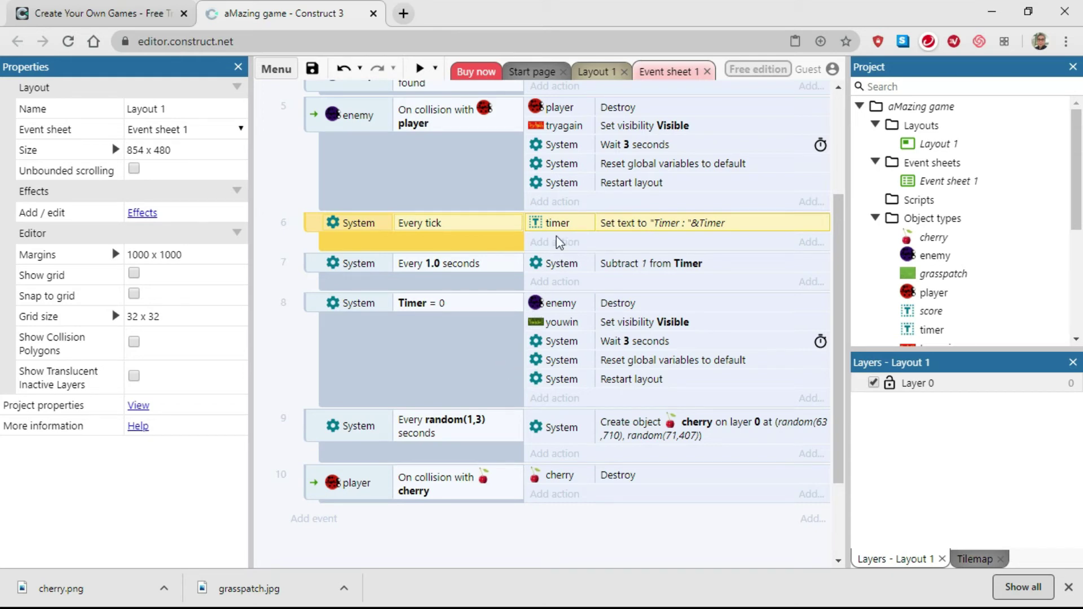
pyautogui.scroll(3, 446, 237)
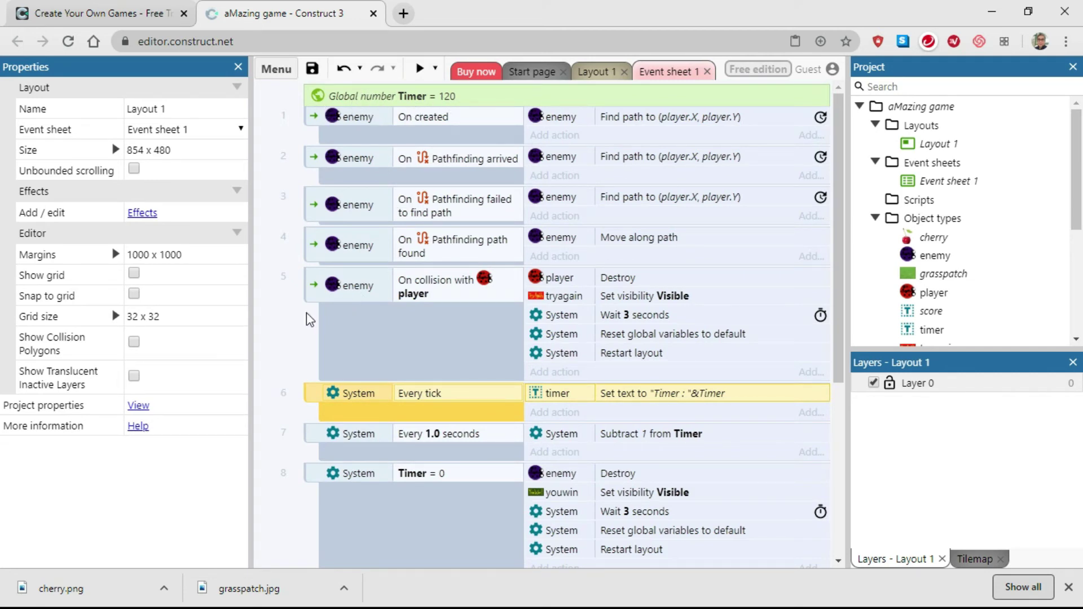
pyautogui.scroll(-5, 286, 320)
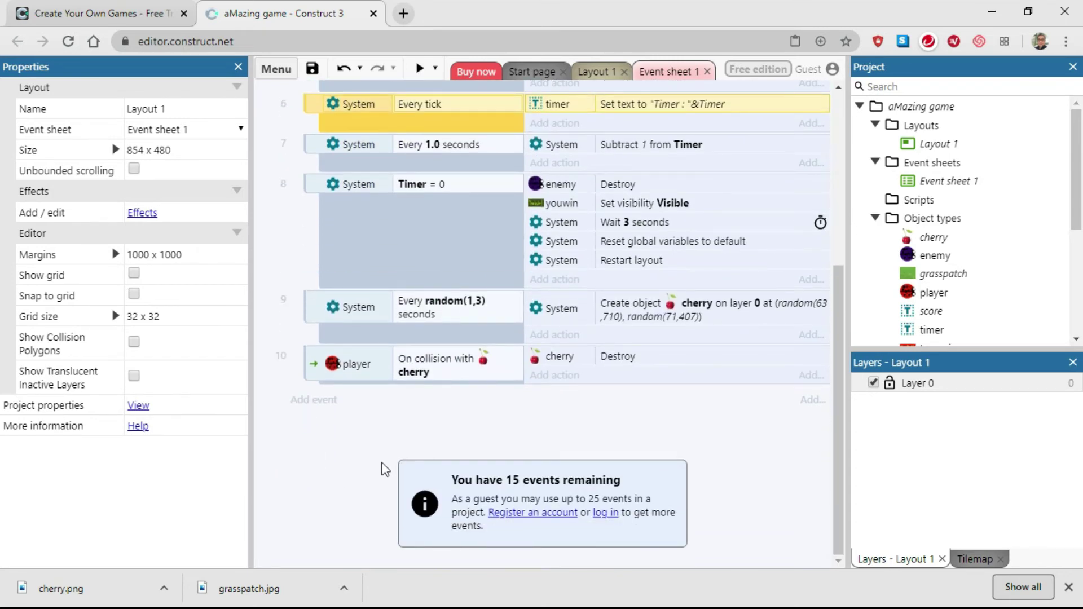
pyautogui.click(378, 426)
pyautogui.rightClick(378, 426)
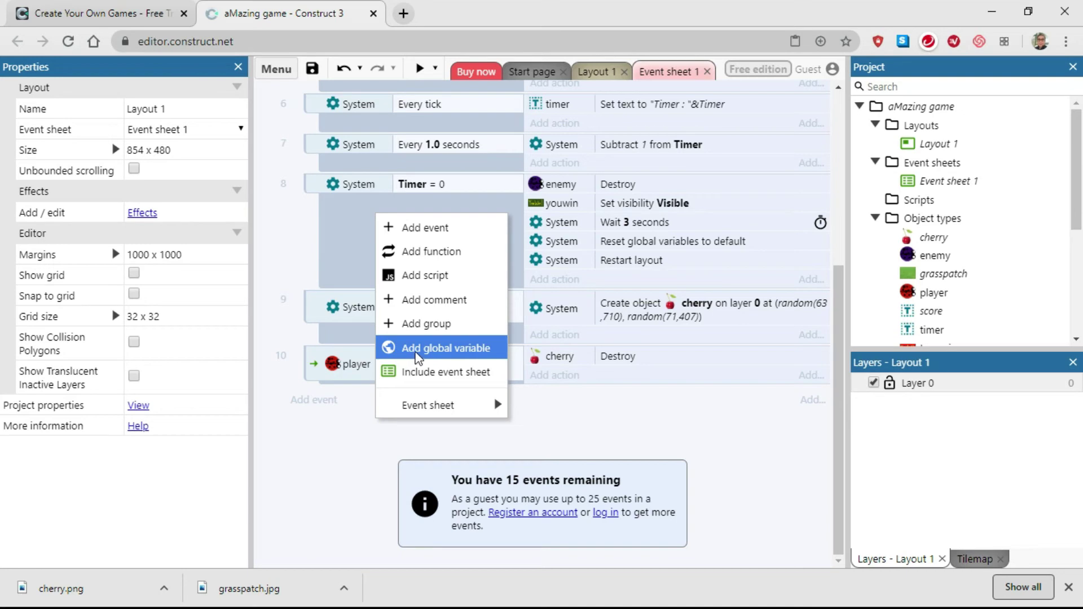
pyautogui.click(430, 350)
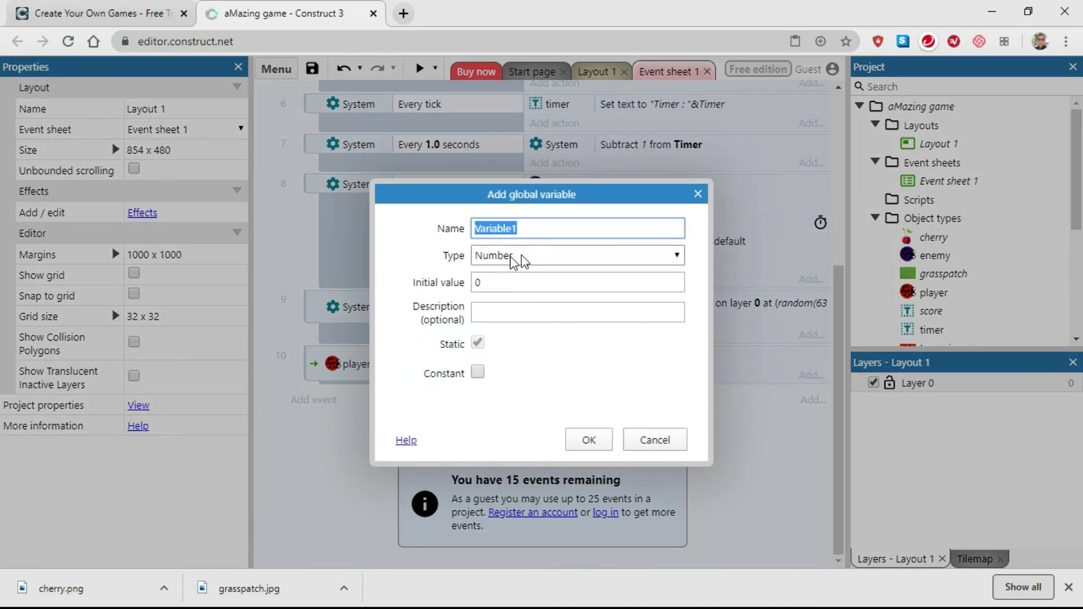
pyautogui.moveTo(527, 228); pyautogui.dragTo(463, 240)
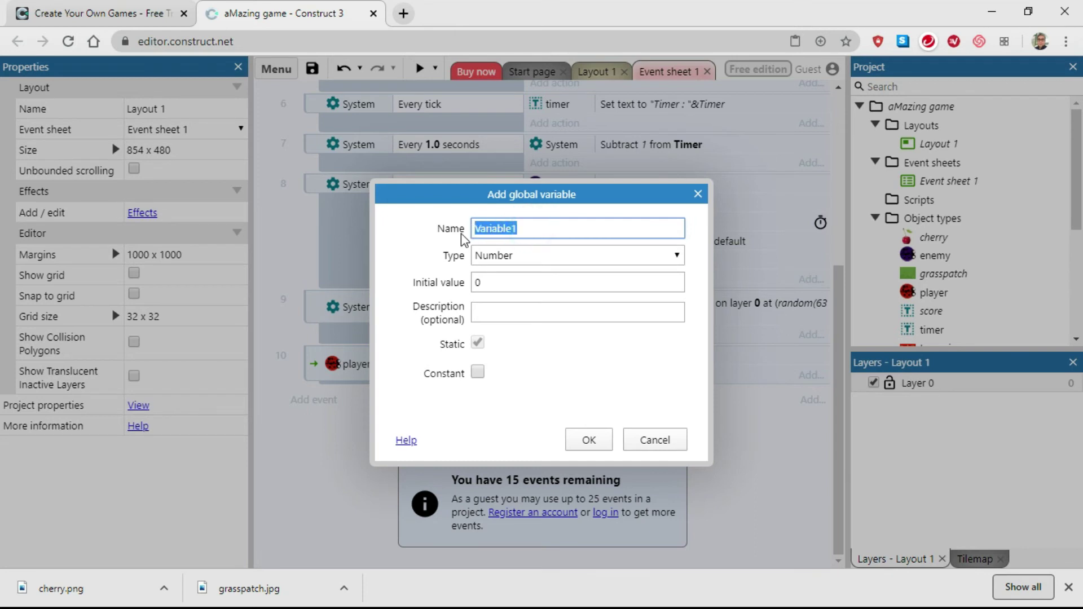
pyautogui.write('Score')
pyautogui.click(588, 440)
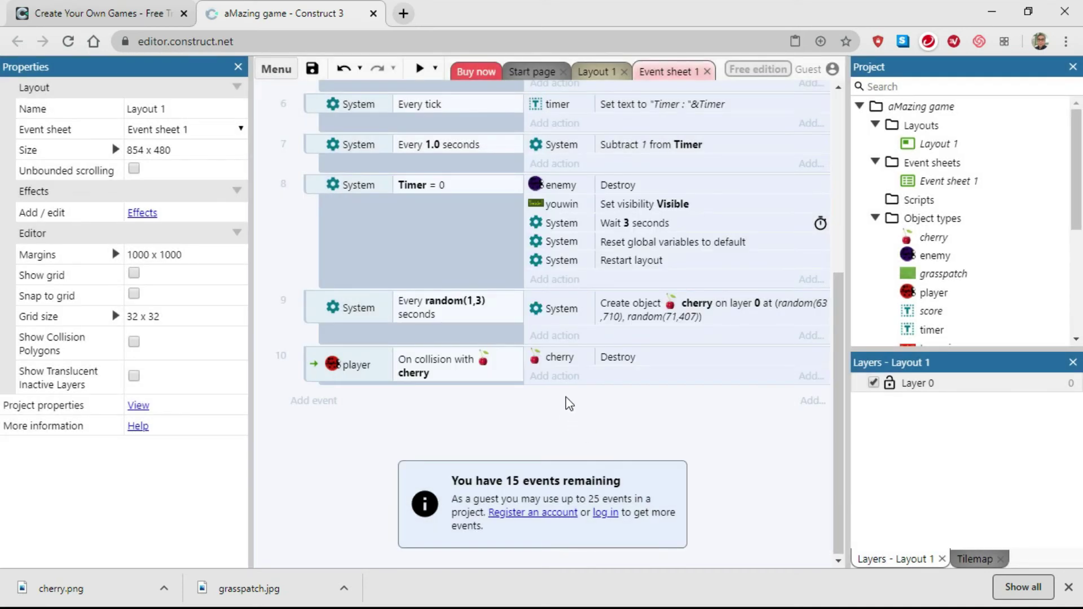
# - Add a Set text action for the score object to the System Every tick event
pyautogui.scroll(5, 556, 378)
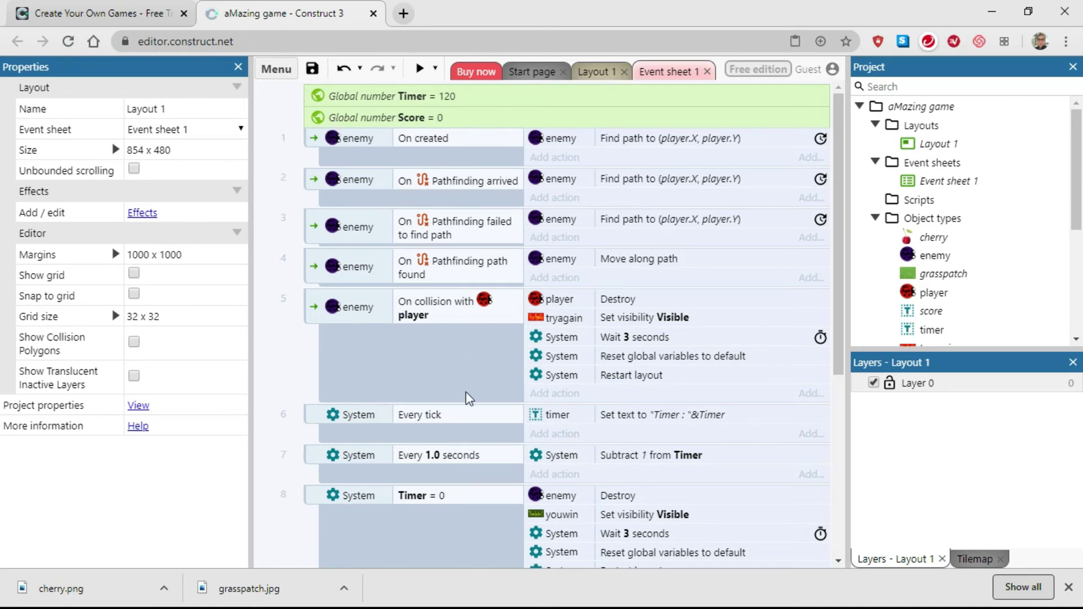
pyautogui.scroll(-3, 466, 394)
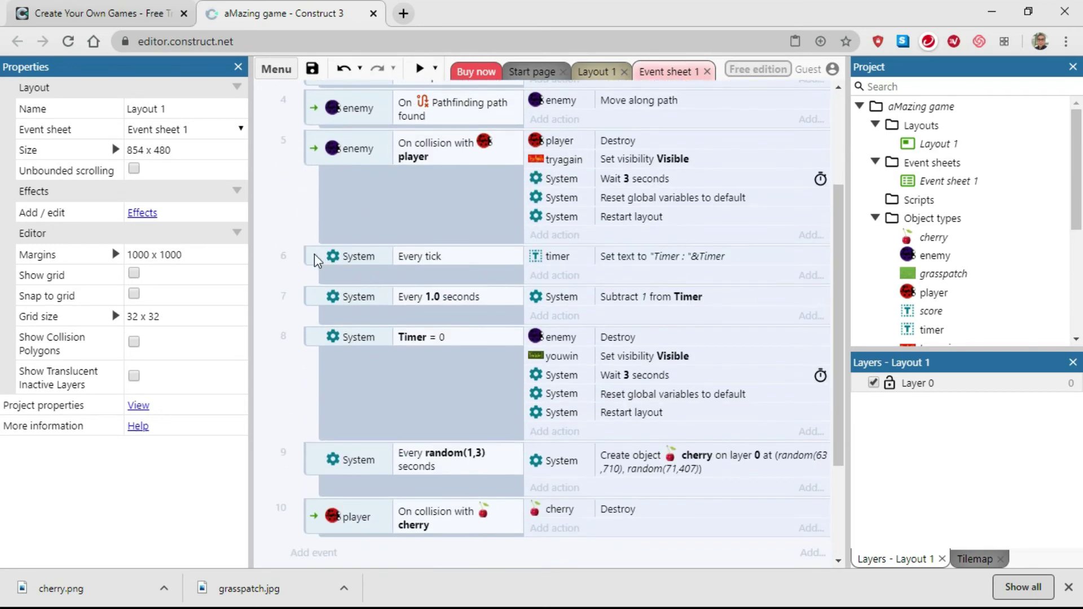
pyautogui.click(310, 264)
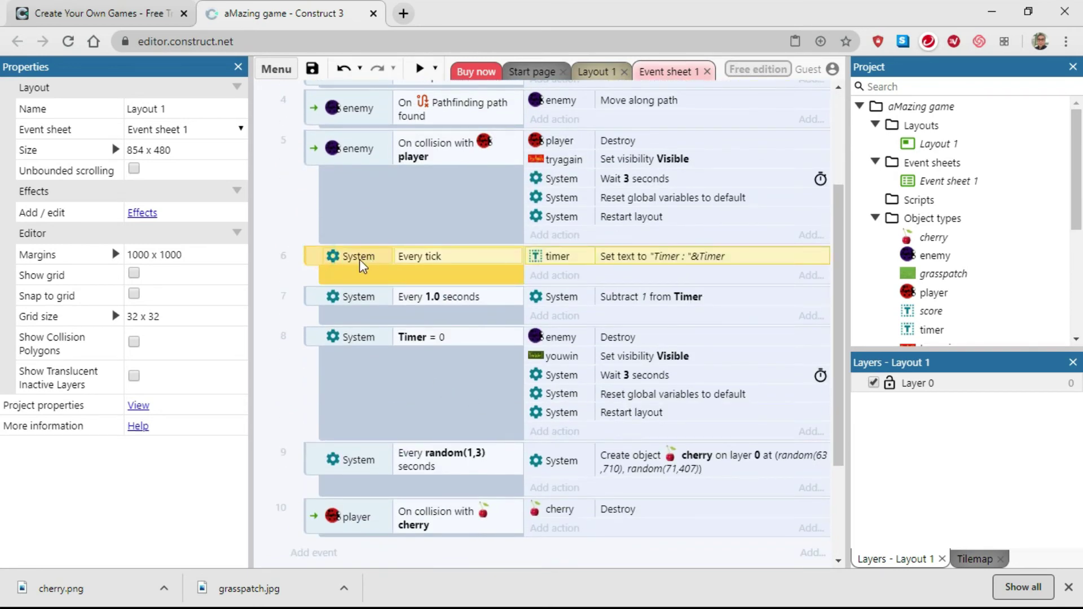
pyautogui.click(553, 276)
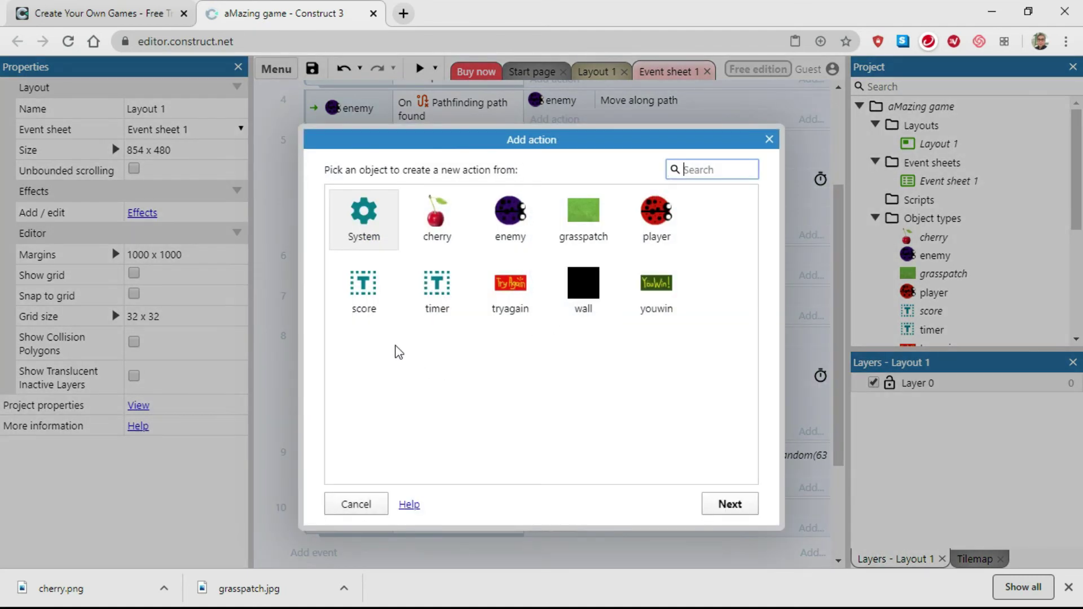
pyautogui.click(364, 292)
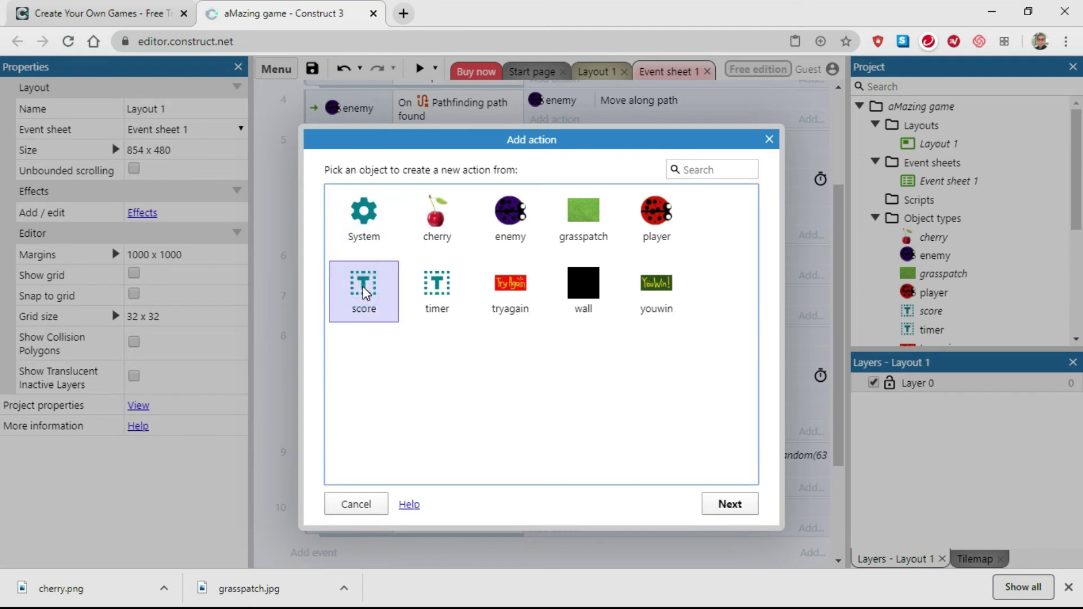
pyautogui.click(729, 505)
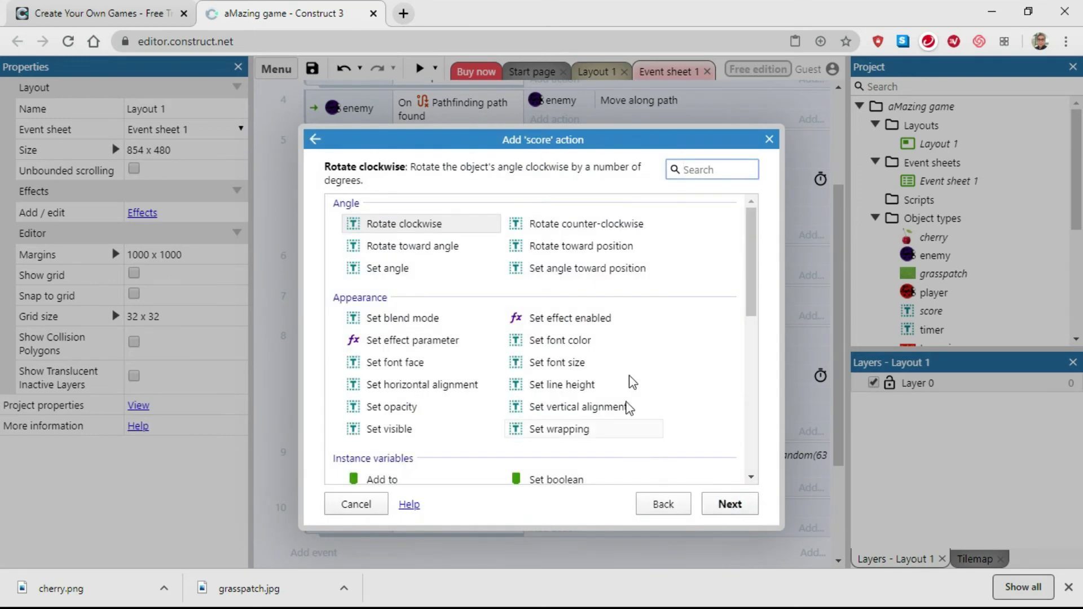
pyautogui.moveTo(752, 249); pyautogui.dragTo(759, 370)
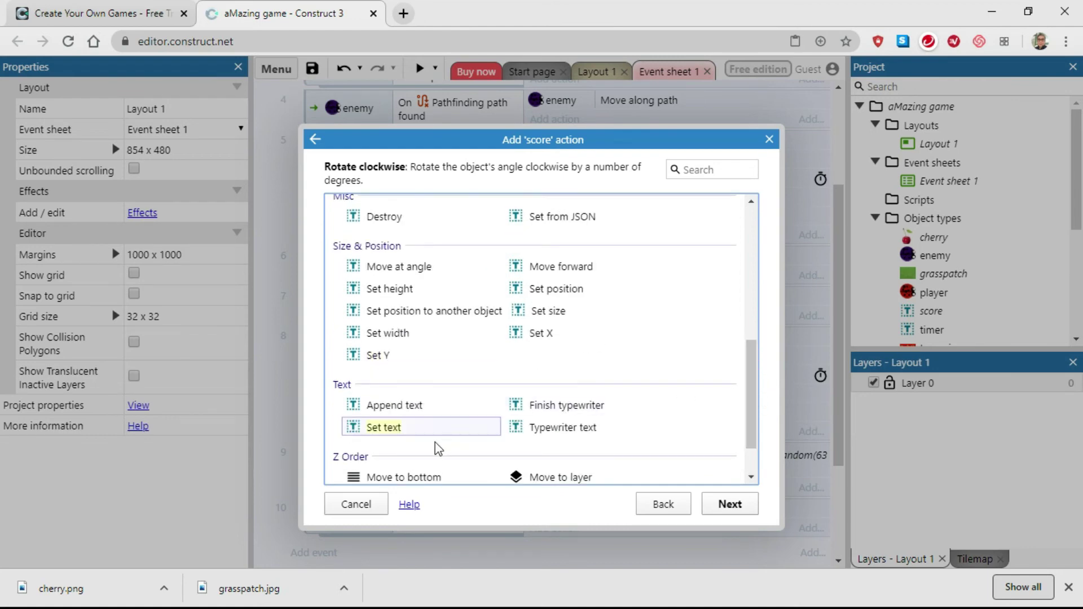
pyautogui.click(385, 429)
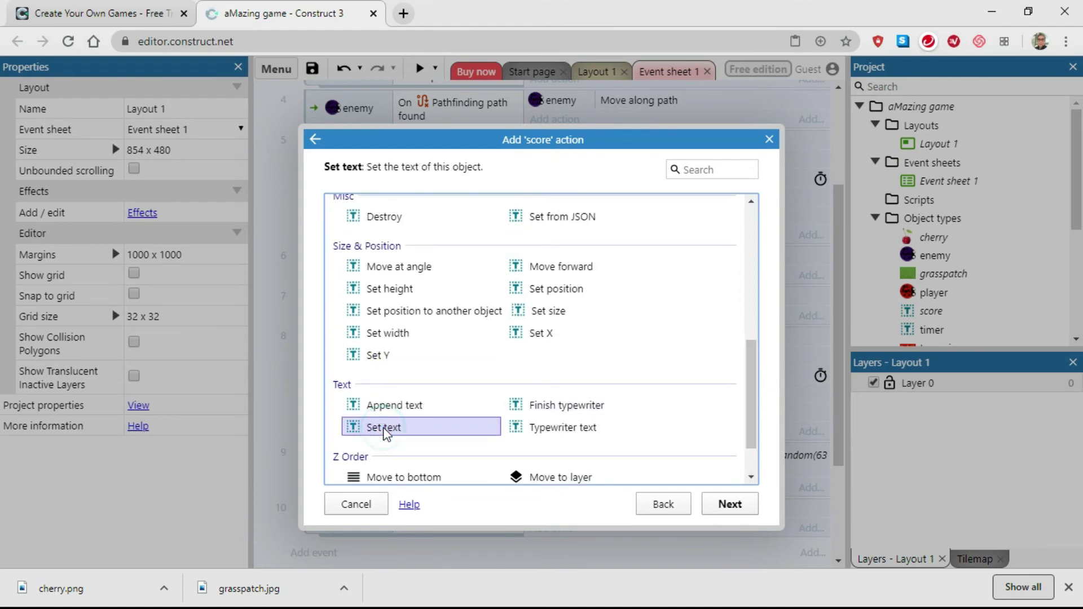
pyautogui.click(731, 505)
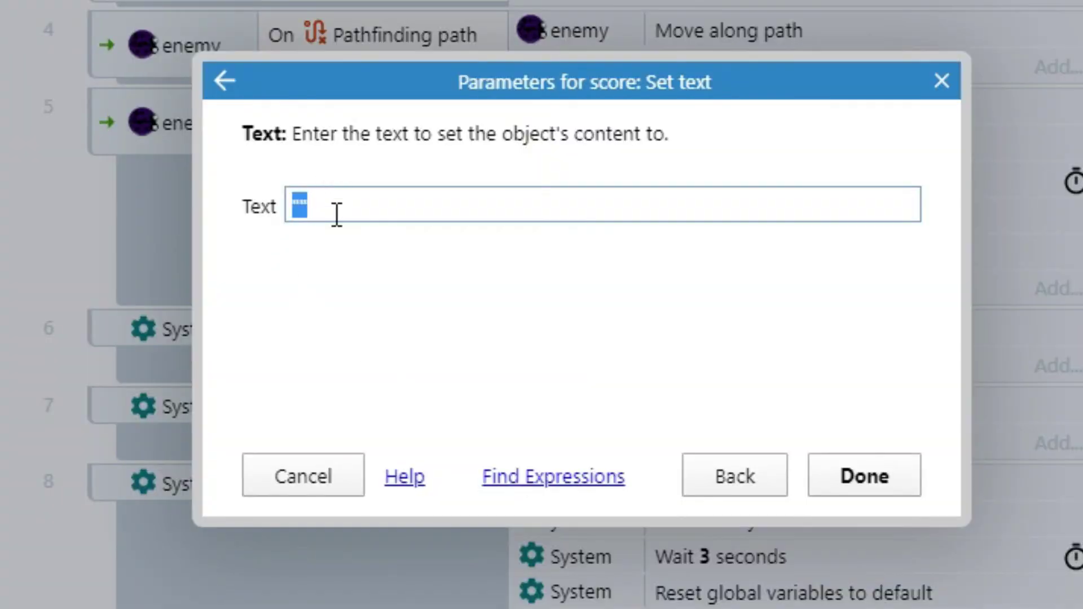
# - Set the action's text expression to "Score : "&Score, using the global variable Score, and finish the action
pyautogui.click(300, 207)
pyautogui.write('Sc')
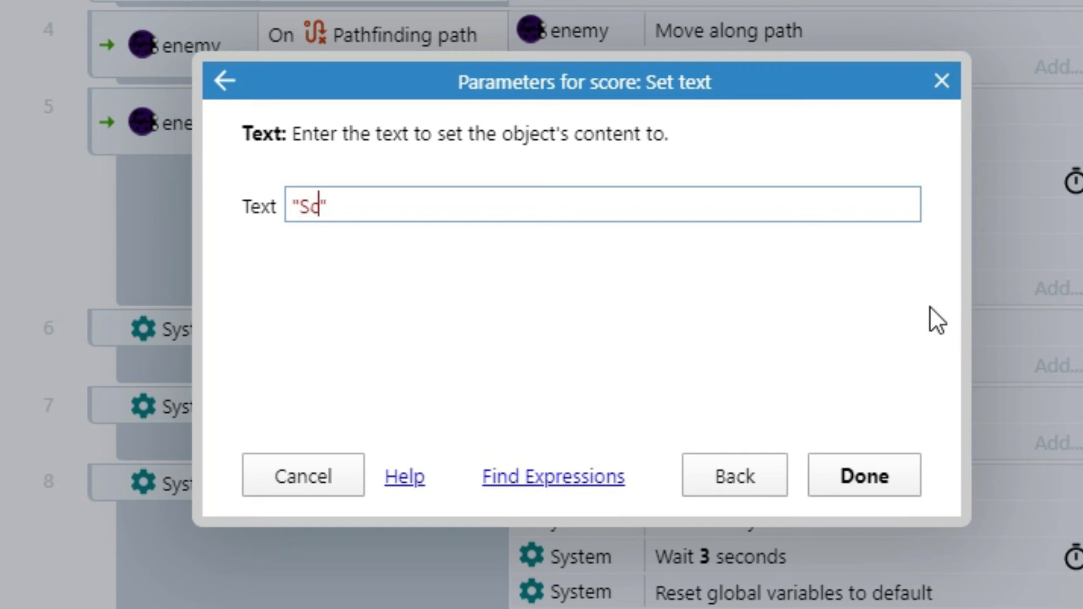
pyautogui.write('ore :')
pyautogui.press('Left')
pyautogui.press('Left')
pyautogui.press('Left')
pyautogui.press('Right')
pyautogui.press('Right')
pyautogui.press('Right')
pyautogui.write('&')
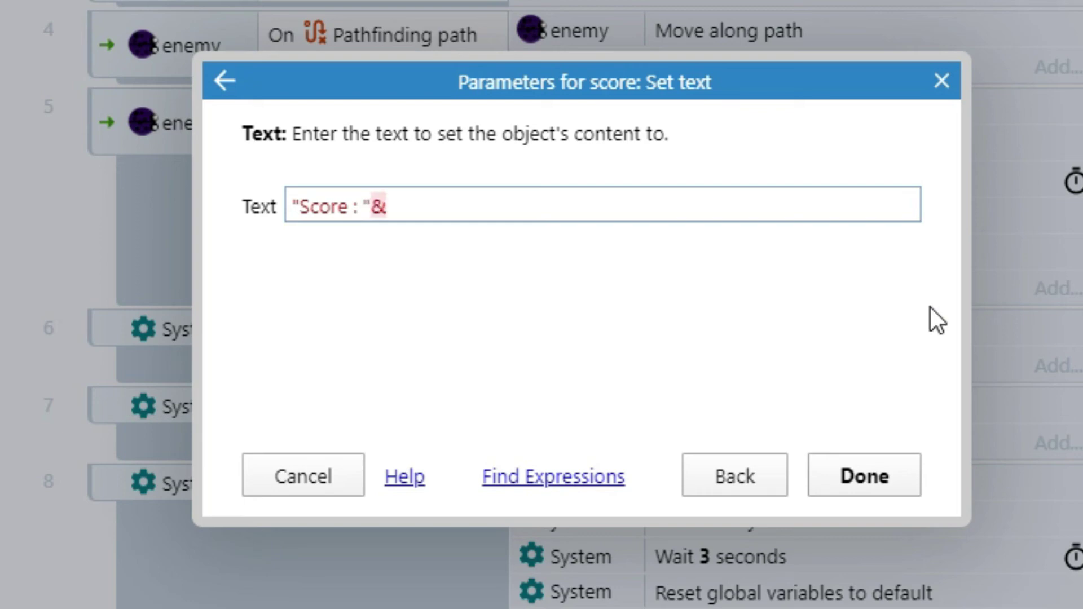
pyautogui.write('s')
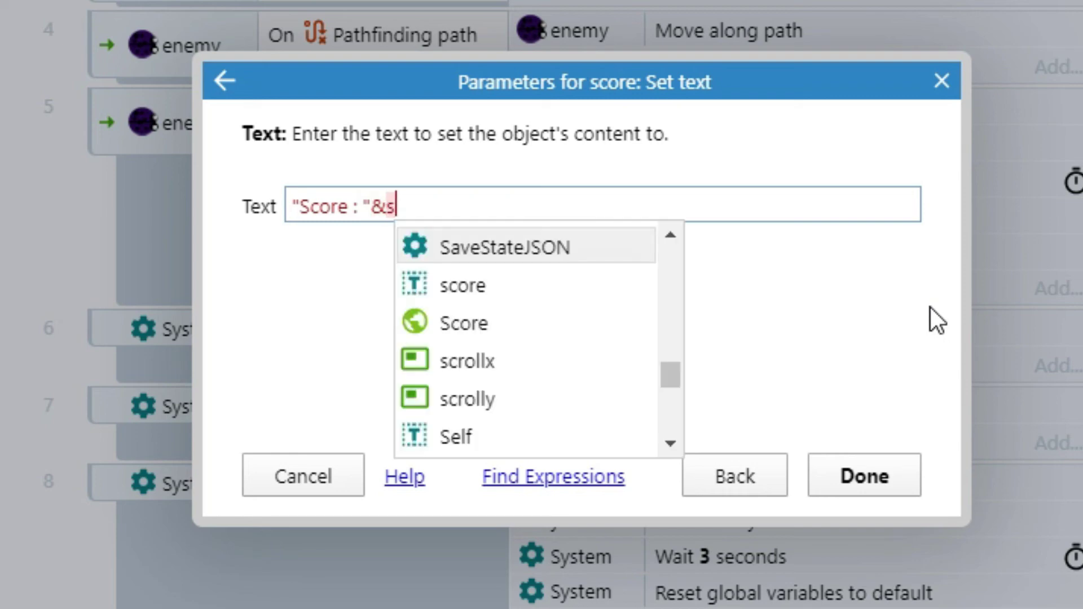
pyautogui.write('co')
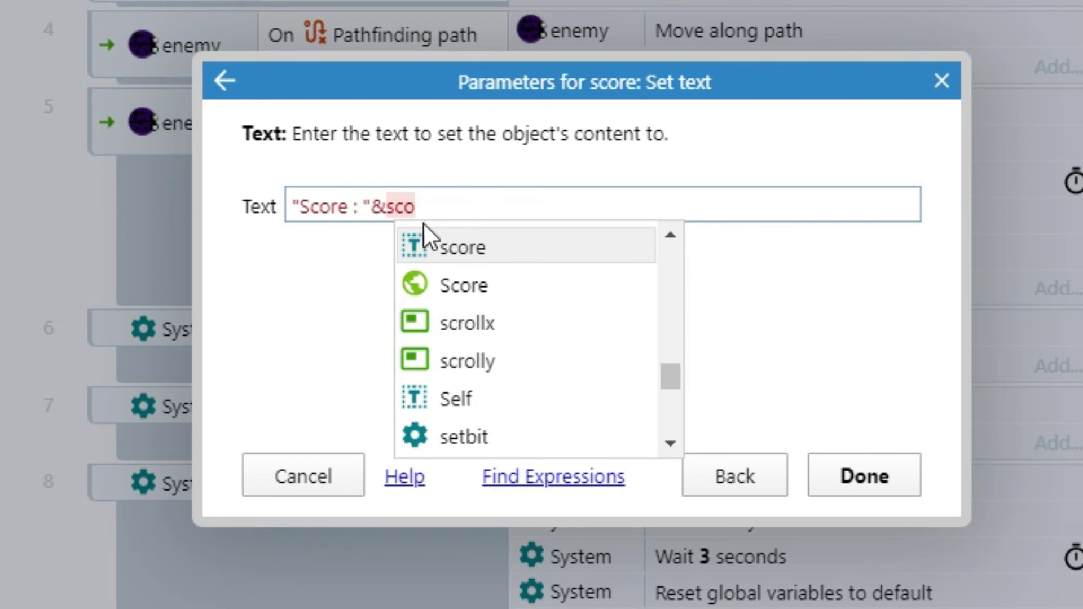
pyautogui.click(463, 287)
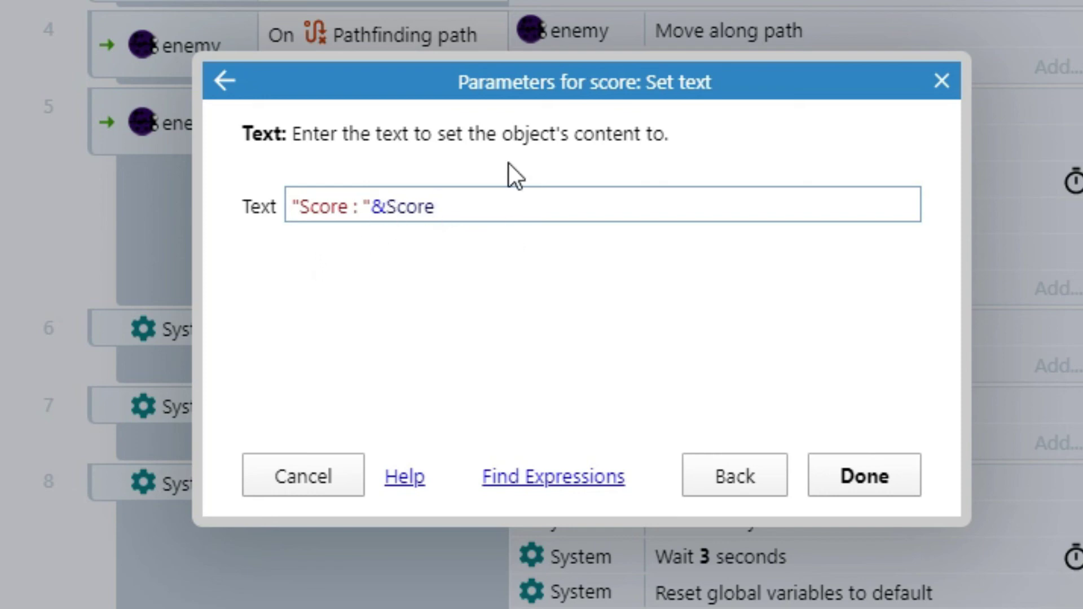
pyautogui.click(862, 475)
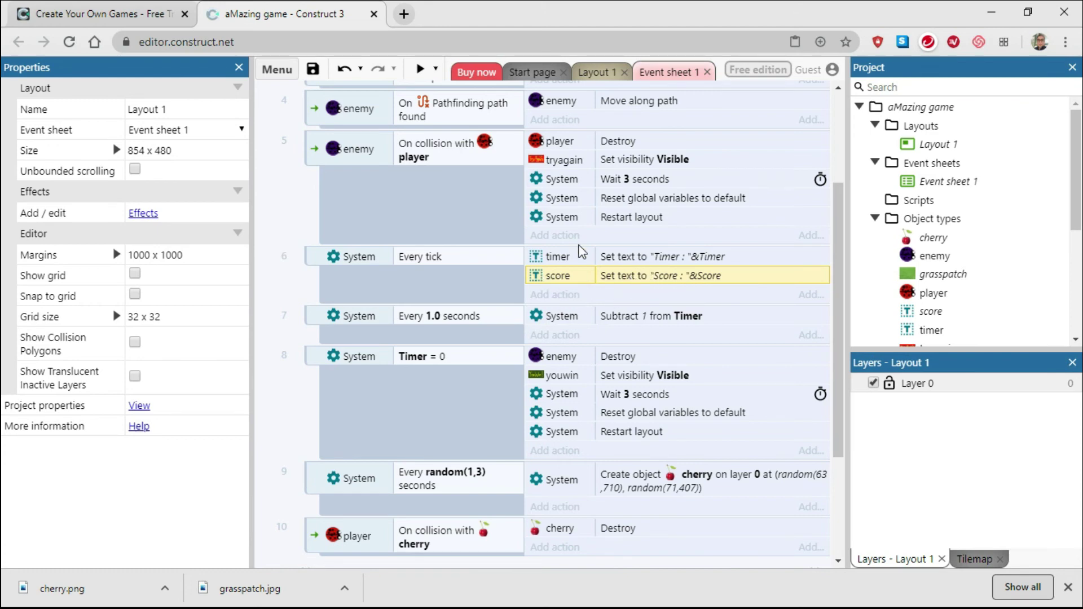
# - Preview the game to check the score display while steering the player up and left, then close the preview
pyautogui.scroll(3, 557, 220)
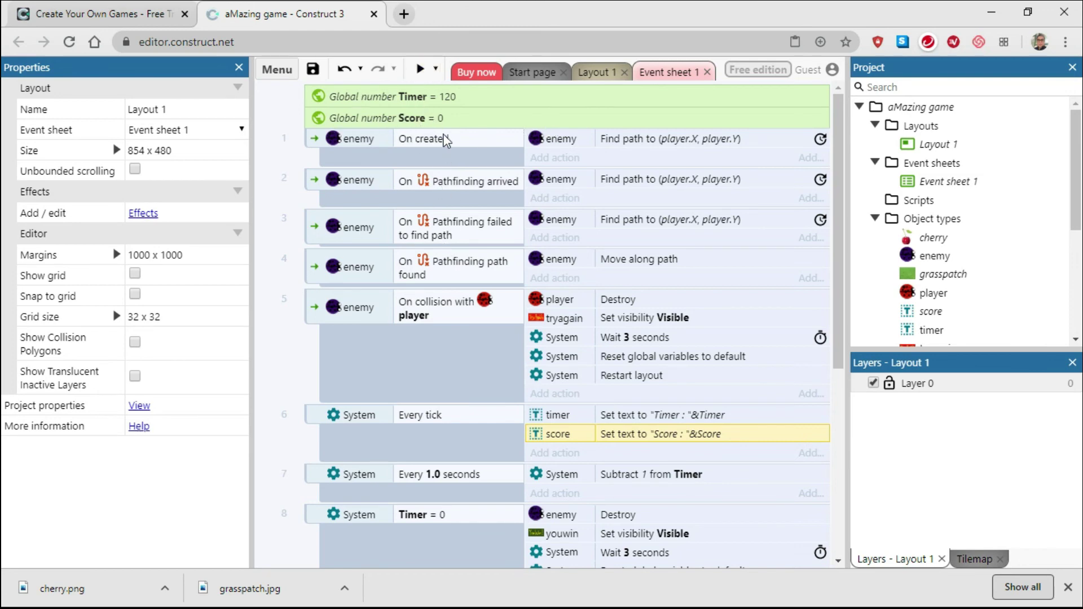
pyautogui.click(420, 70)
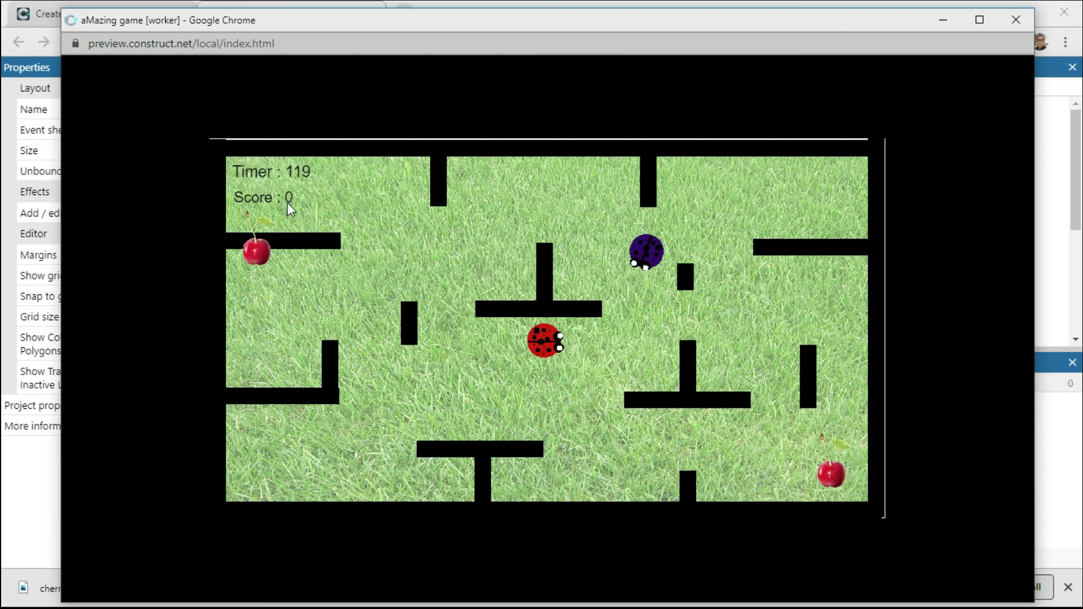
pyautogui.press('Up')
pyautogui.press('Left')
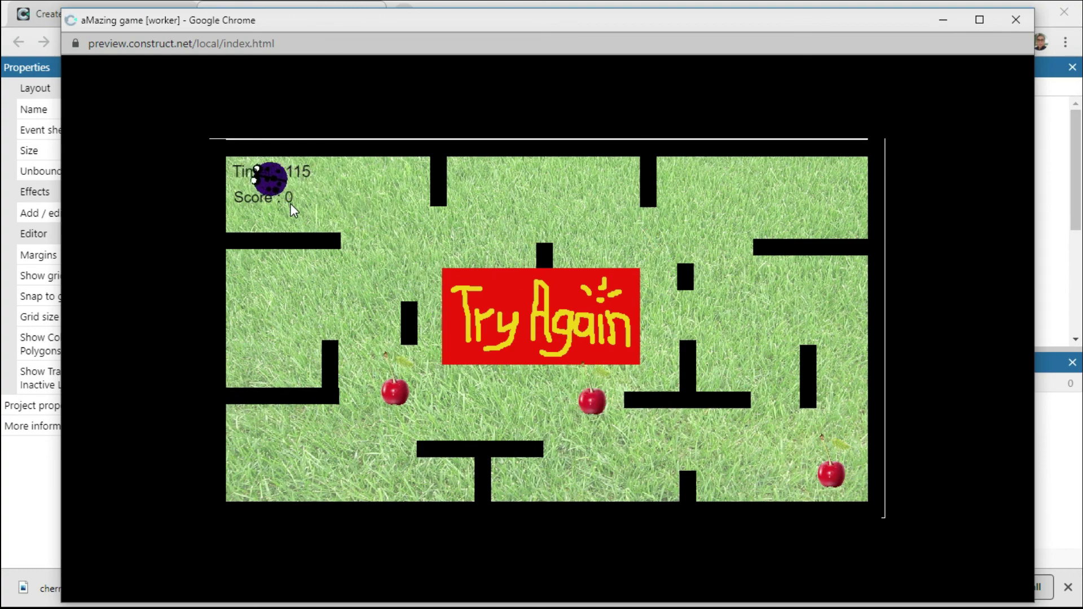
pyautogui.click(1015, 24)
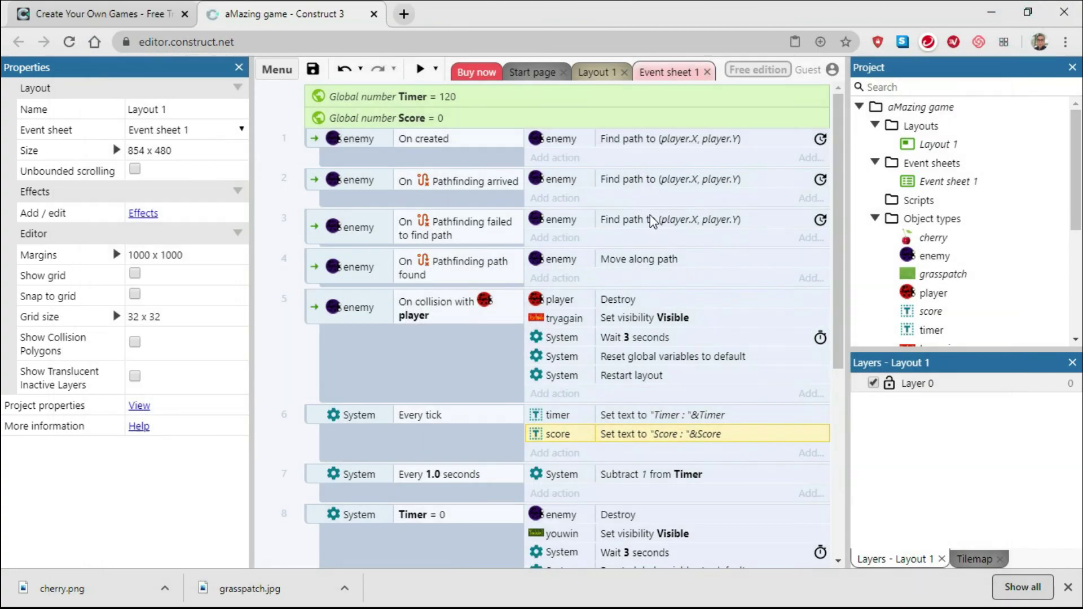
# - Add a System Add to action to the player's On collision with cherry event
pyautogui.scroll(-3, 641, 260)
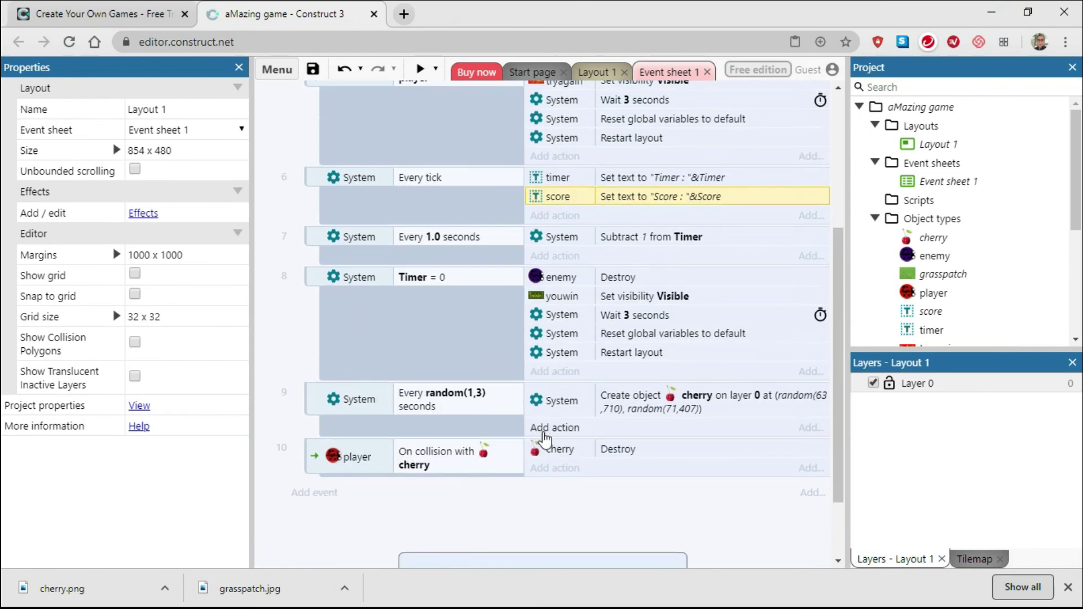
pyautogui.scroll(-1, 510, 420)
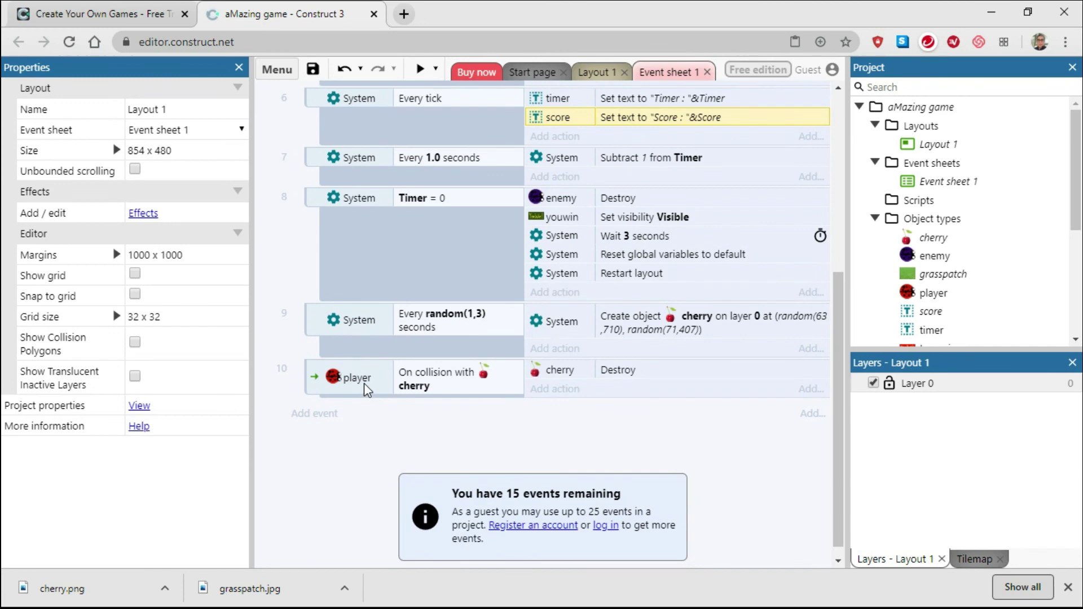
pyautogui.scroll(1, 367, 392)
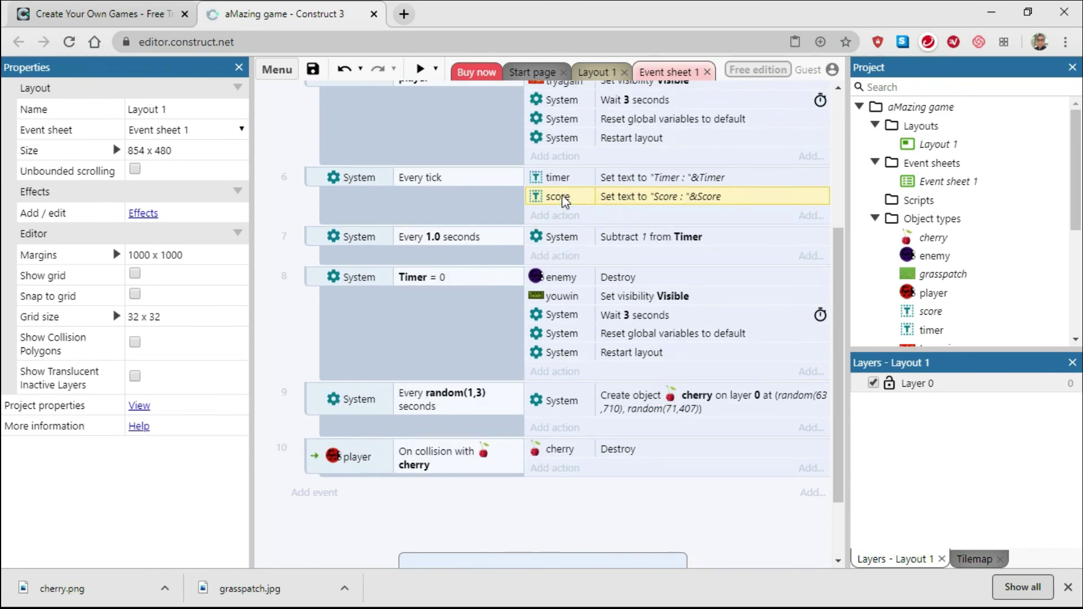
pyautogui.scroll(-1, 587, 204)
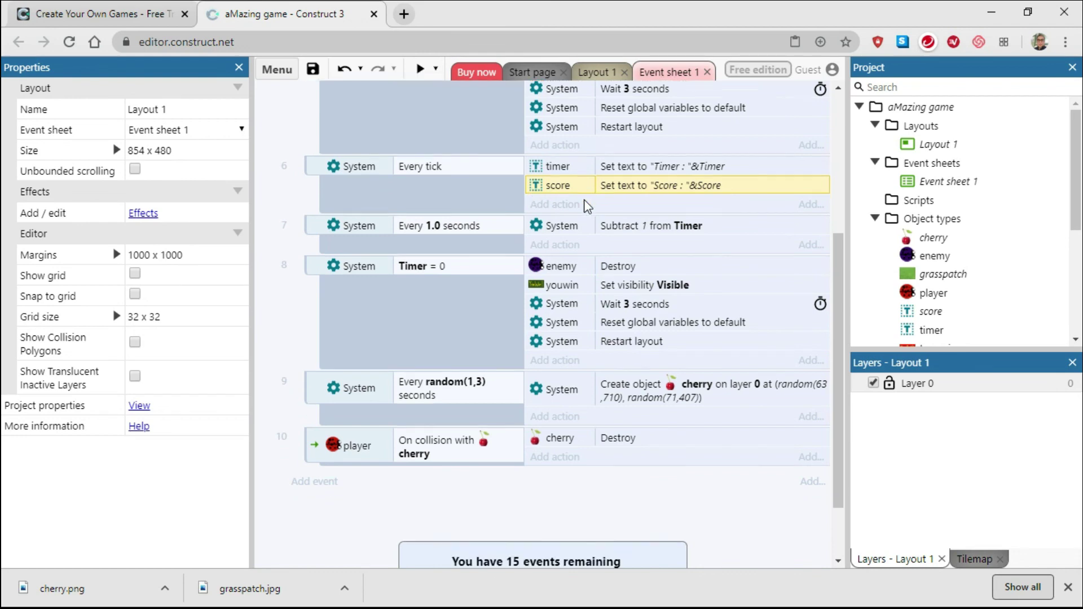
pyautogui.click(314, 360)
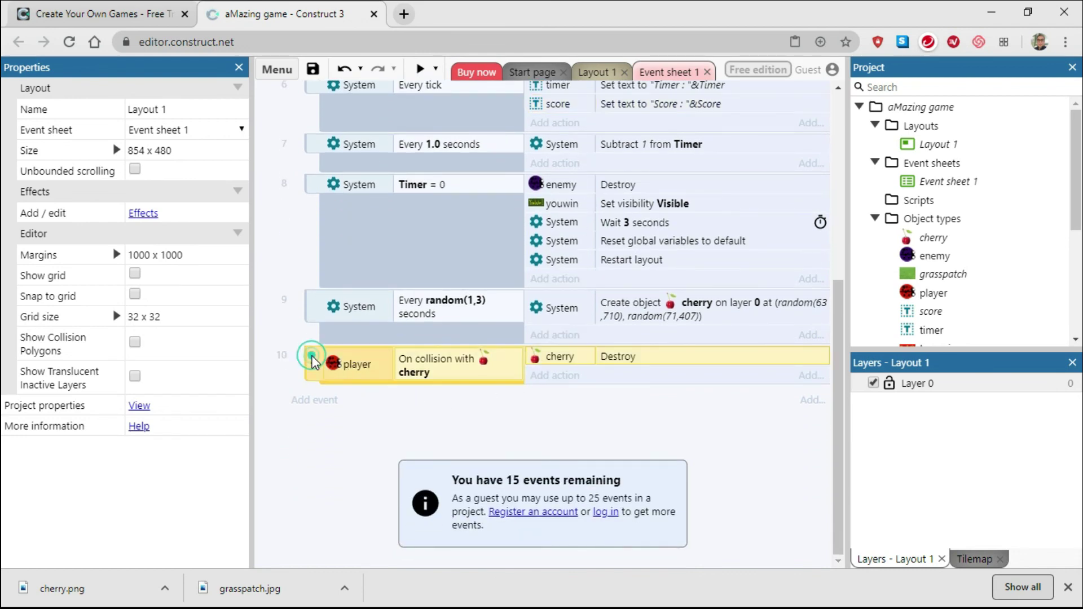
pyautogui.click(479, 405)
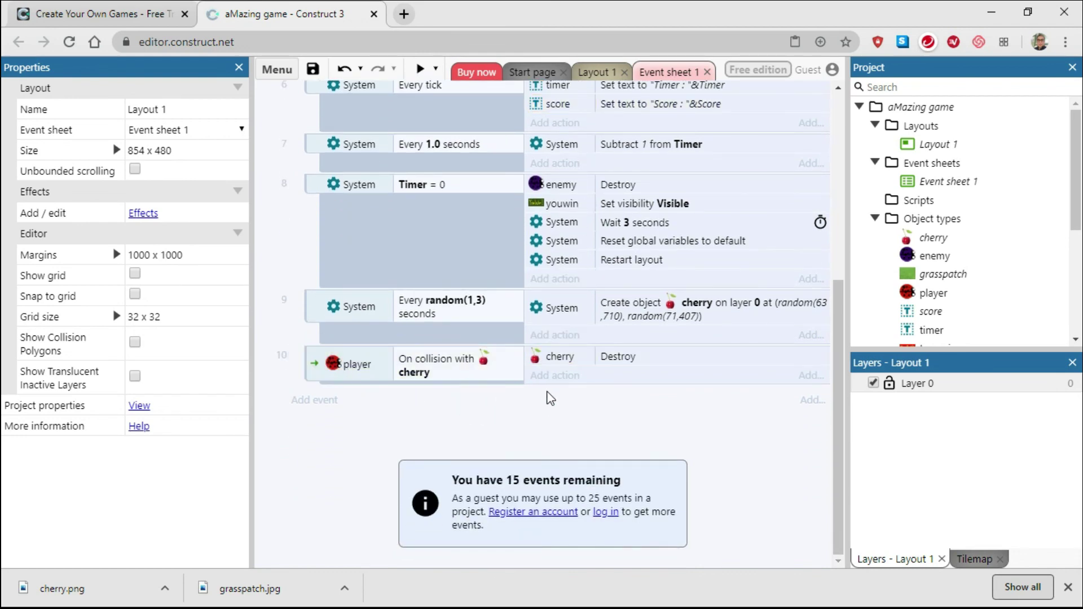
pyautogui.click(547, 374)
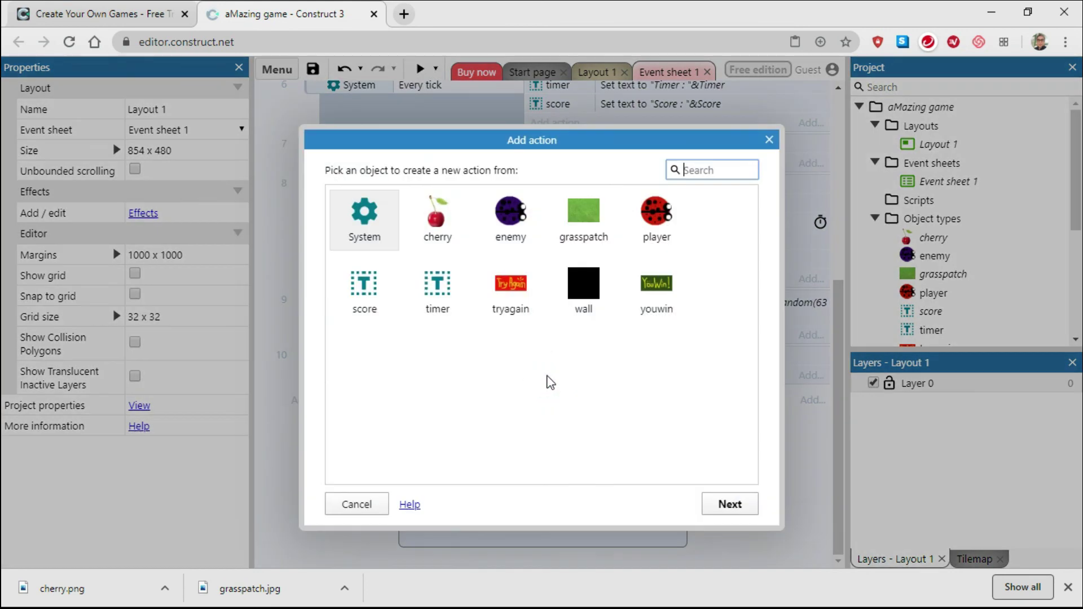
pyautogui.click(362, 225)
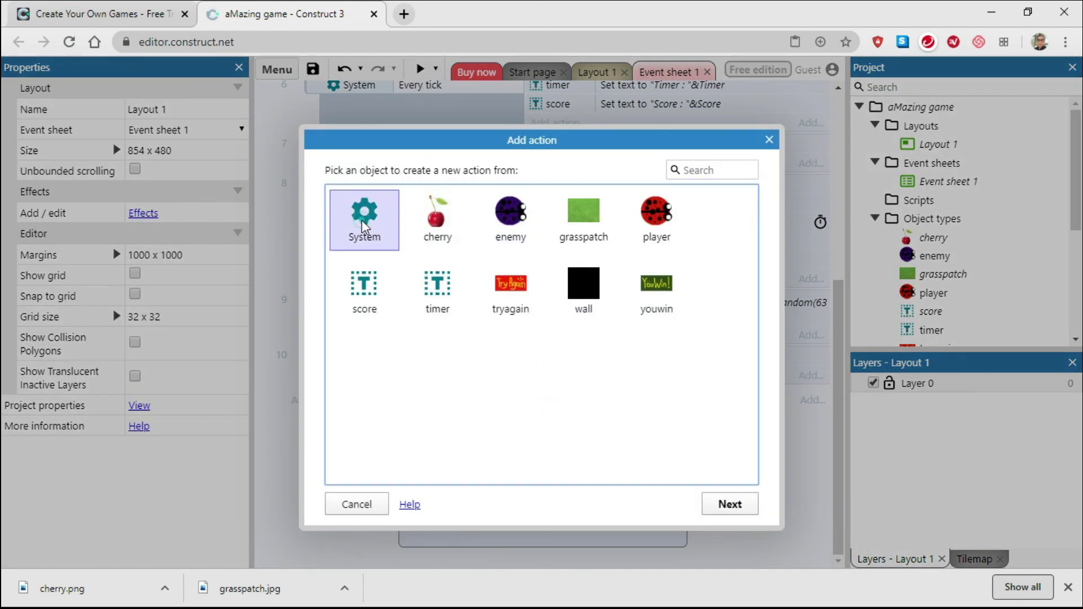
pyautogui.click(735, 511)
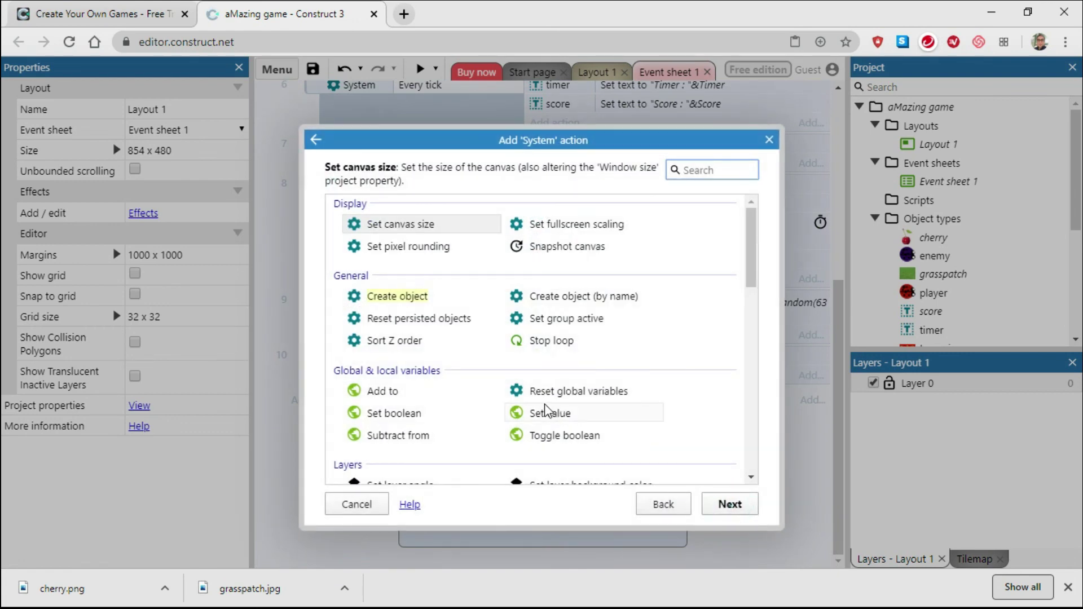
pyautogui.scroll(-2, 525, 412)
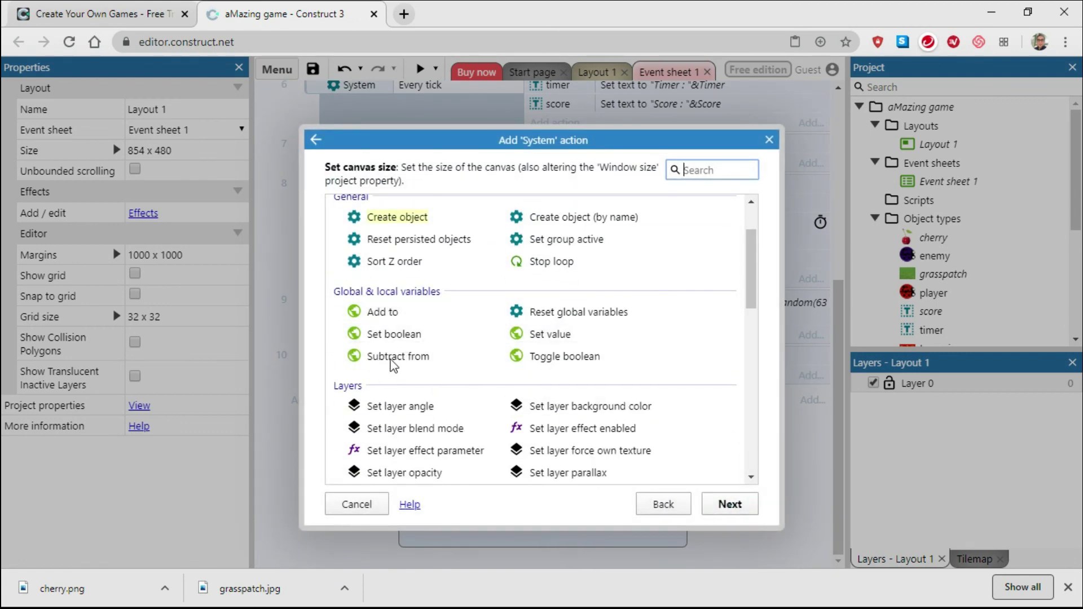
pyautogui.click(385, 318)
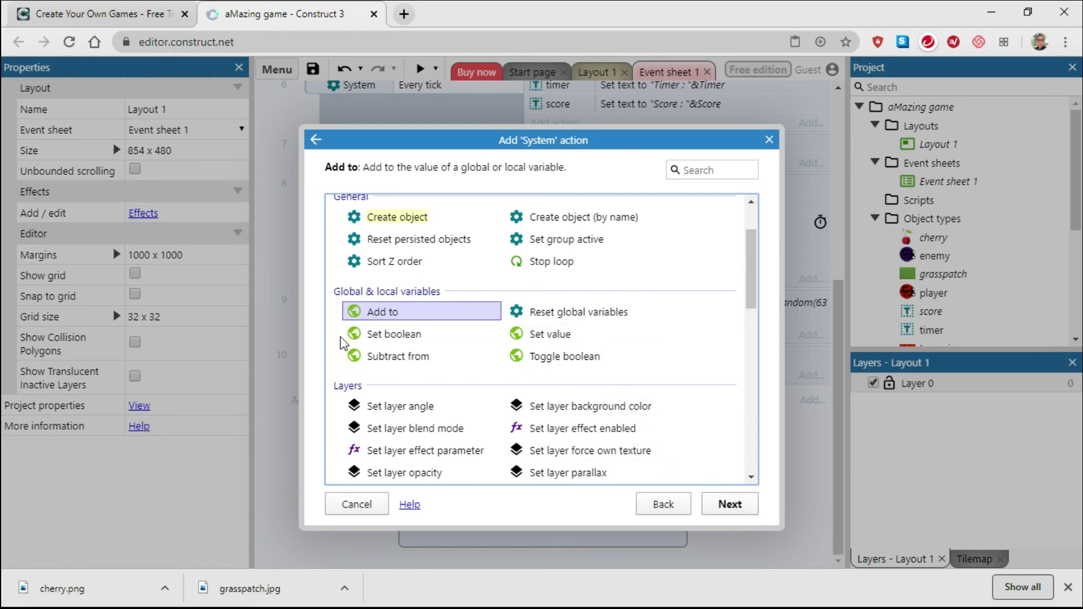
pyautogui.click(728, 509)
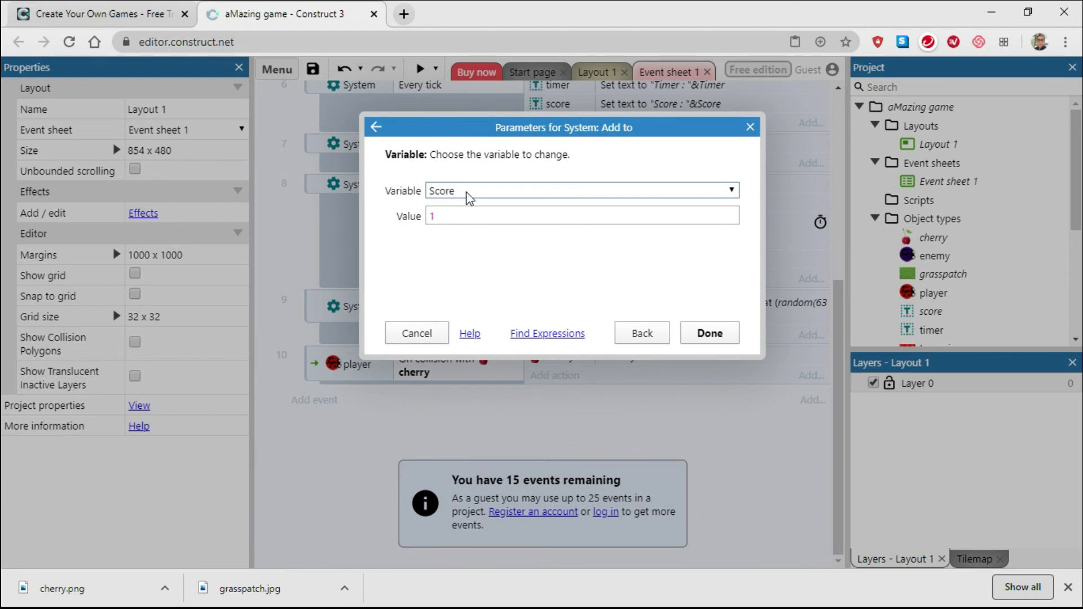
# - Choose Score as the variable for the Add to action, keep the value 1, and finish the action
pyautogui.click(467, 192)
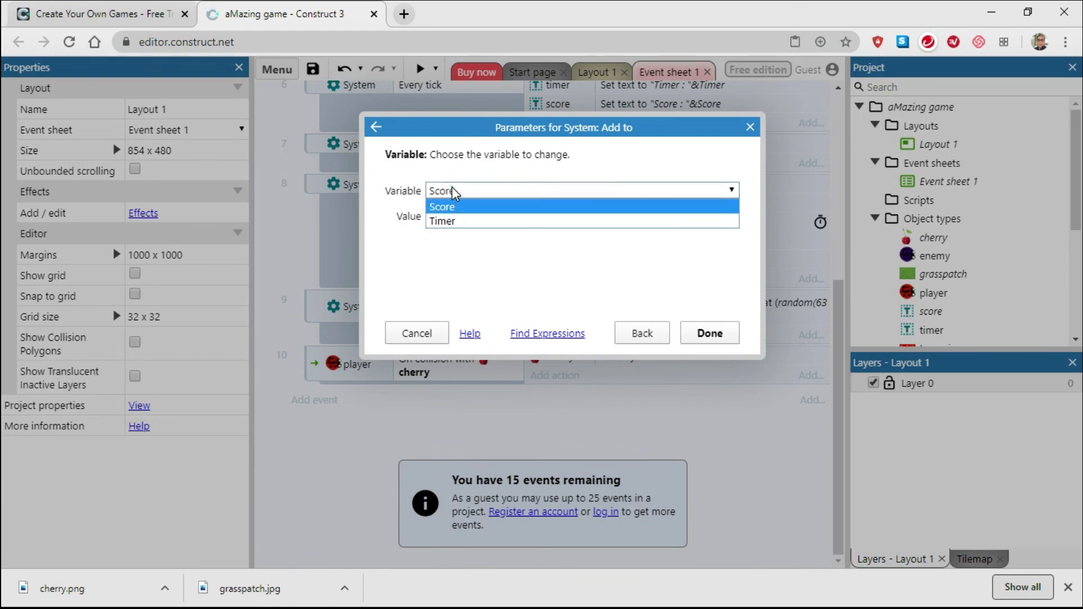
pyautogui.click(433, 207)
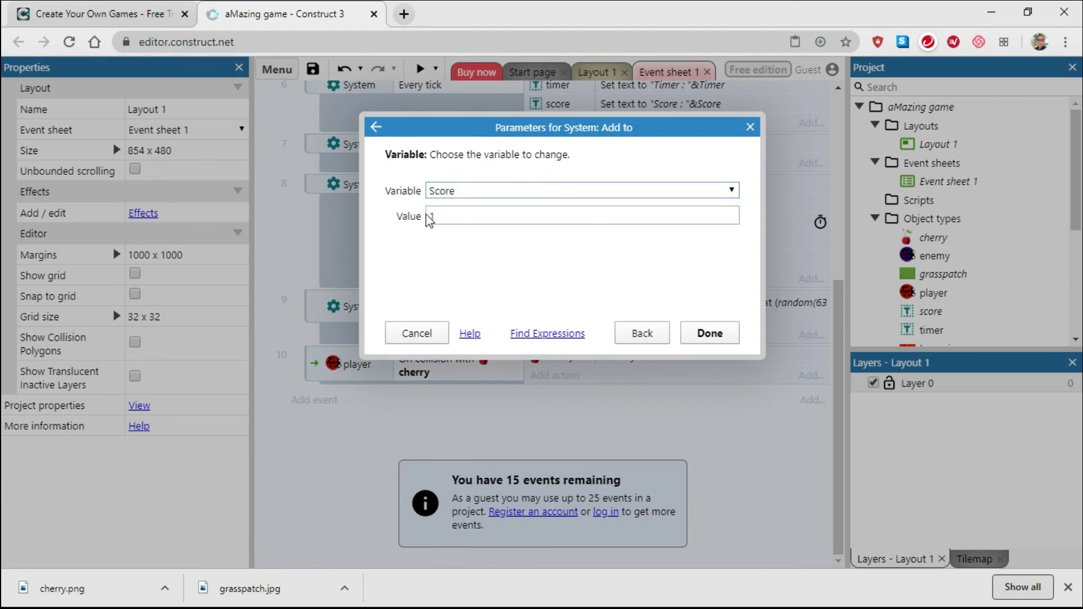
pyautogui.click(709, 334)
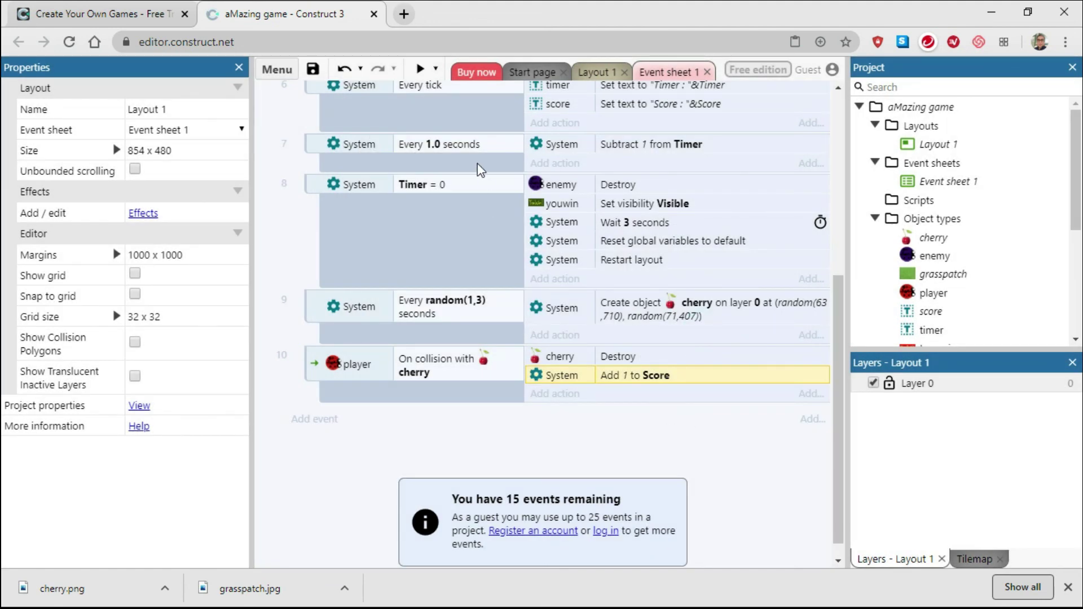
# - Preview the game and steer the player through the maze to a cherry to check the score counting
pyautogui.click(421, 70)
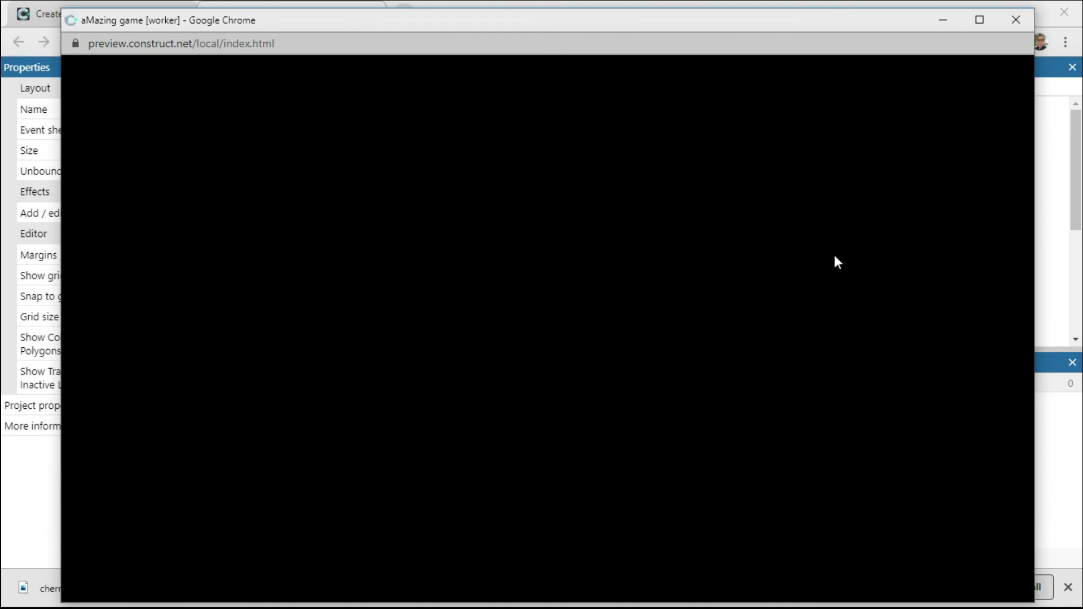
pyautogui.press('Left')
pyautogui.press('Up')
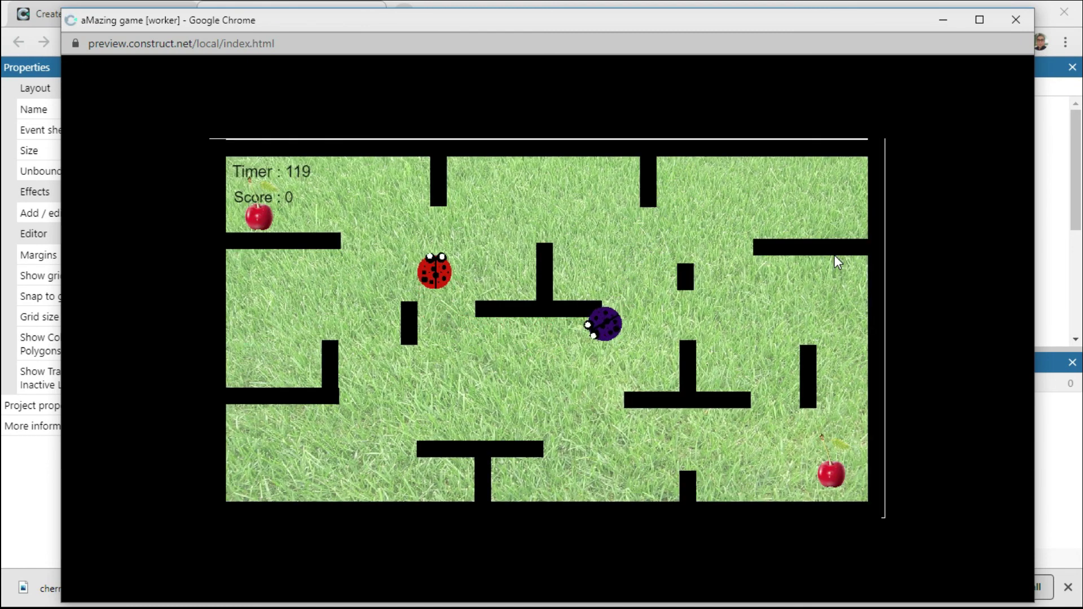
pyautogui.press('Left')
pyautogui.press('Right')
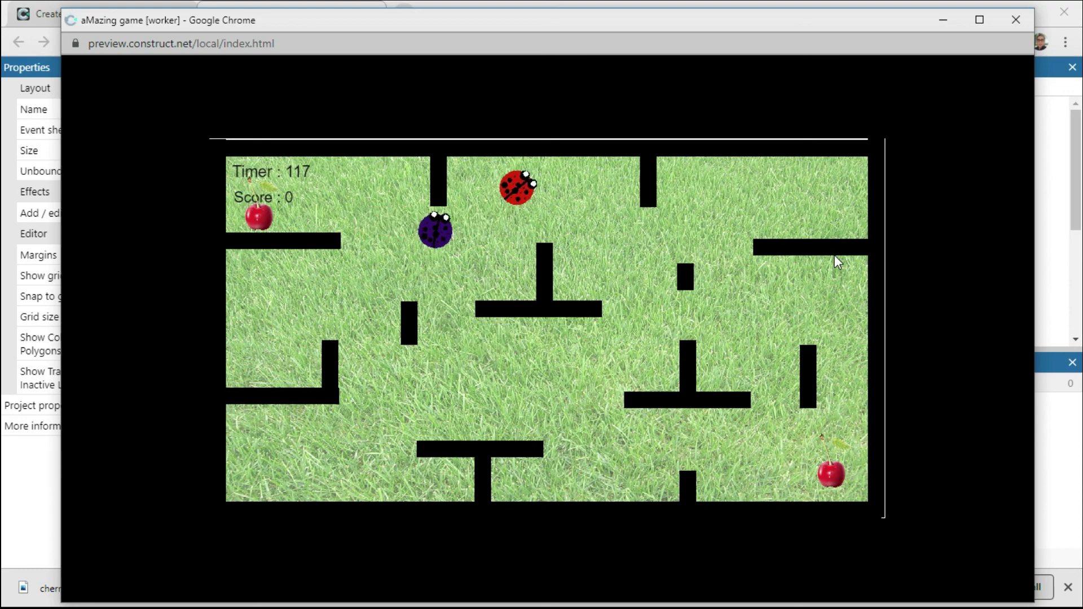
pyautogui.press('Down')
pyautogui.press('Left')
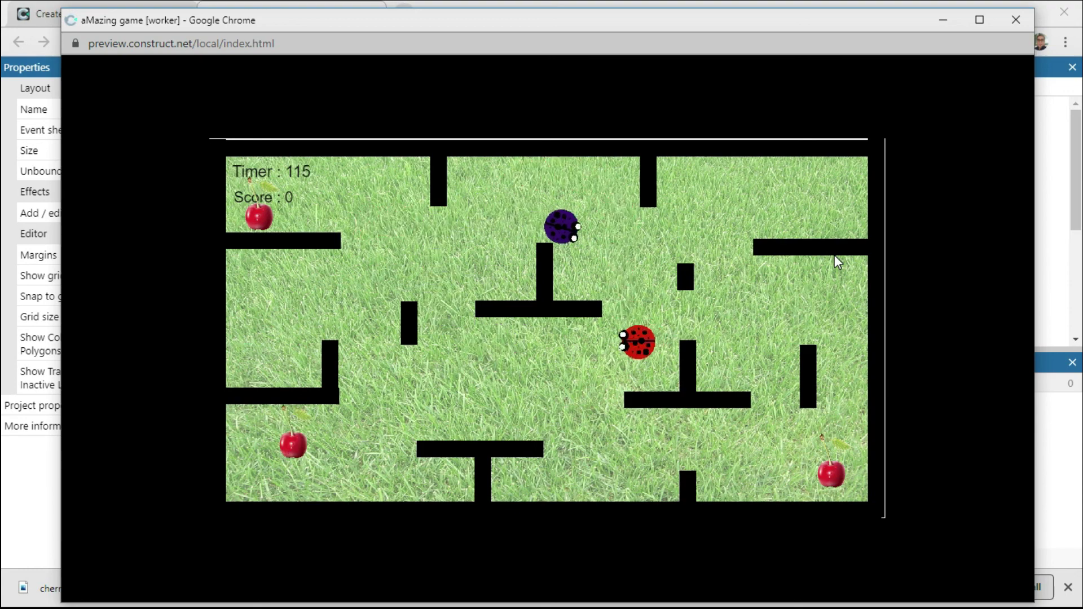
pyautogui.press('Down')
pyautogui.press('Left')
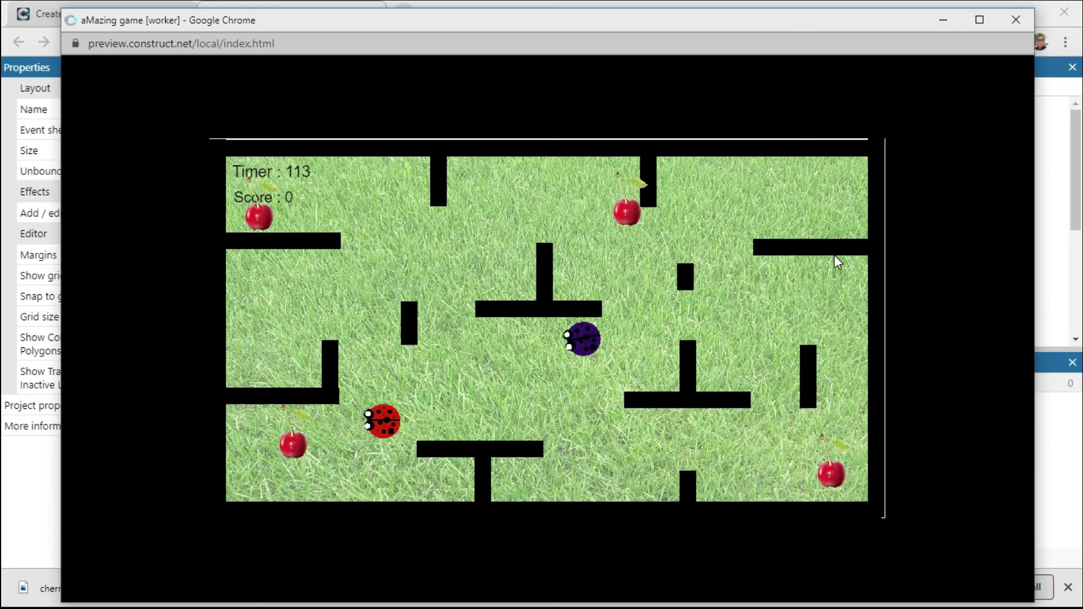
pyautogui.press('Right')
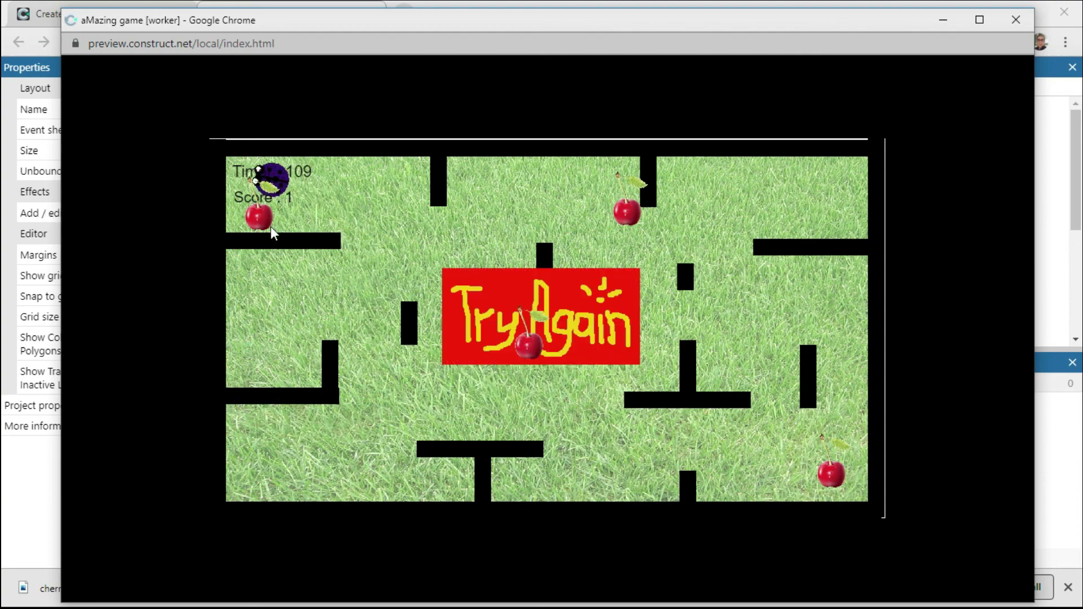
# - Play another round collecting several cherries while dodging the enemy to test the score reset and counting, then close the preview
pyautogui.press('Left')
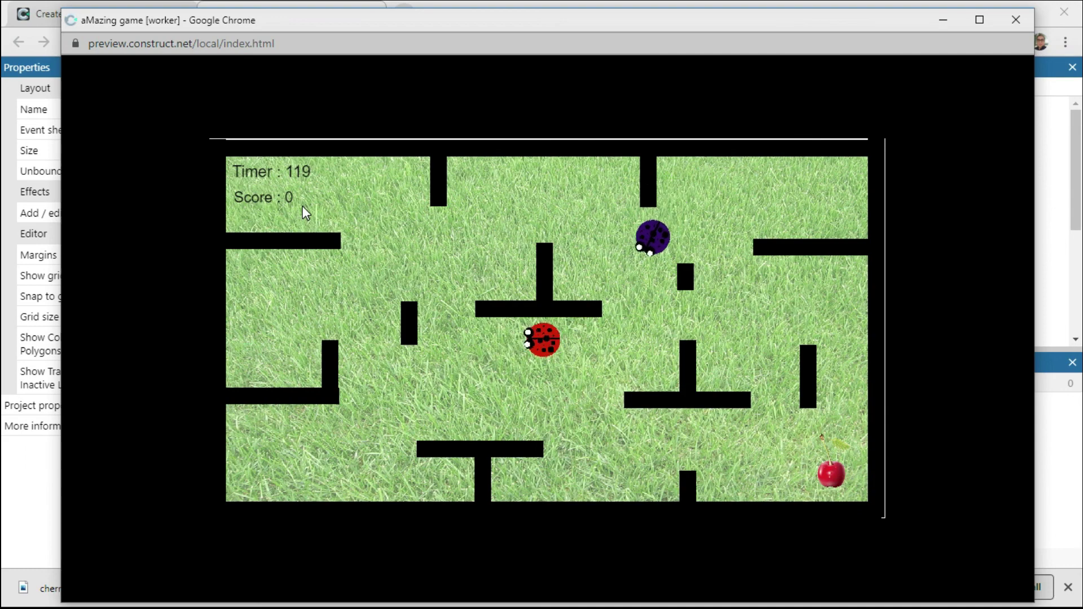
pyautogui.press('Up')
pyautogui.press('Right')
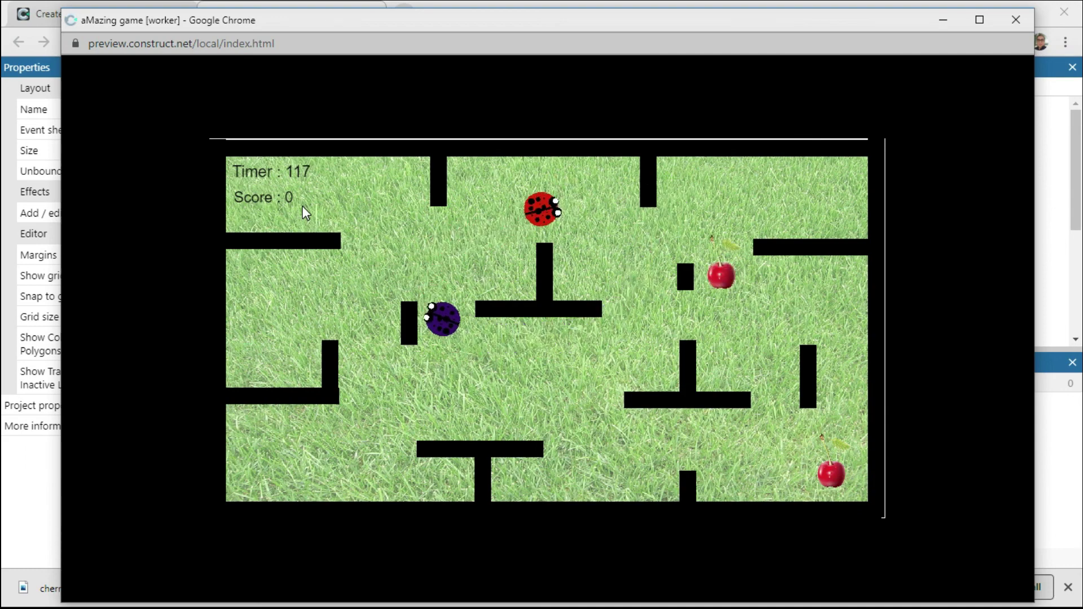
pyautogui.press('Down')
pyautogui.press('Left')
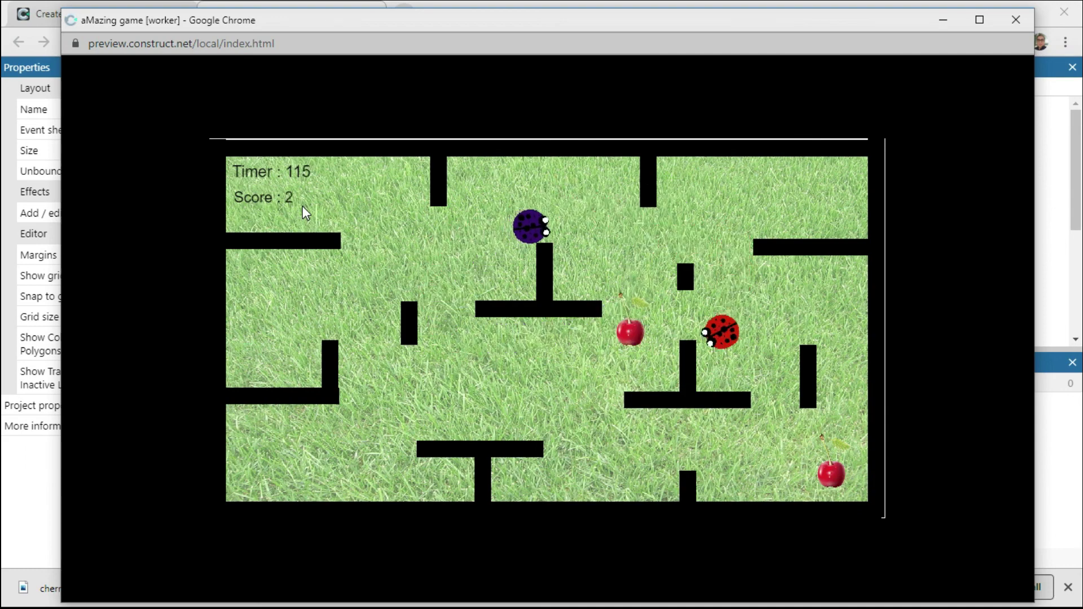
pyautogui.press('Down')
pyautogui.press('Left')
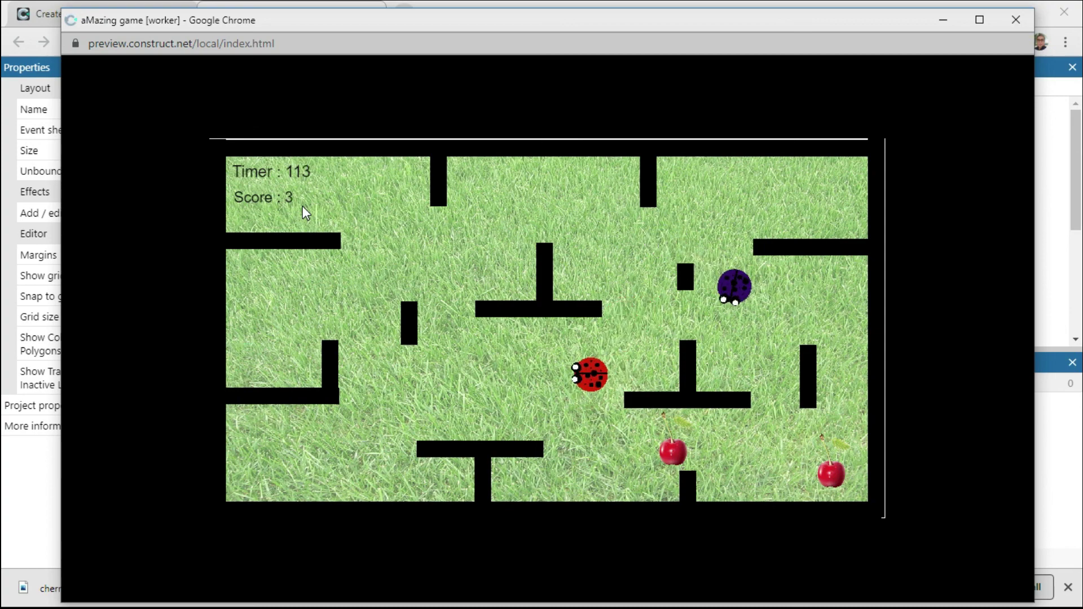
pyautogui.press('Down')
pyautogui.press('Right')
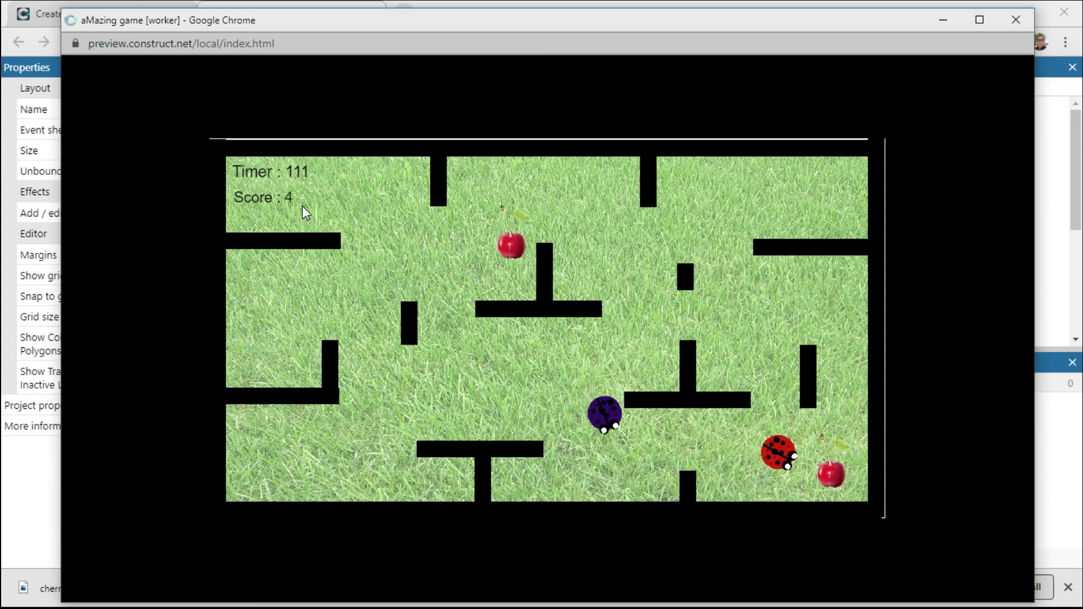
pyautogui.press('Up')
pyautogui.press('Left')
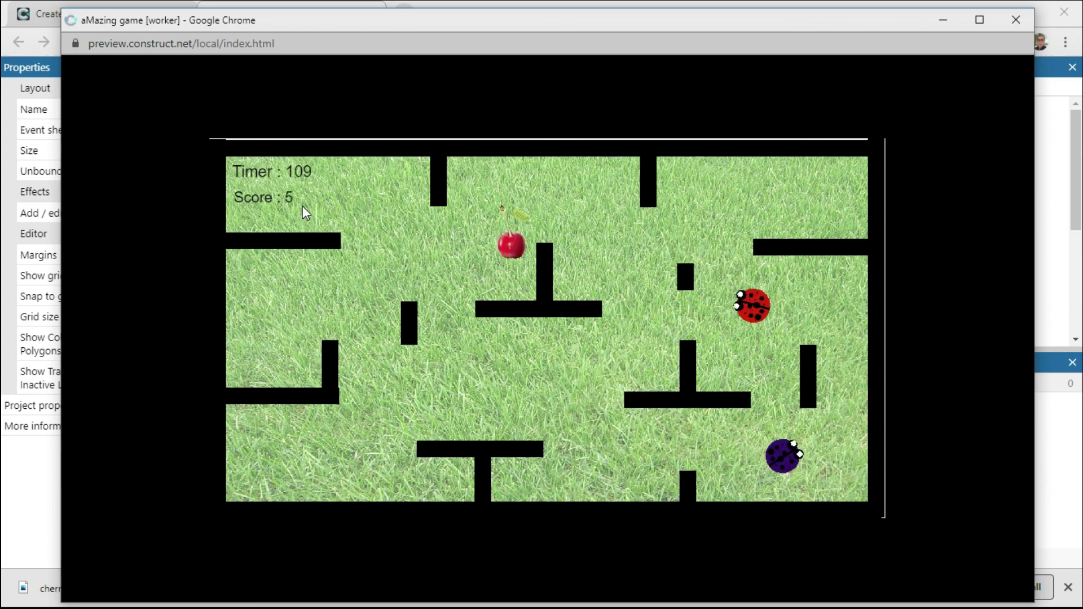
pyautogui.press('Up')
pyautogui.press('Left')
pyautogui.press('Down')
pyautogui.press('Up')
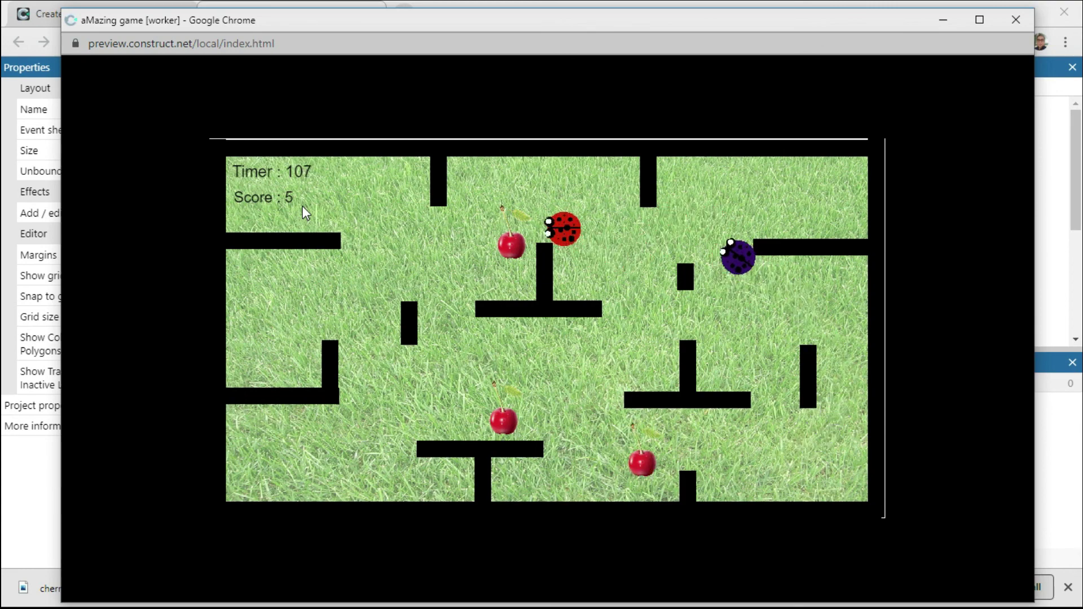
pyautogui.press('Left')
pyautogui.press('Down')
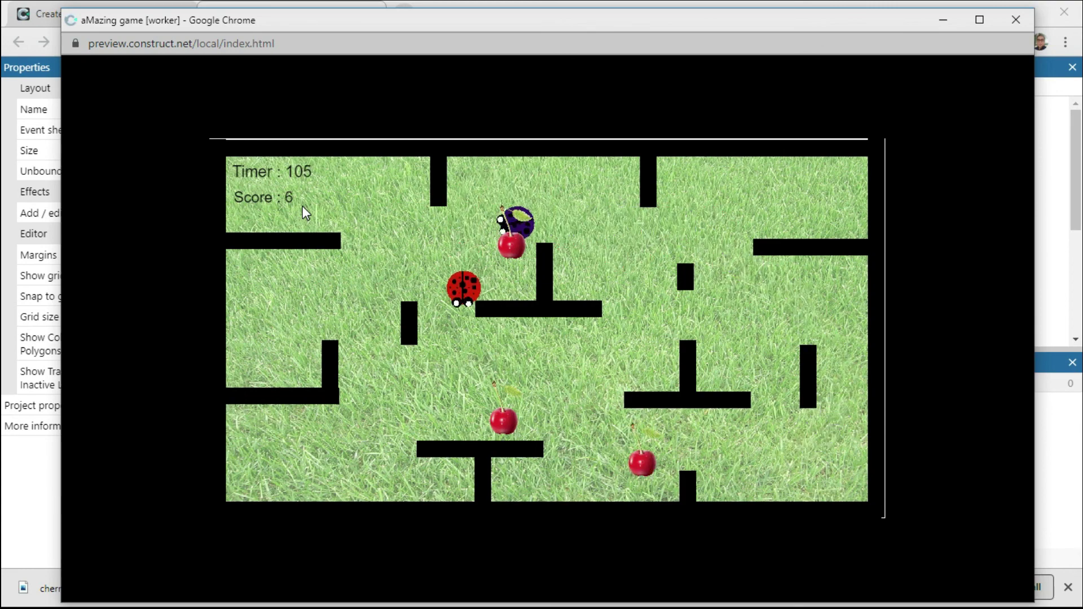
pyautogui.press('Left')
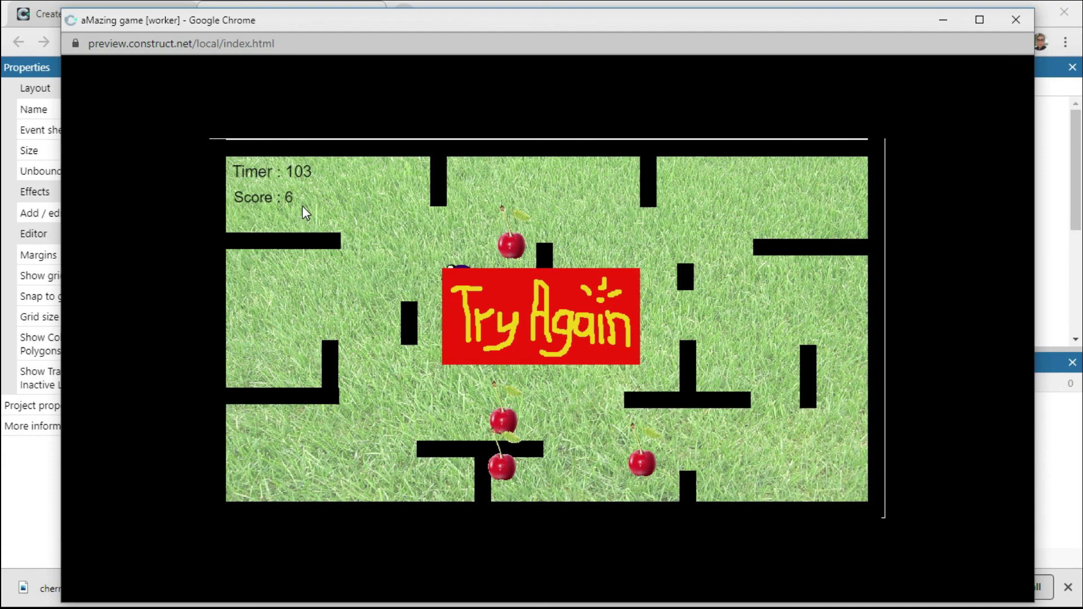
pyautogui.click(1016, 20)
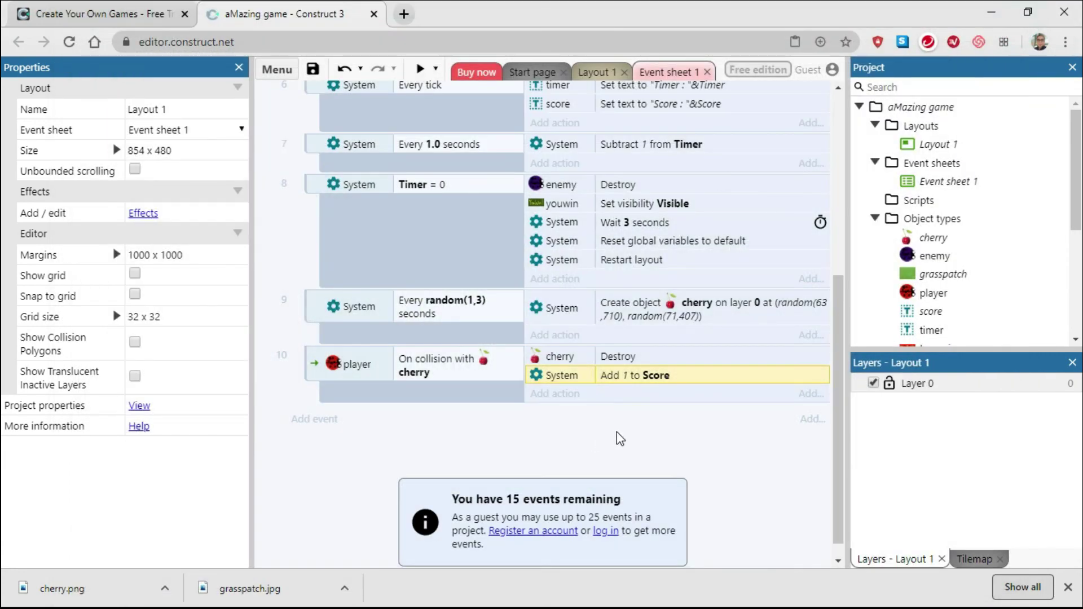